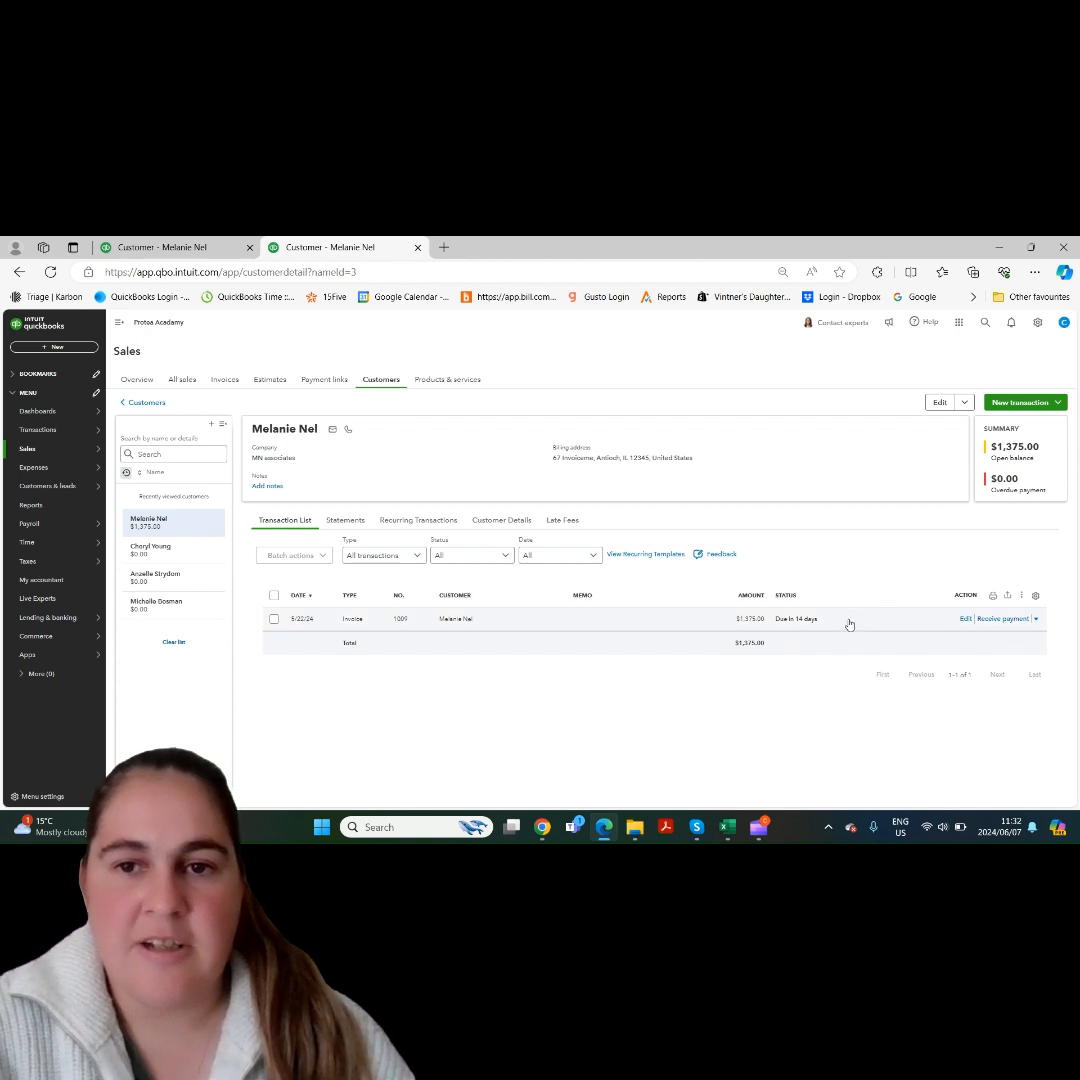
# - Review the additional actions for the customer's listed invoice and open the invoice for editing
pyautogui.click(849, 622)
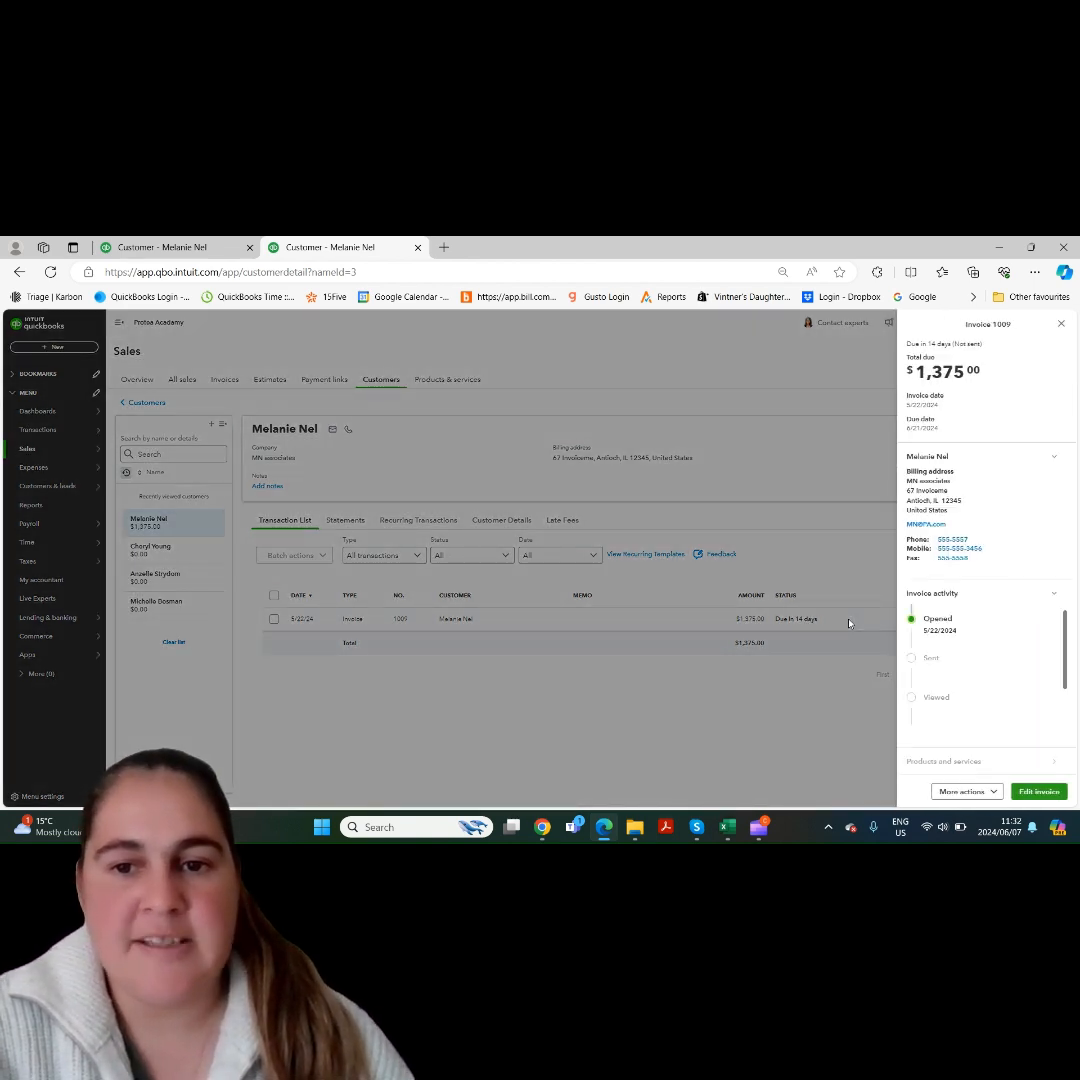
pyautogui.click(993, 792)
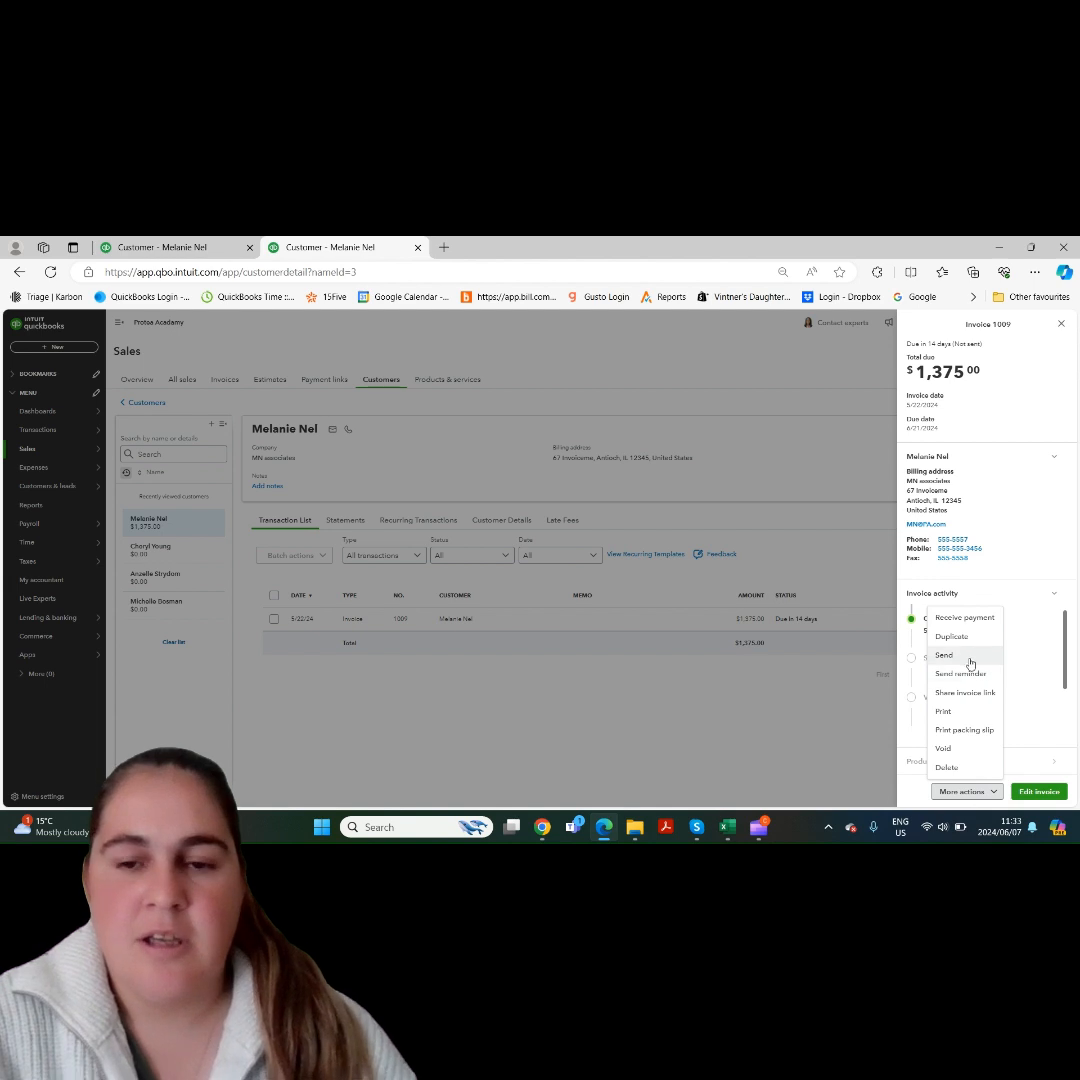
pyautogui.click(993, 792)
pyautogui.click(1039, 792)
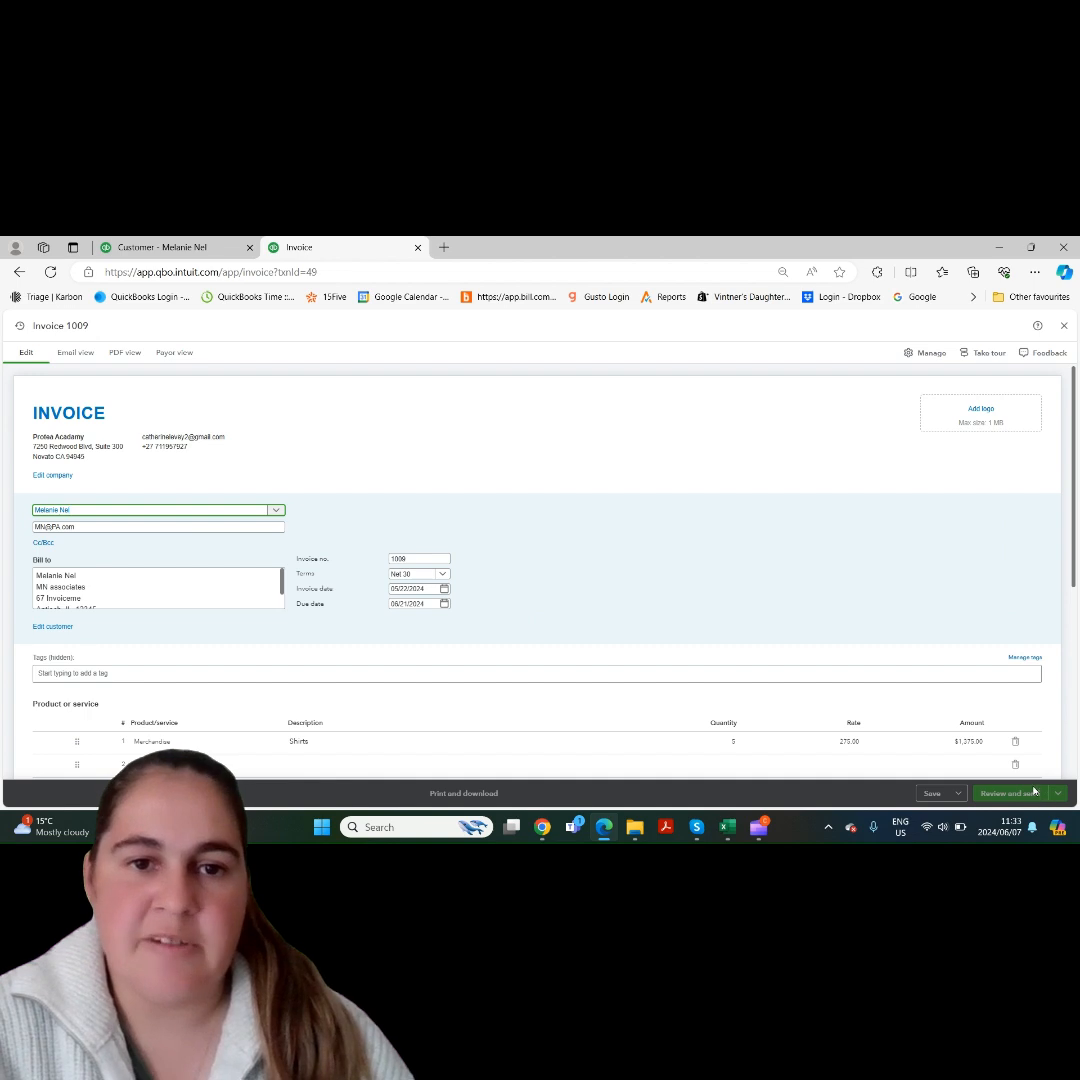
# - Check the invoice's Cc/Bcc fields and its alternatives to Review and send, and close the invoice unchanged
pyautogui.click(45, 543)
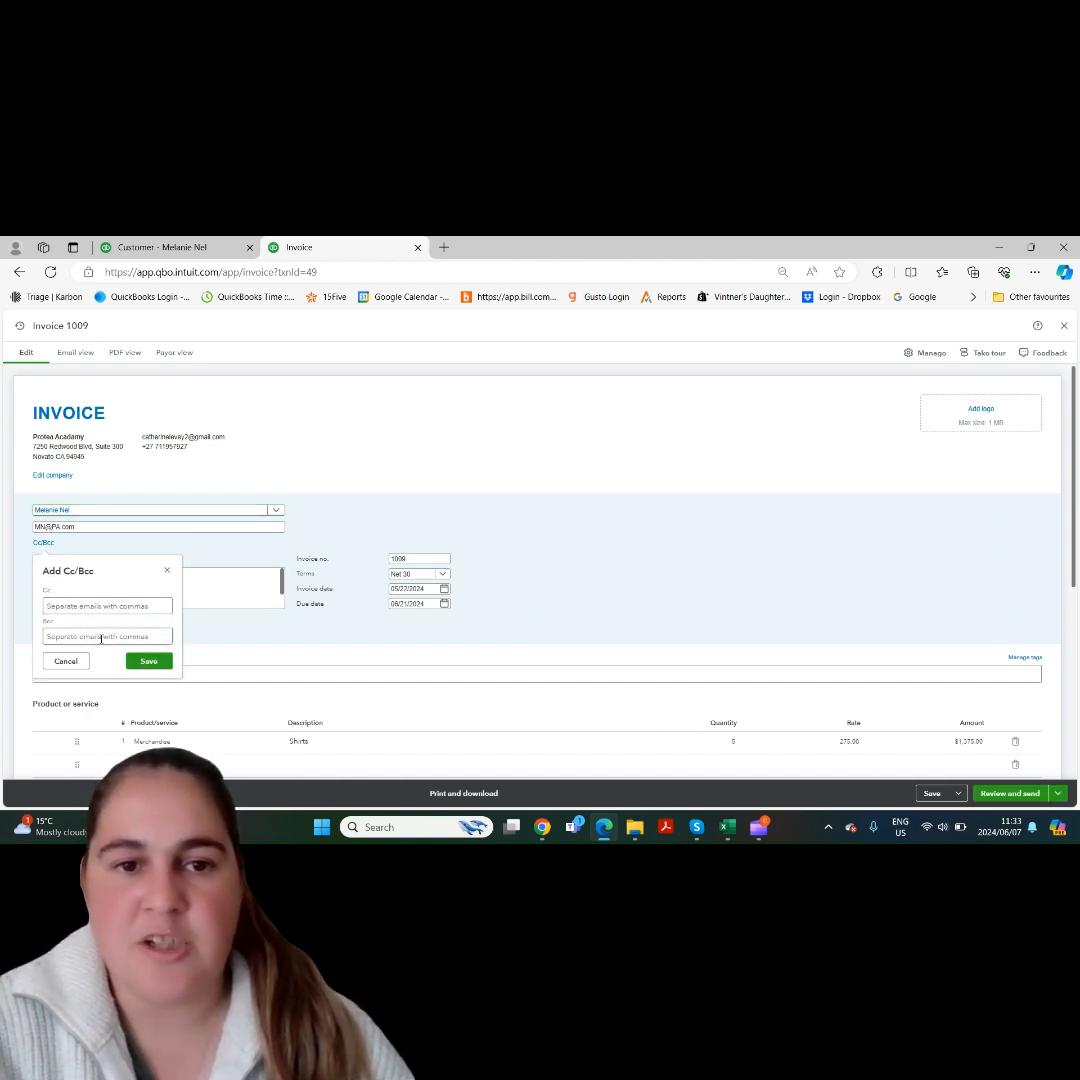
pyautogui.click(65, 661)
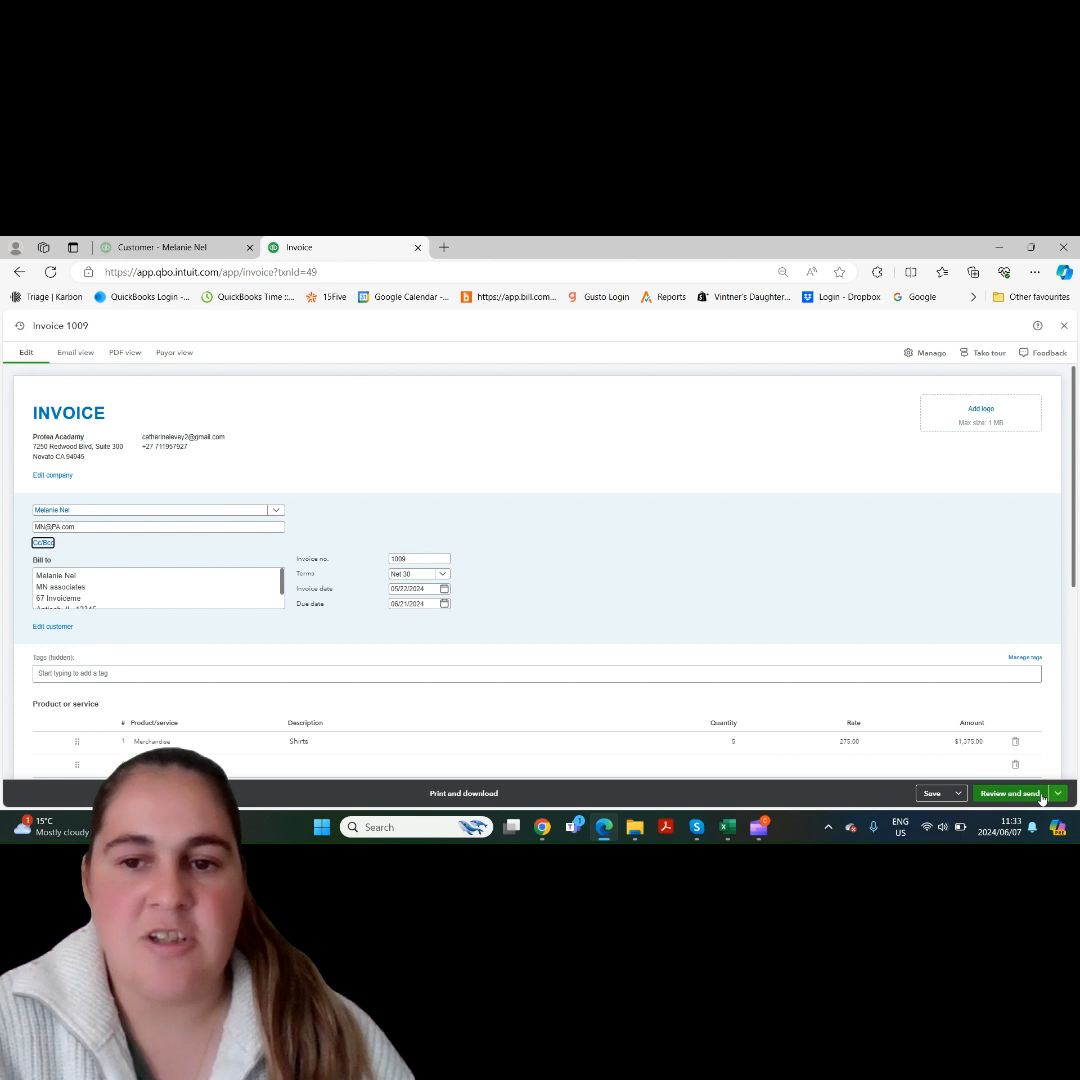
pyautogui.click(1059, 793)
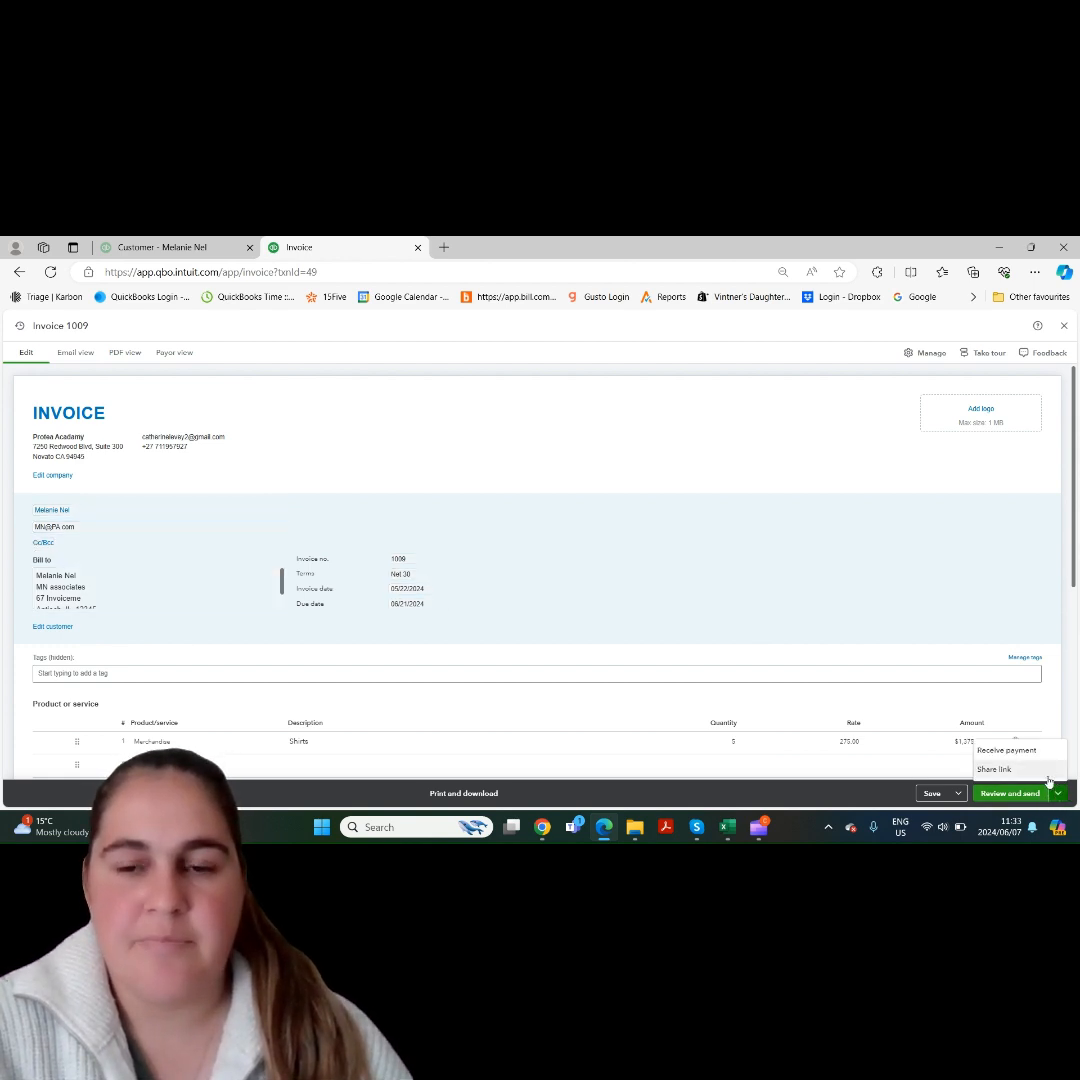
pyautogui.click(1061, 794)
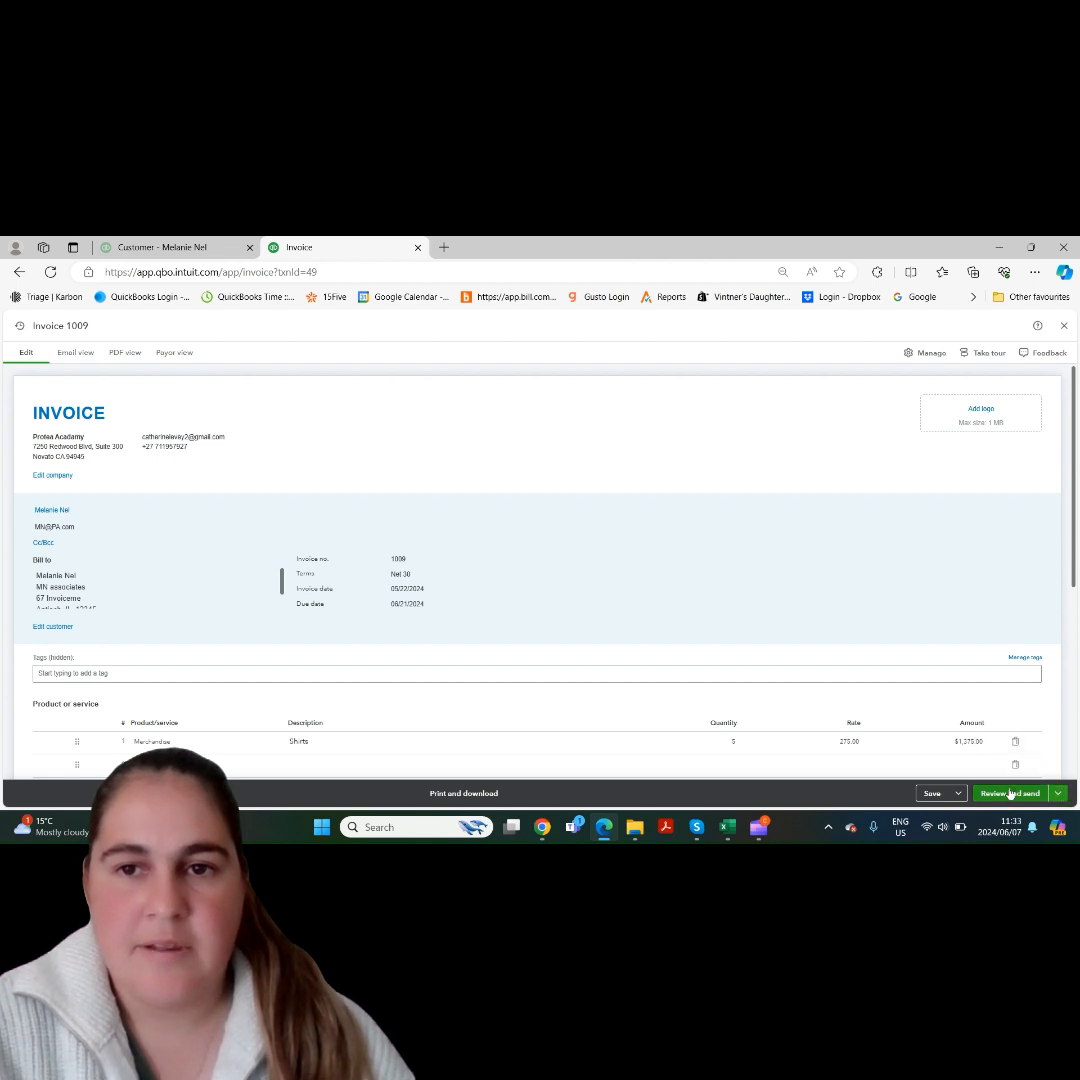
pyautogui.click(1063, 328)
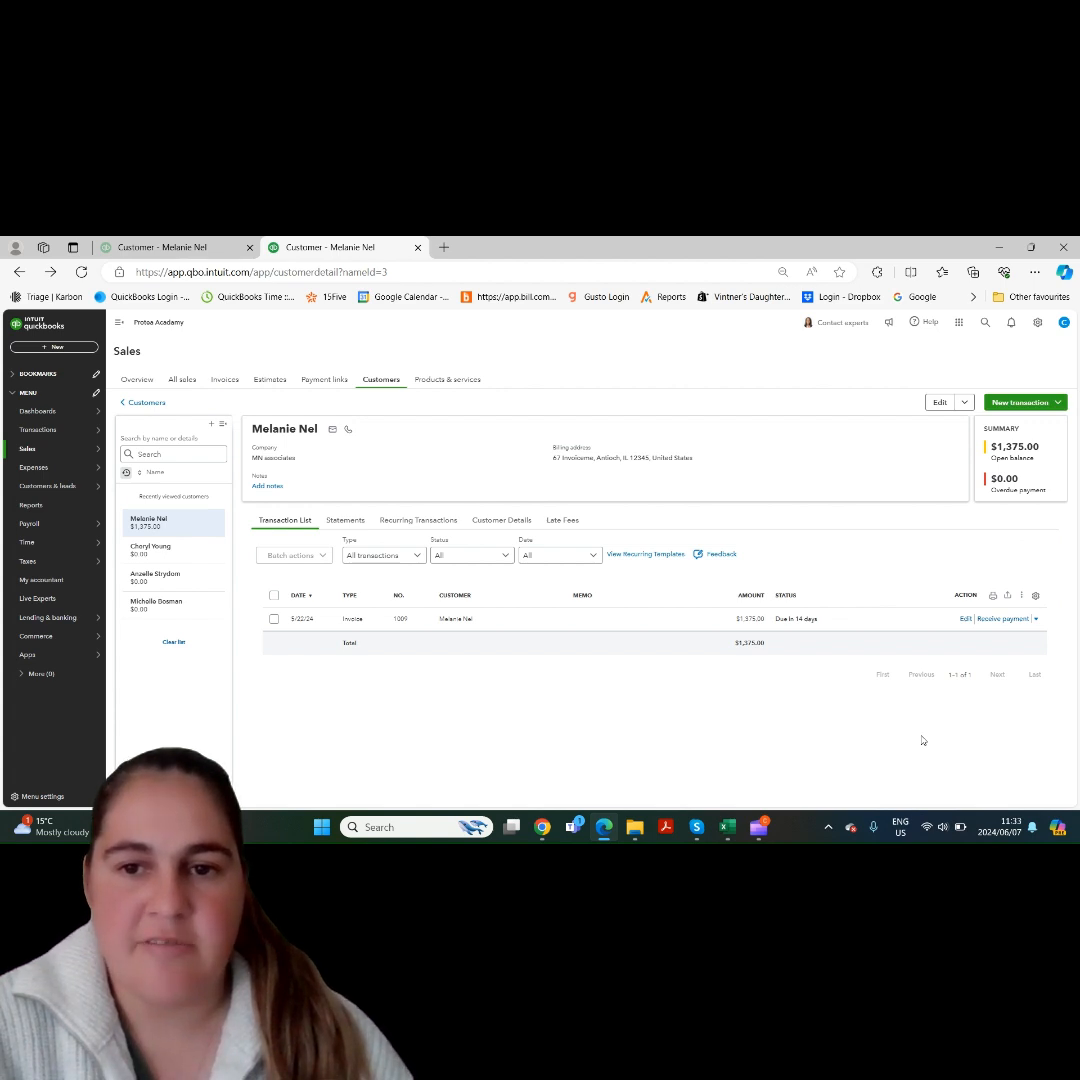
# - Open the email form for sending the customer's invoice and check its preview and Cc/Bcc fields
pyautogui.click(1036, 619)
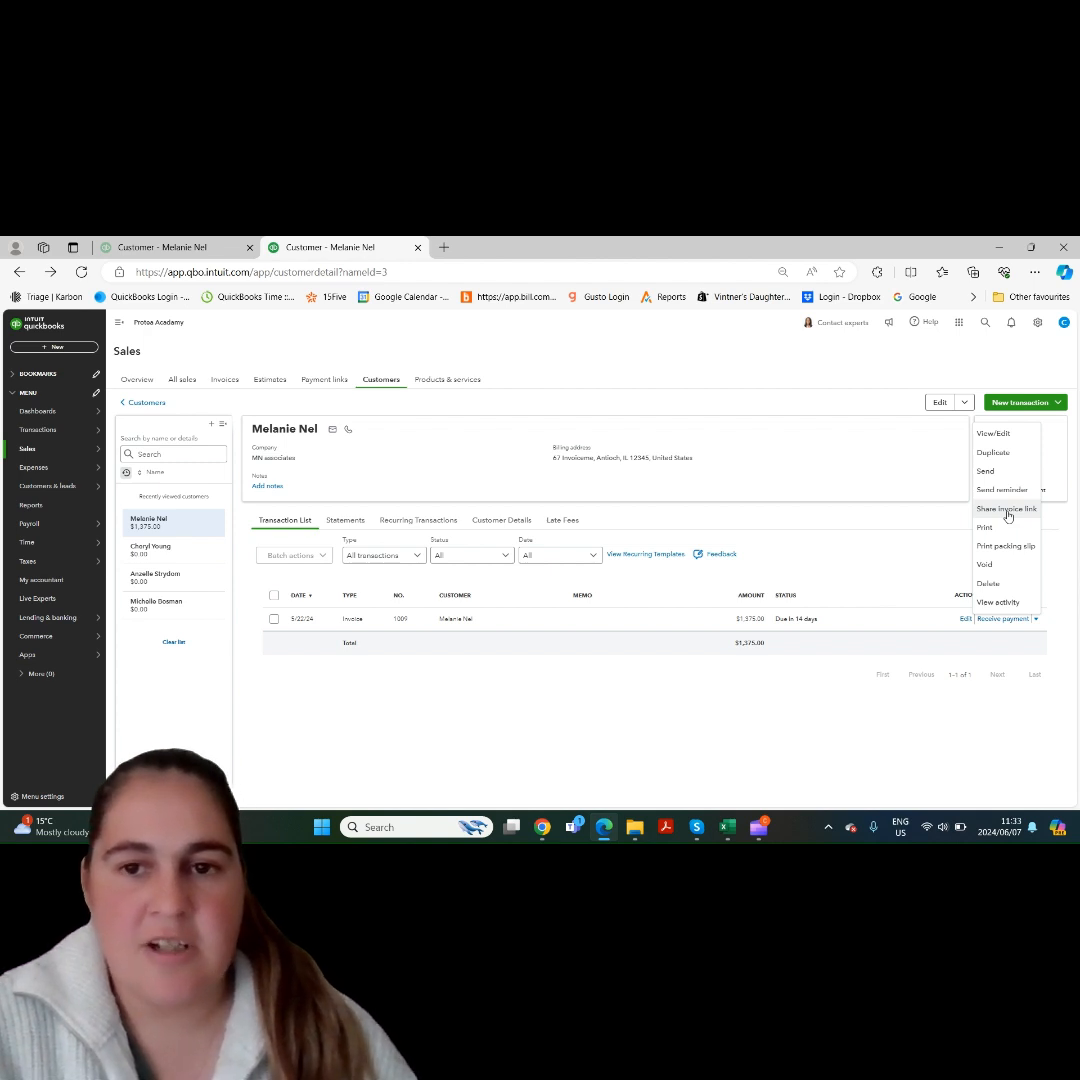
pyautogui.click(993, 472)
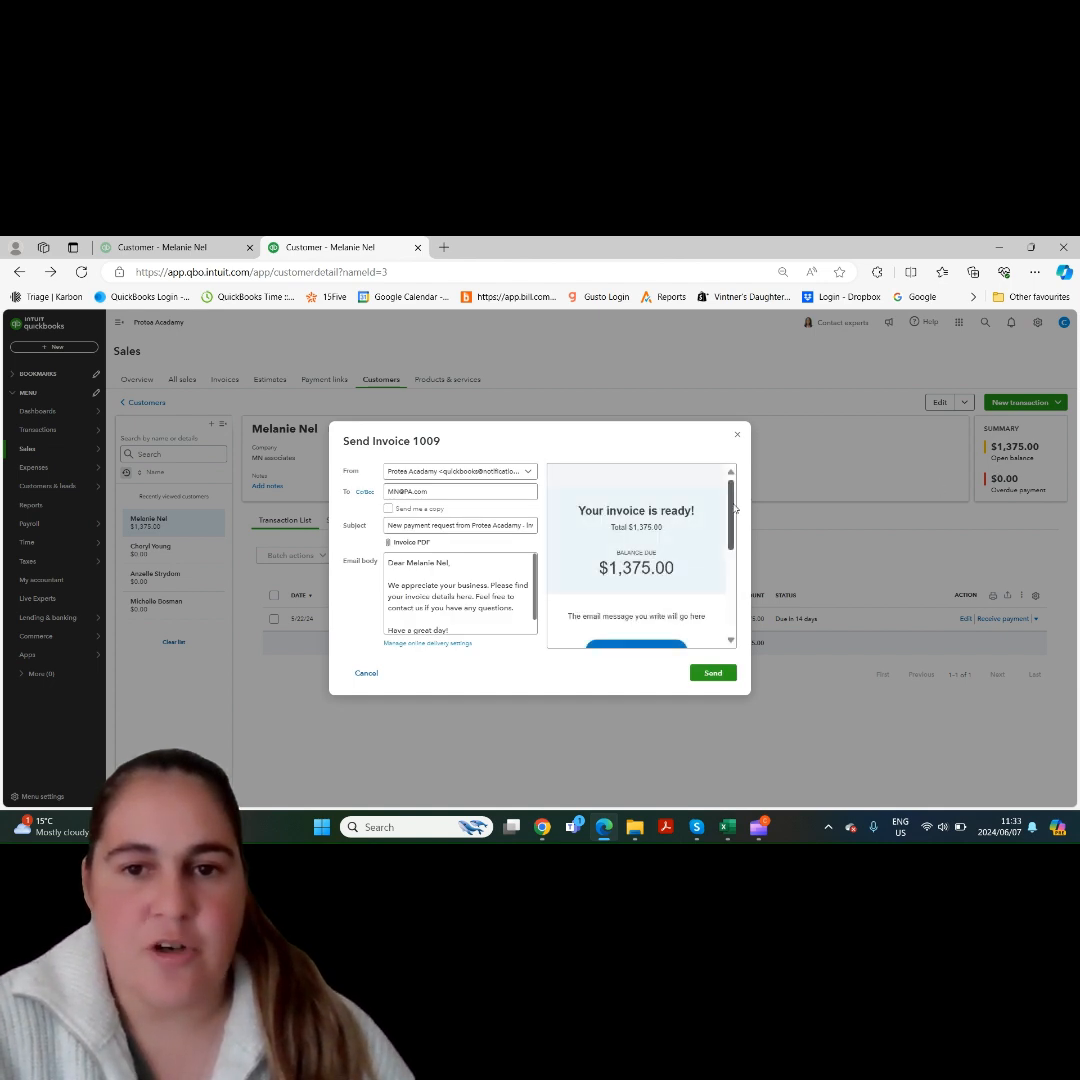
pyautogui.moveTo(733, 509)
pyautogui.mouseDown()
pyautogui.moveTo(741, 600)
pyautogui.moveTo(738, 493)
pyautogui.mouseUp()
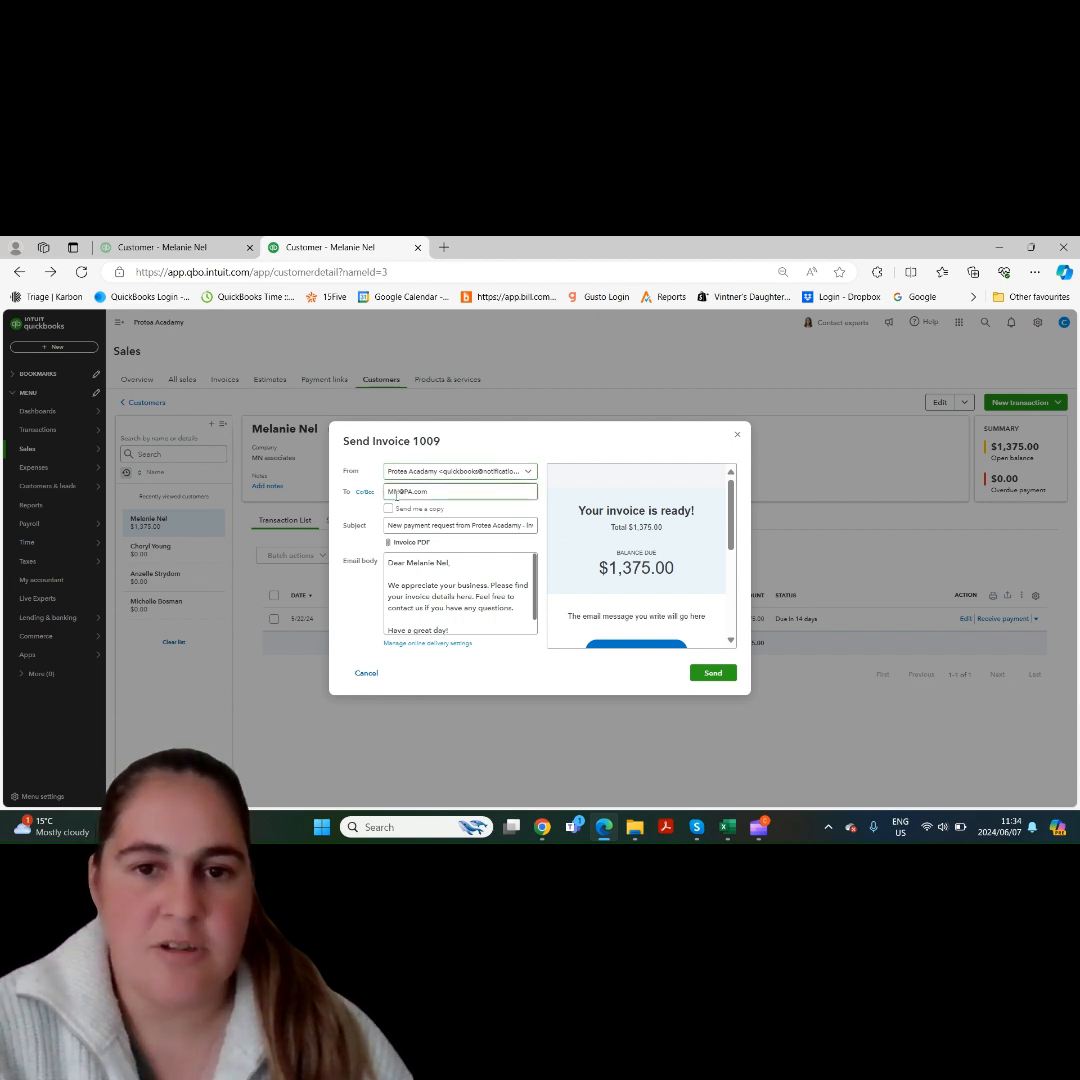
pyautogui.click(364, 491)
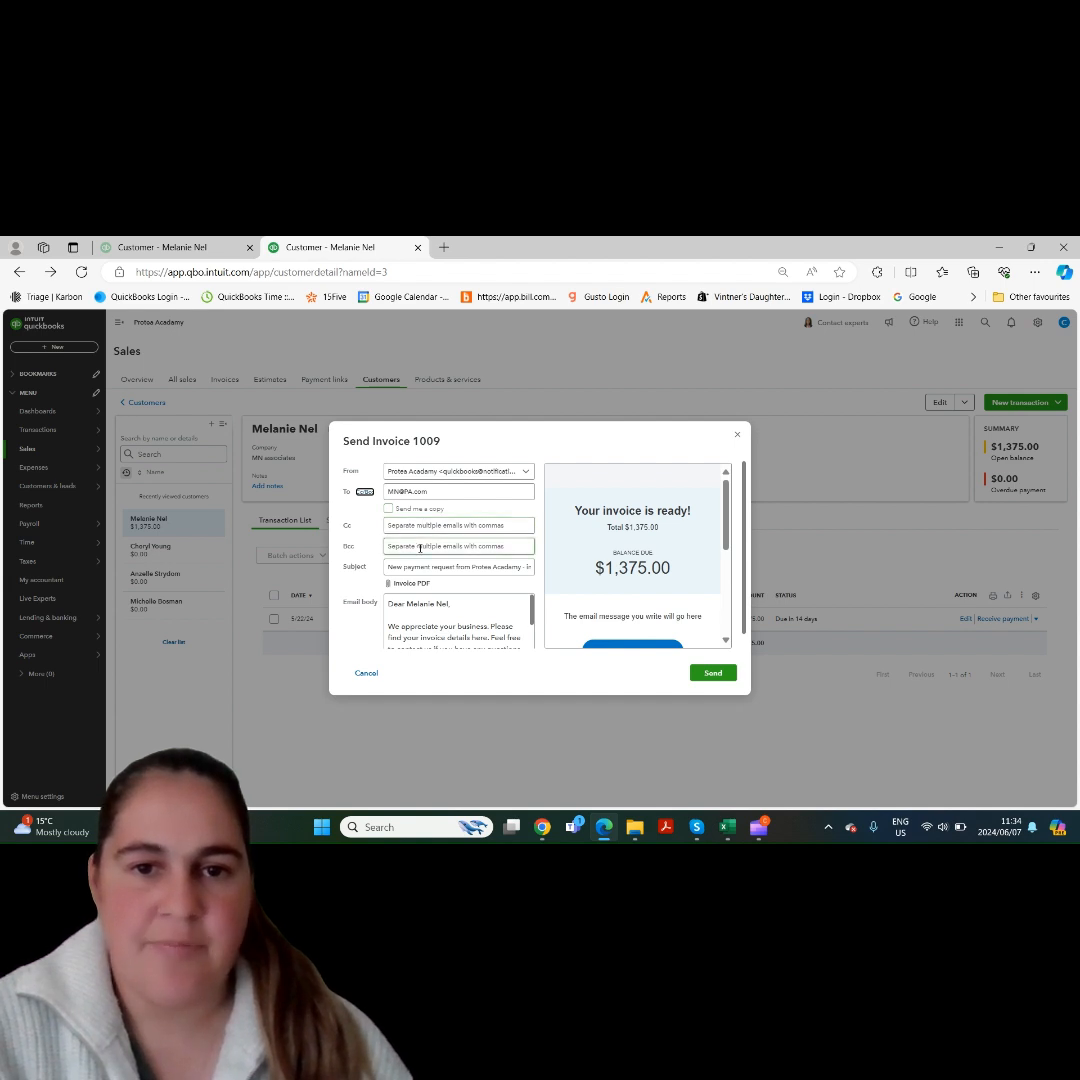
pyautogui.click(364, 491)
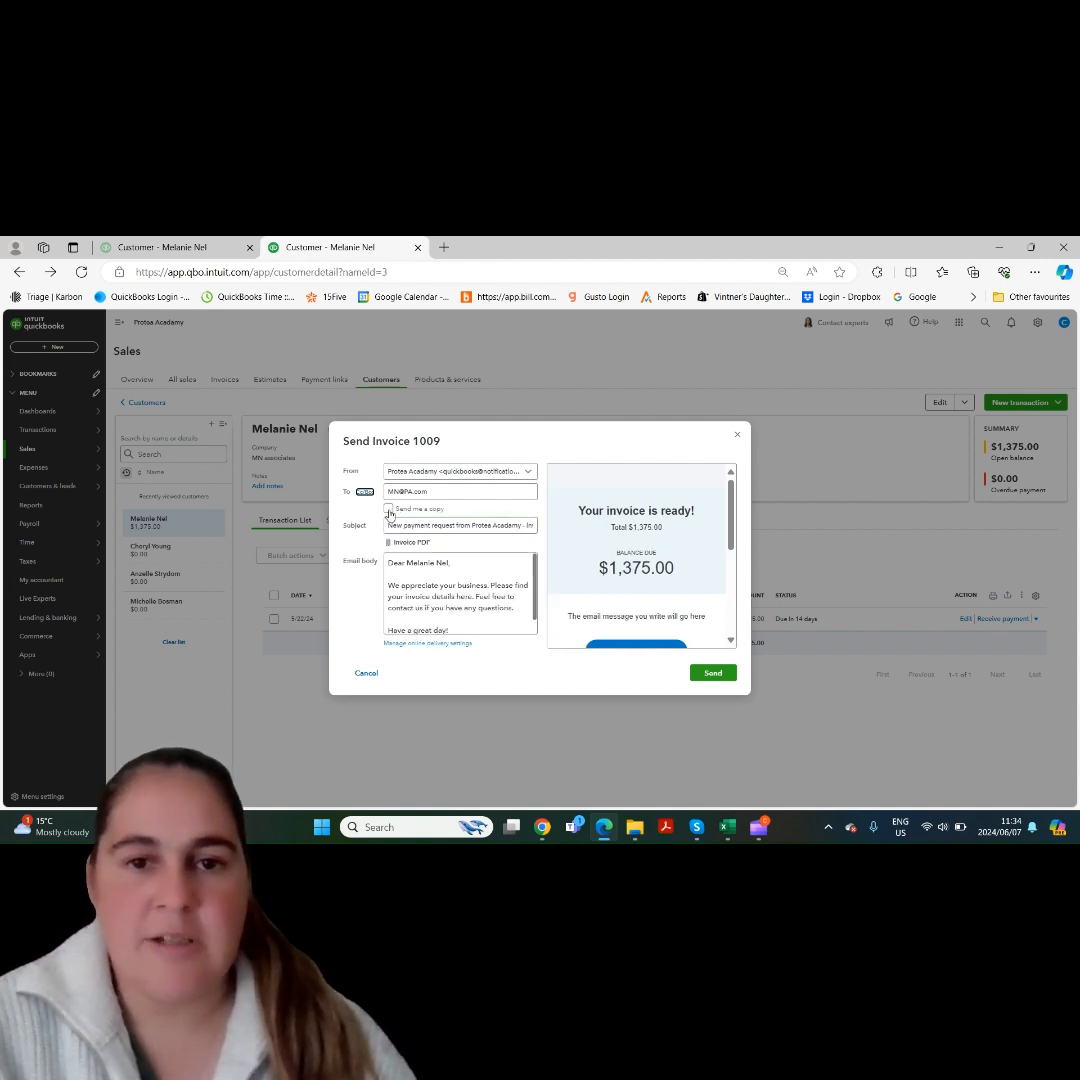
# - Check how the Send me a copy option affects the Bcc field, and read the default invoice email body
pyautogui.click(388, 511)
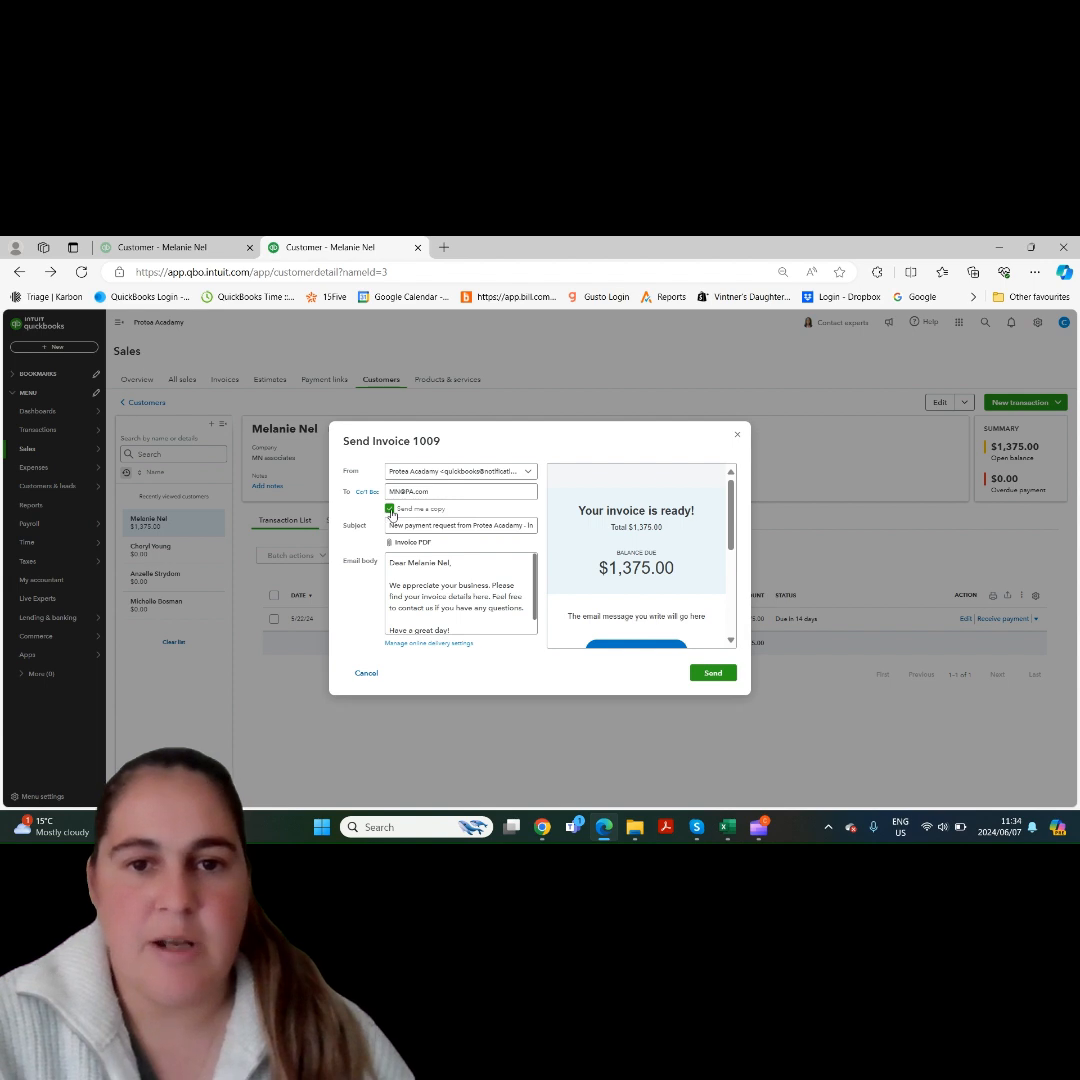
pyautogui.click(366, 491)
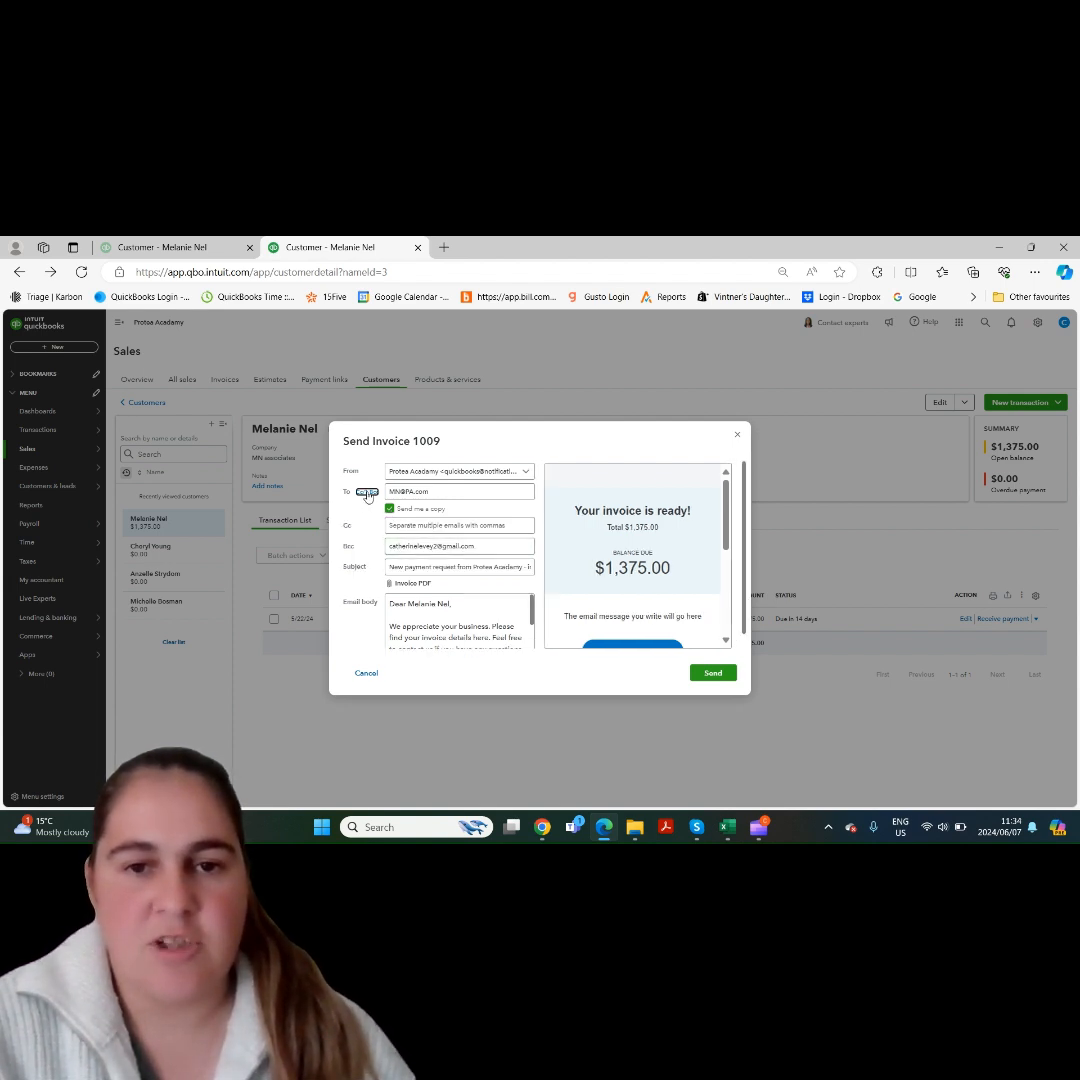
pyautogui.click(366, 493)
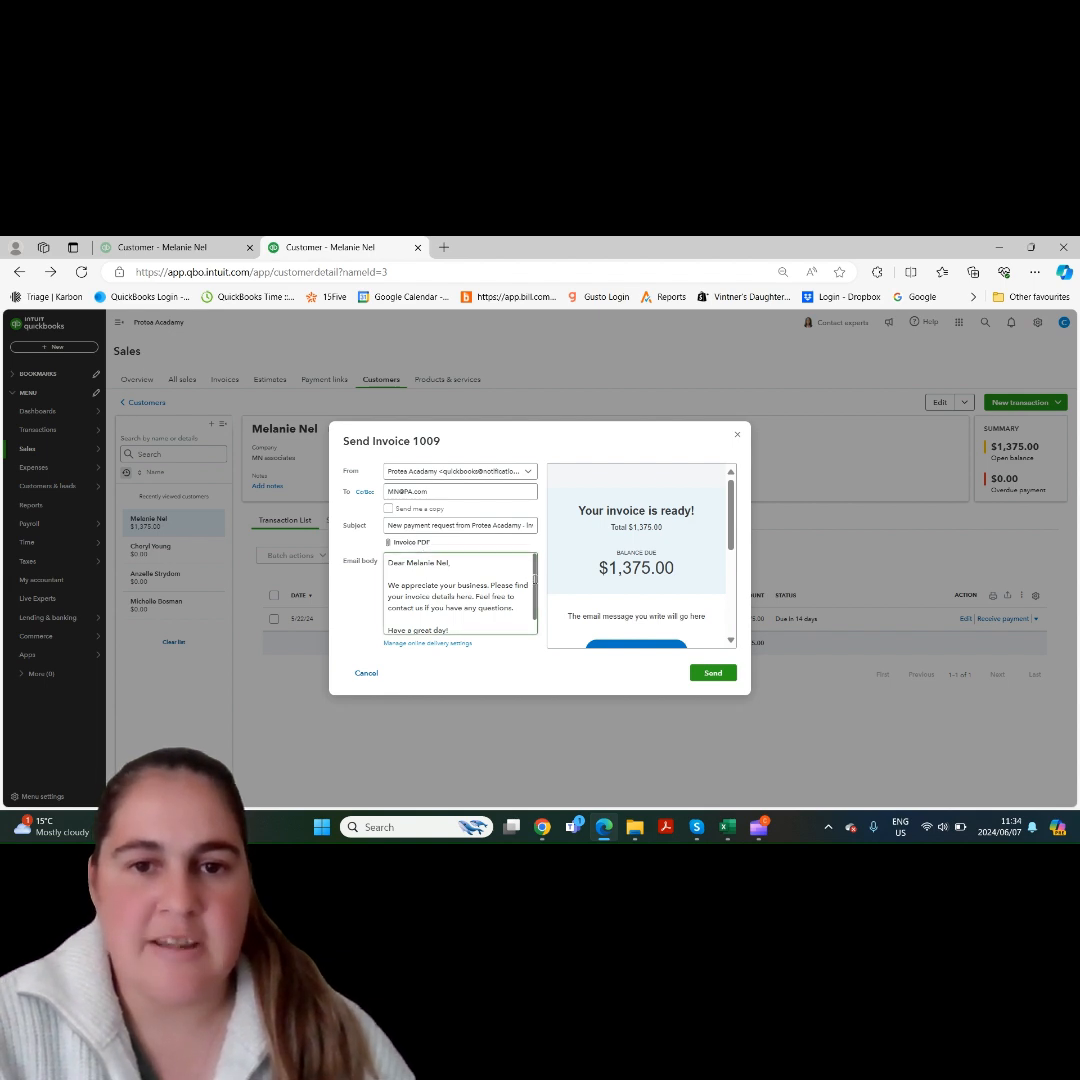
pyautogui.scroll(-2, 530, 600)
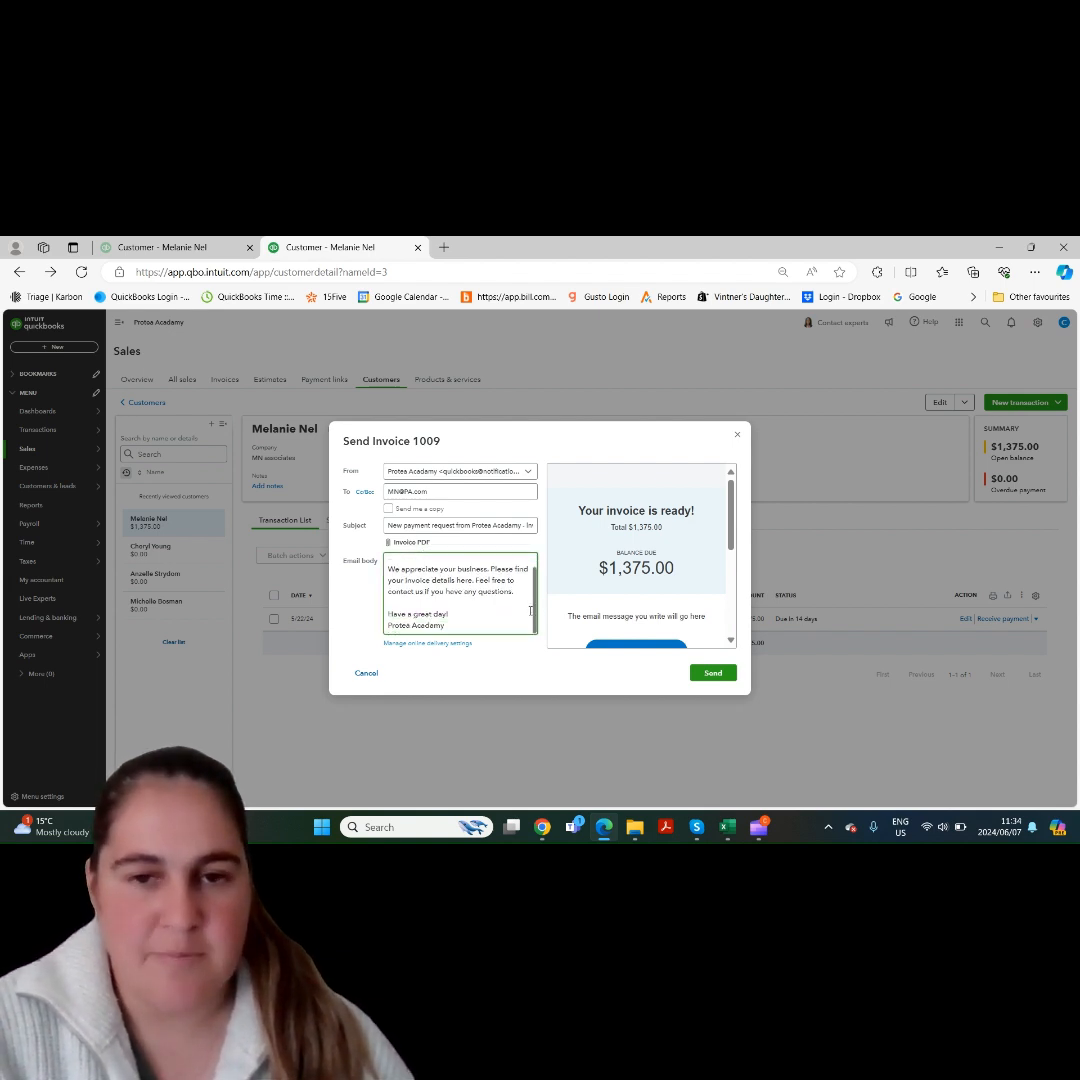
pyautogui.scroll(2, 531, 590)
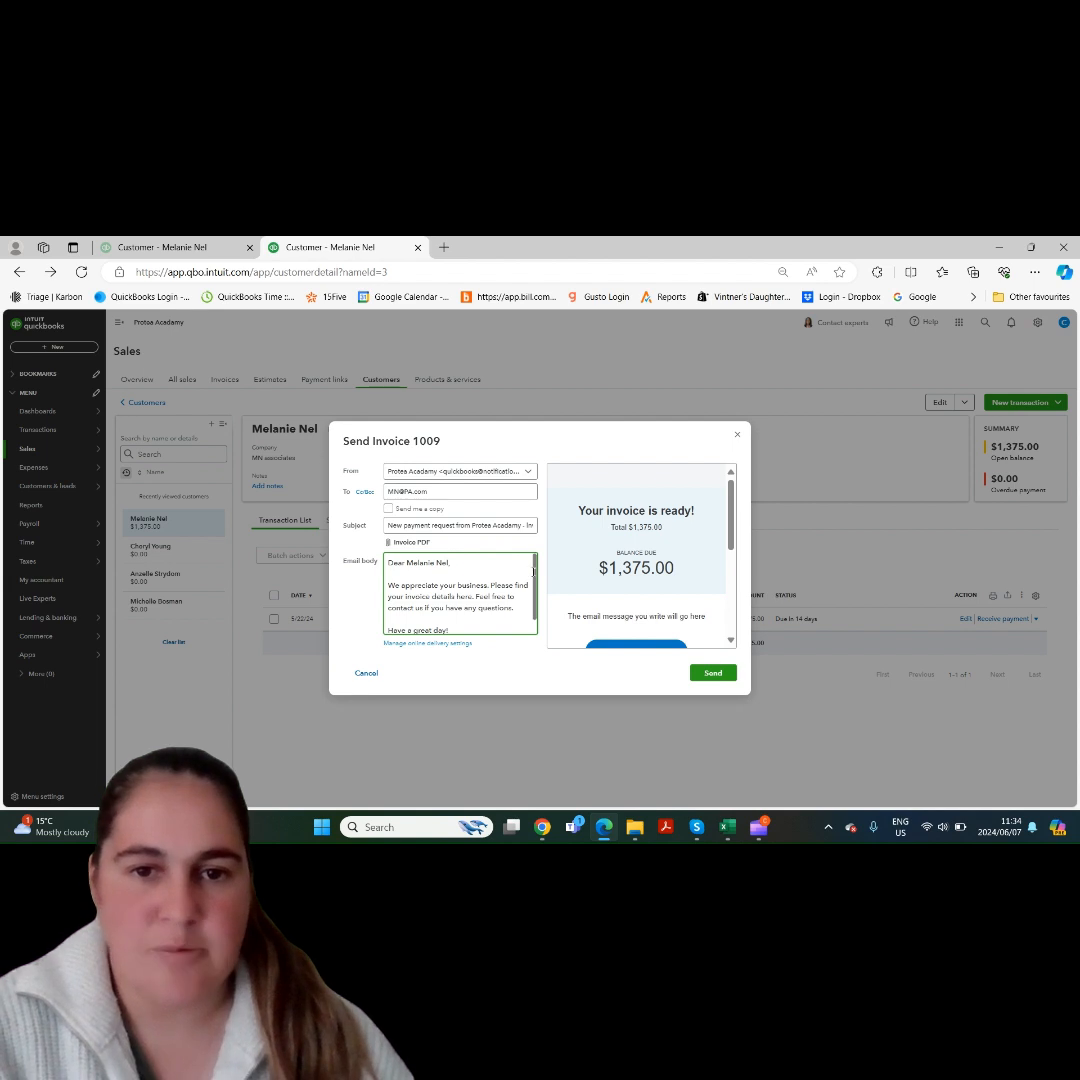
# - Review the online delivery email options for sales forms, and close both the settings and the invoice email without saving or sending
pyautogui.click(441, 647)
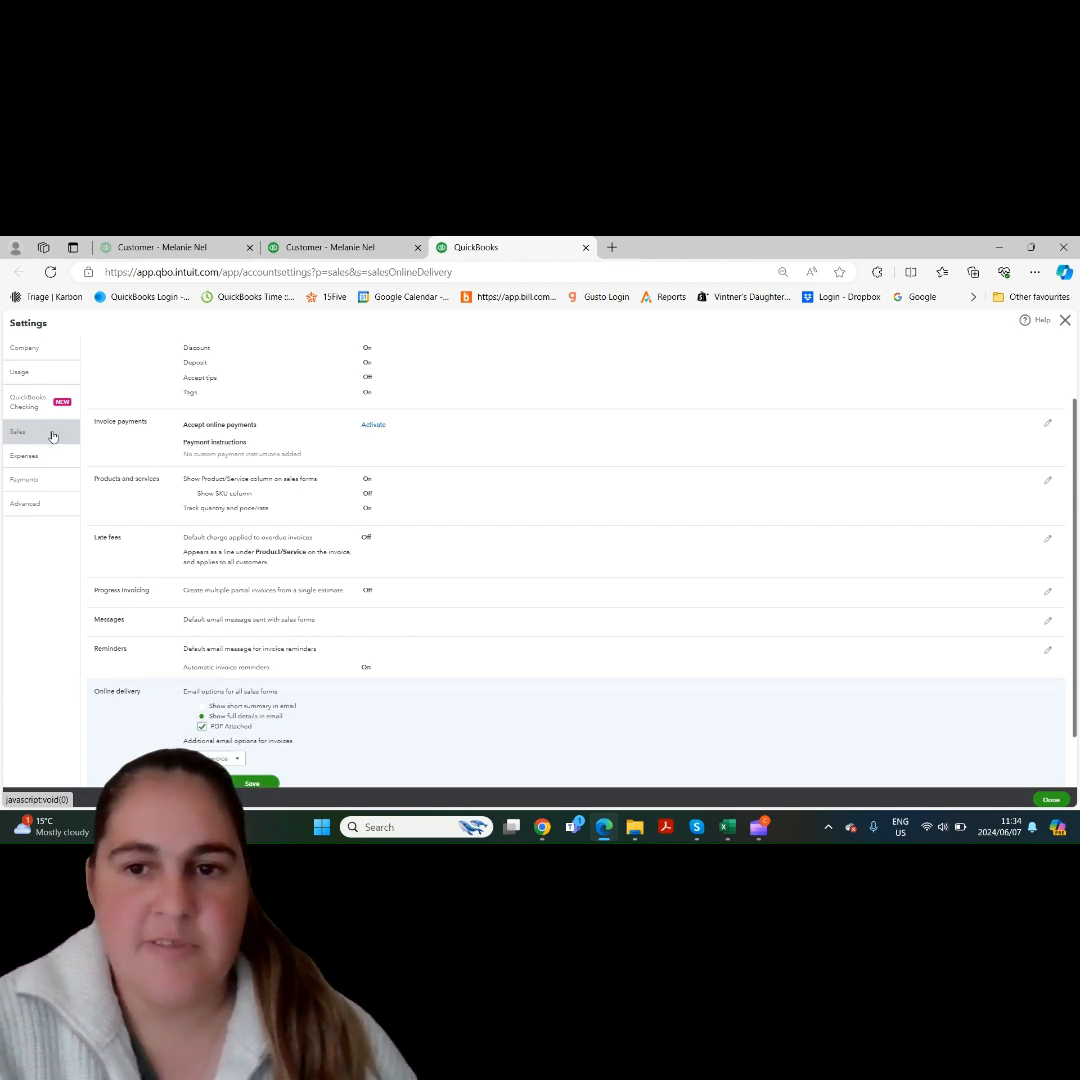
pyautogui.moveTo(1075, 501); pyautogui.dragTo(1075, 553)
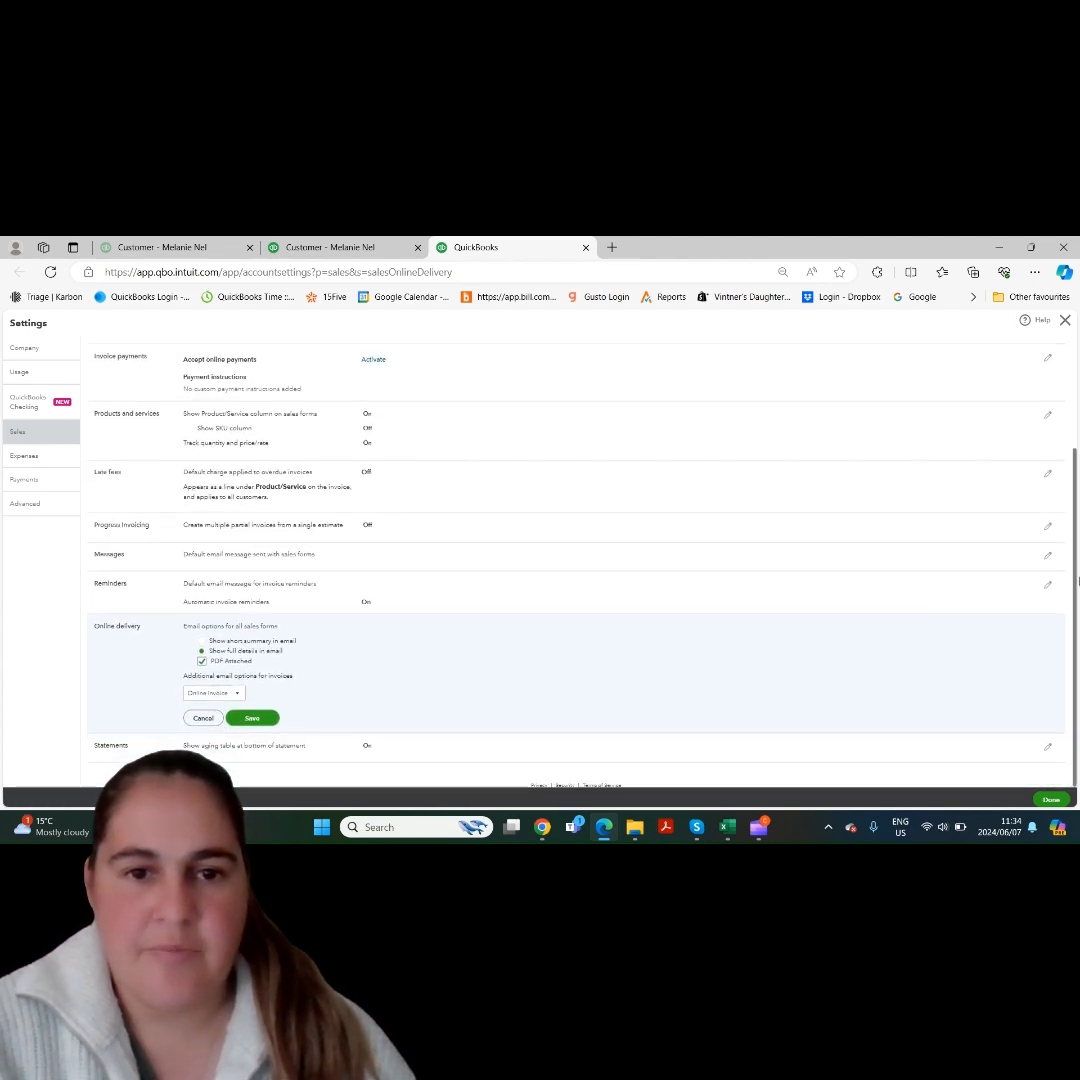
pyautogui.click(203, 641)
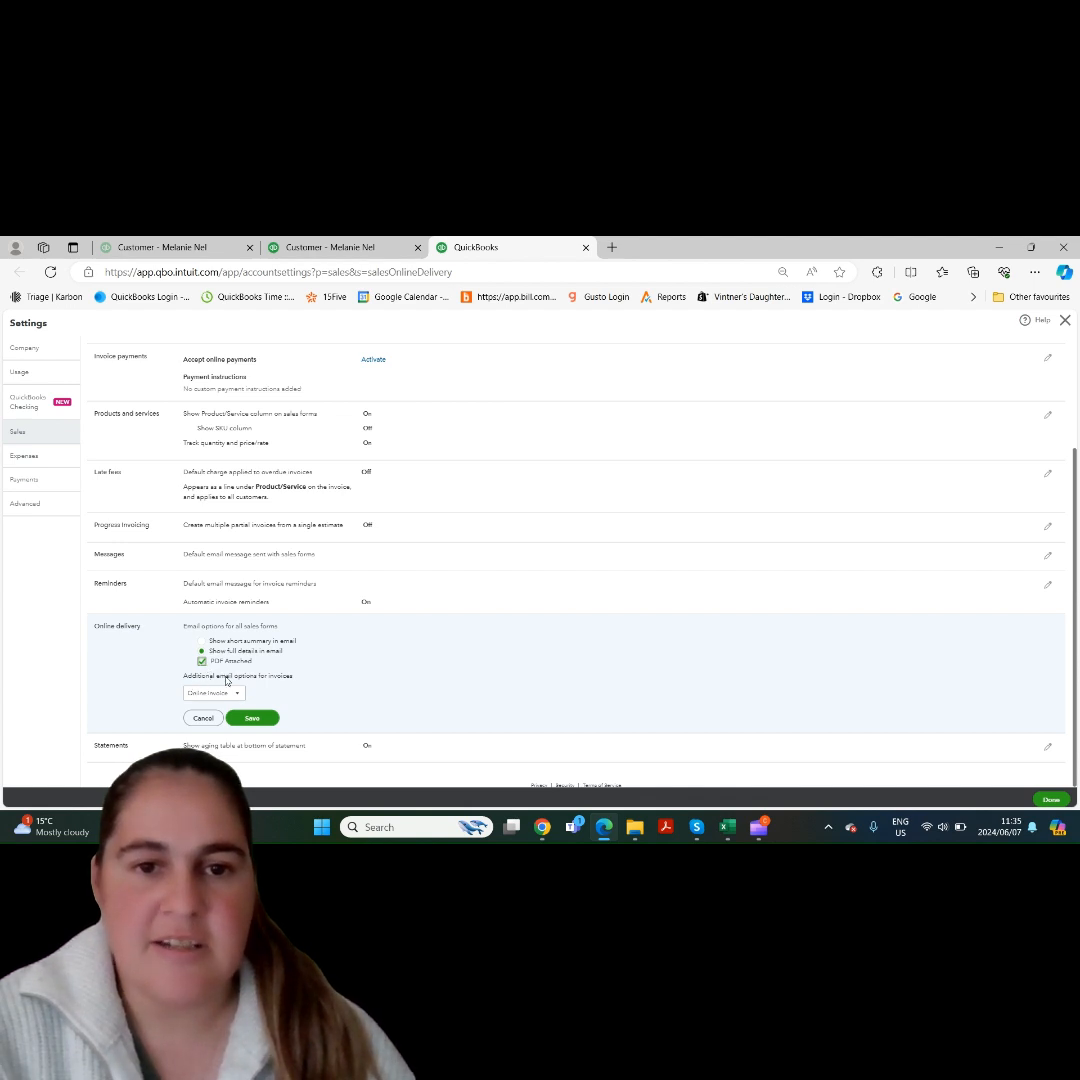
pyautogui.click(237, 694)
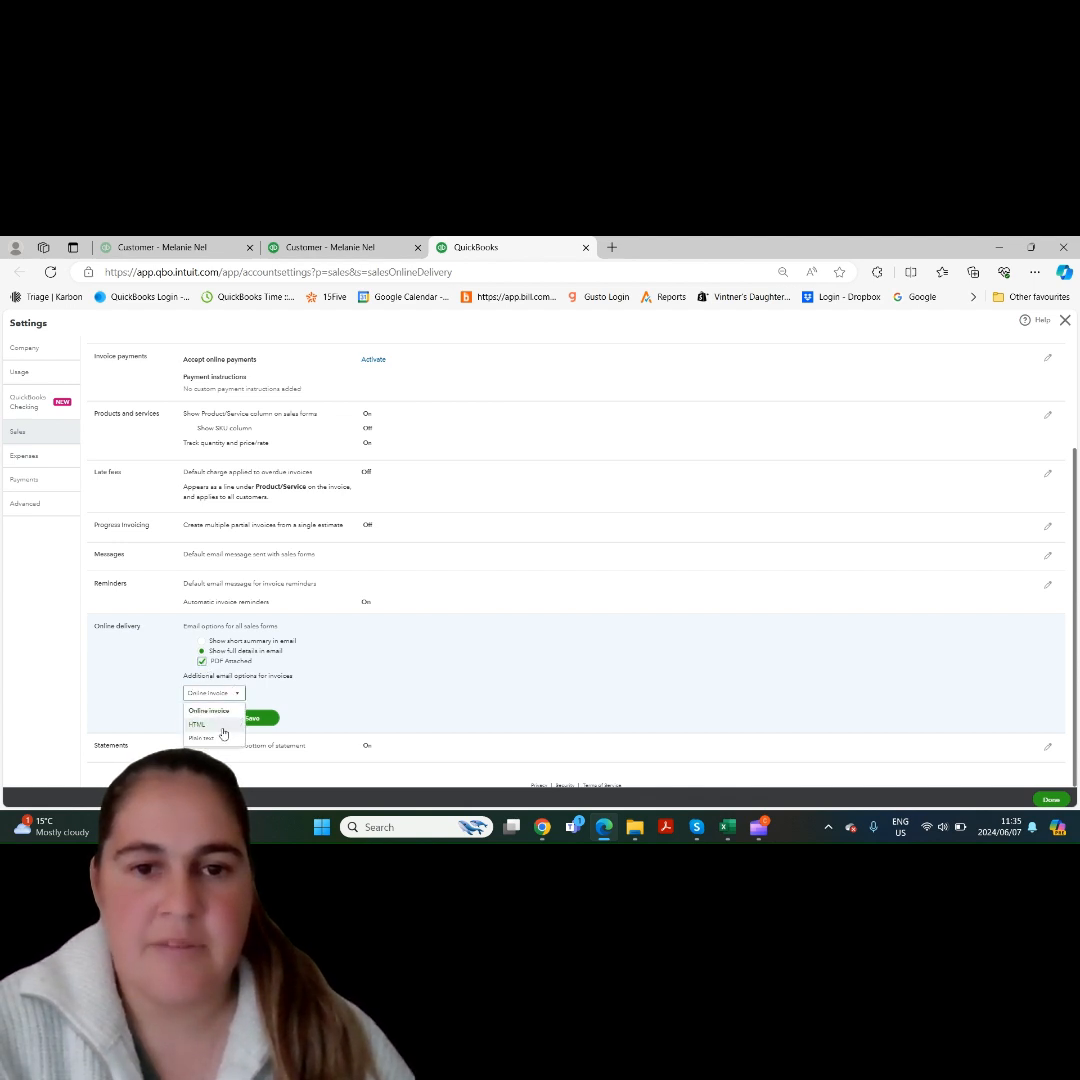
pyautogui.click(238, 694)
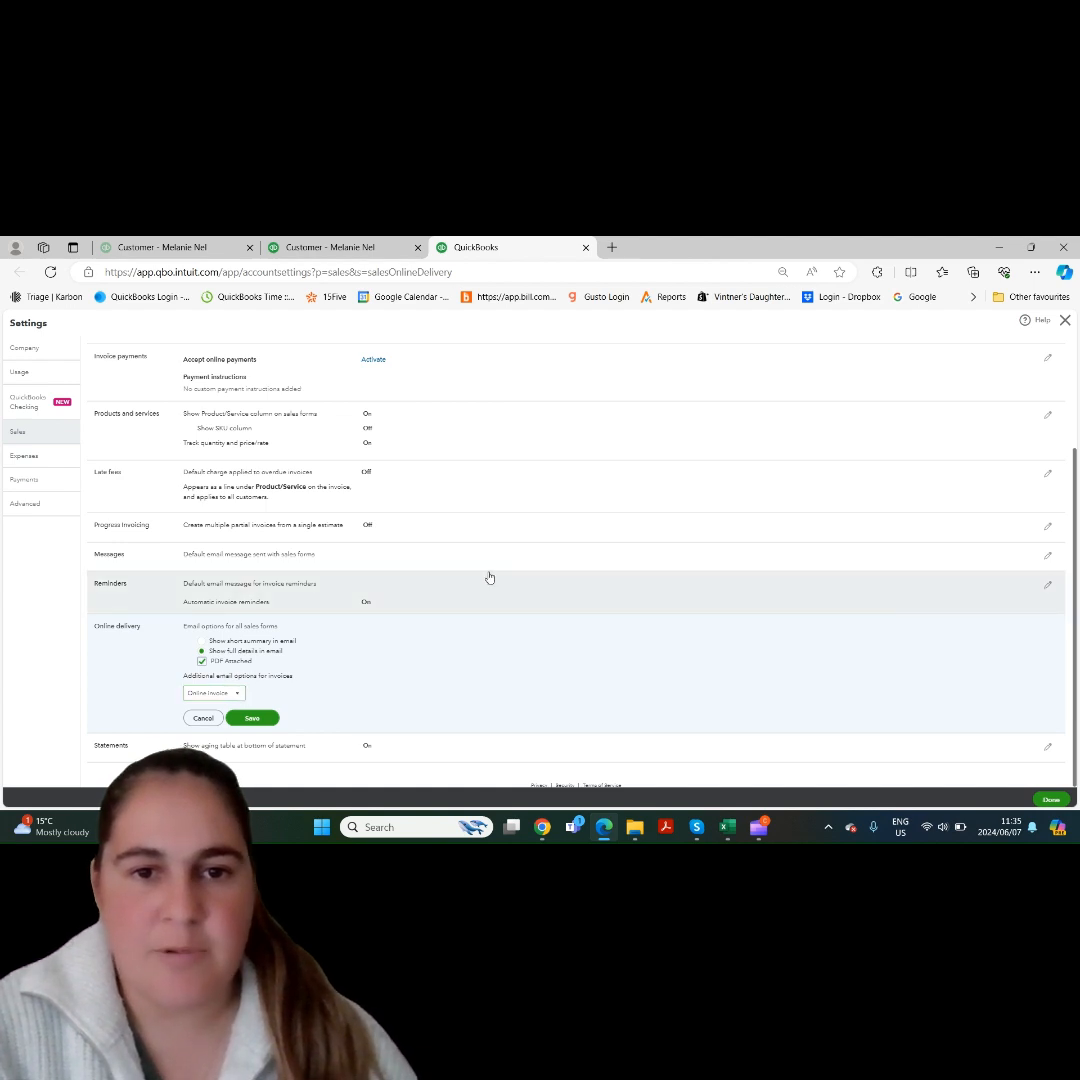
pyautogui.click(586, 247)
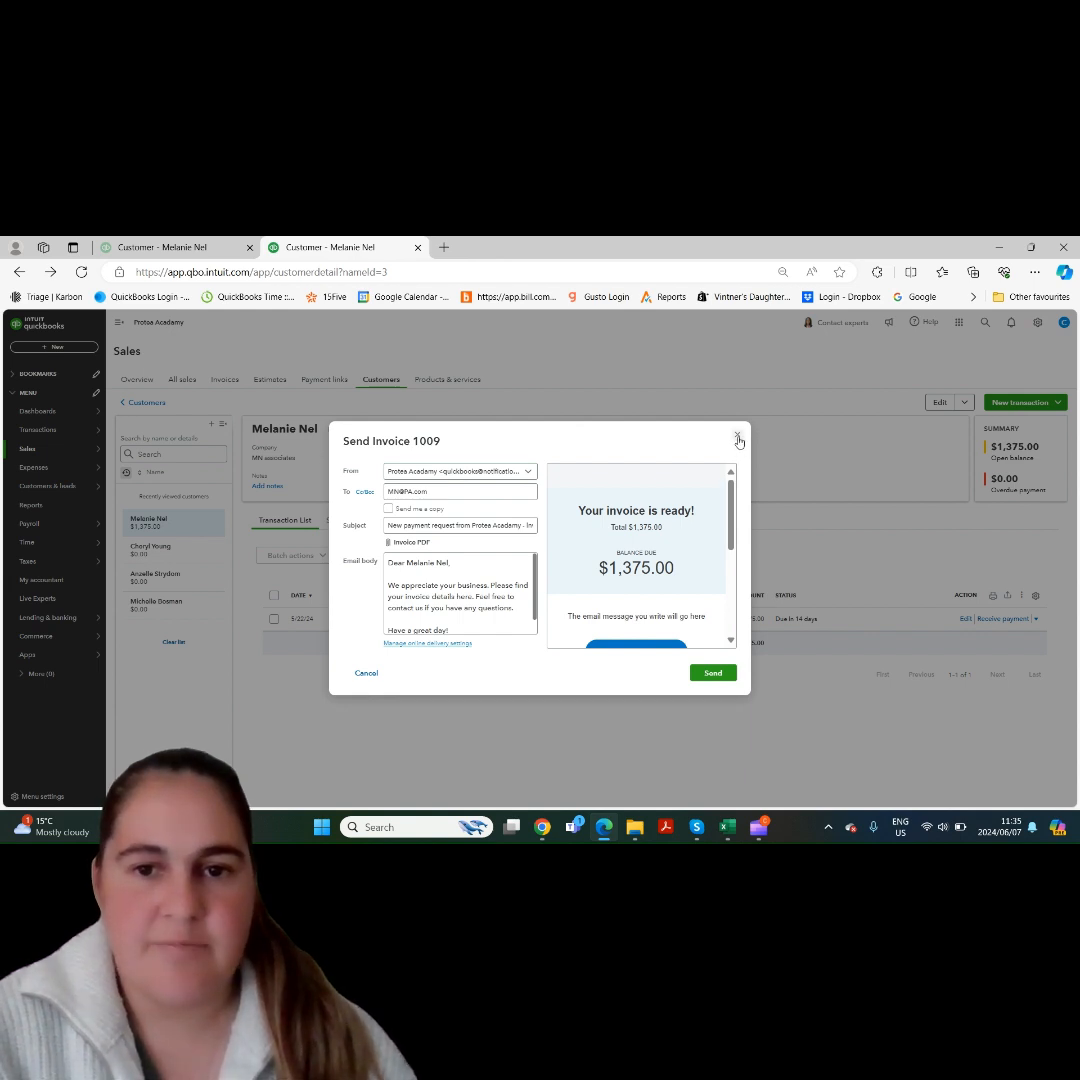
pyautogui.scroll(-1, 660, 600)
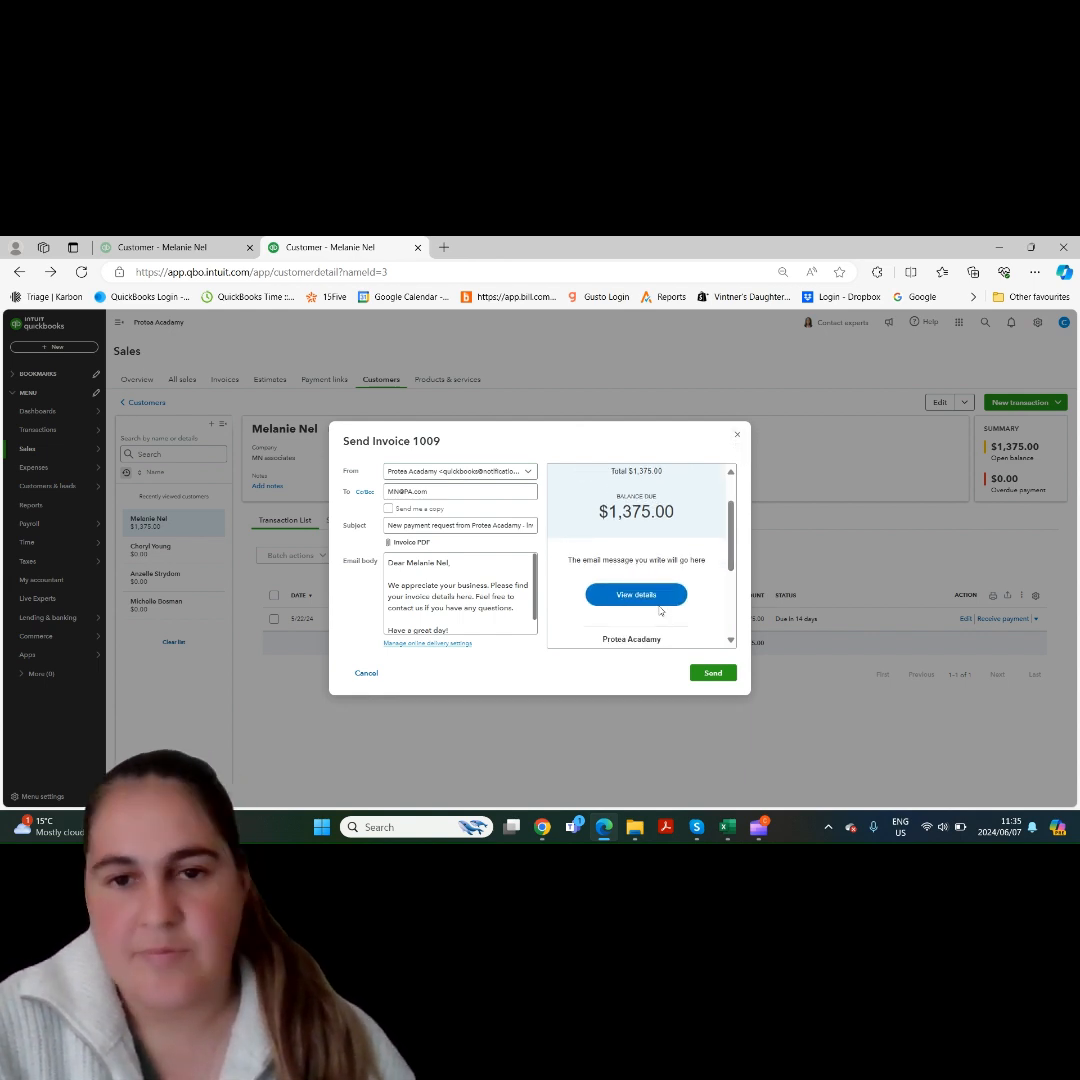
pyautogui.click(739, 437)
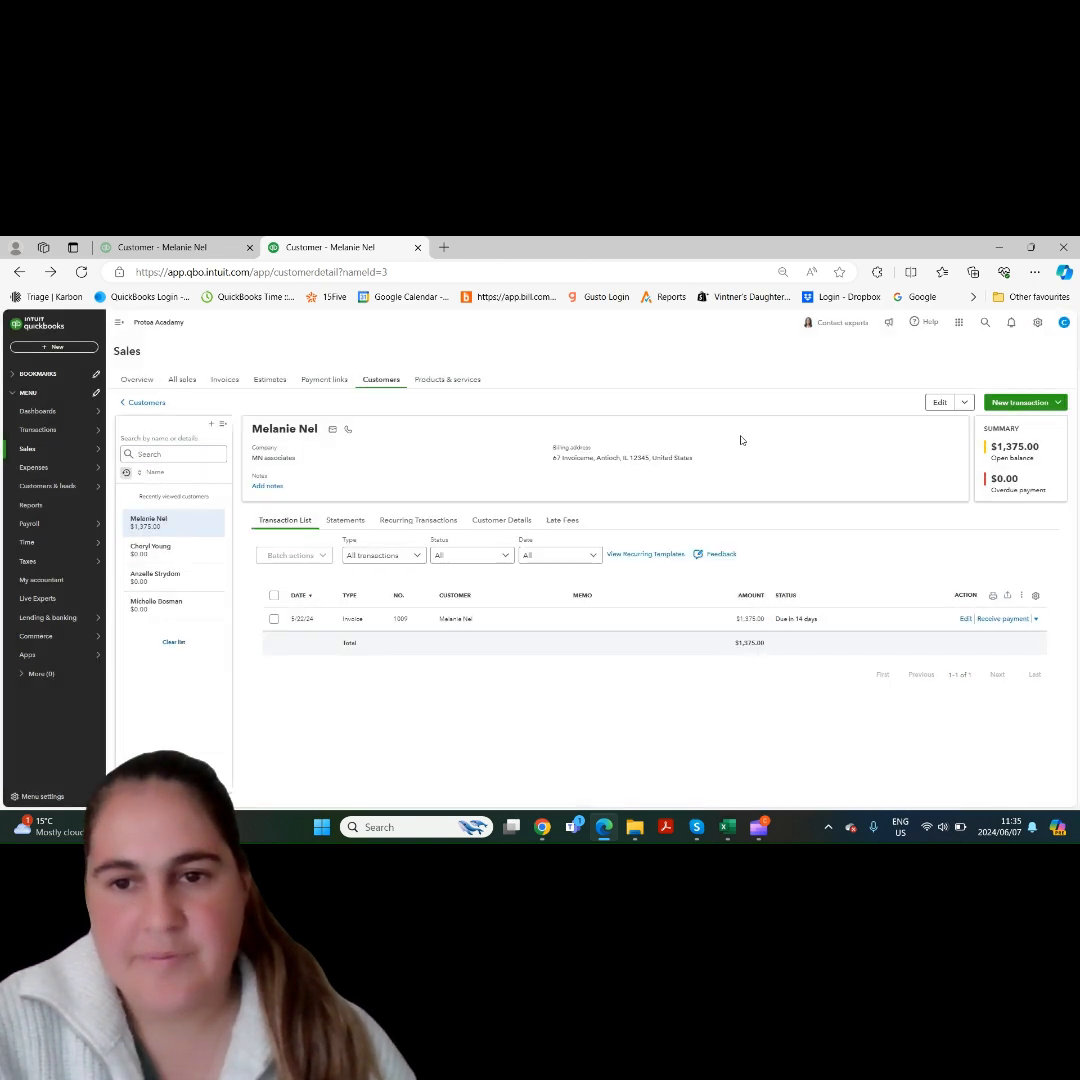
# - Open a payment reminder email for the customer's invoice and look through its preview
pyautogui.click(1036, 620)
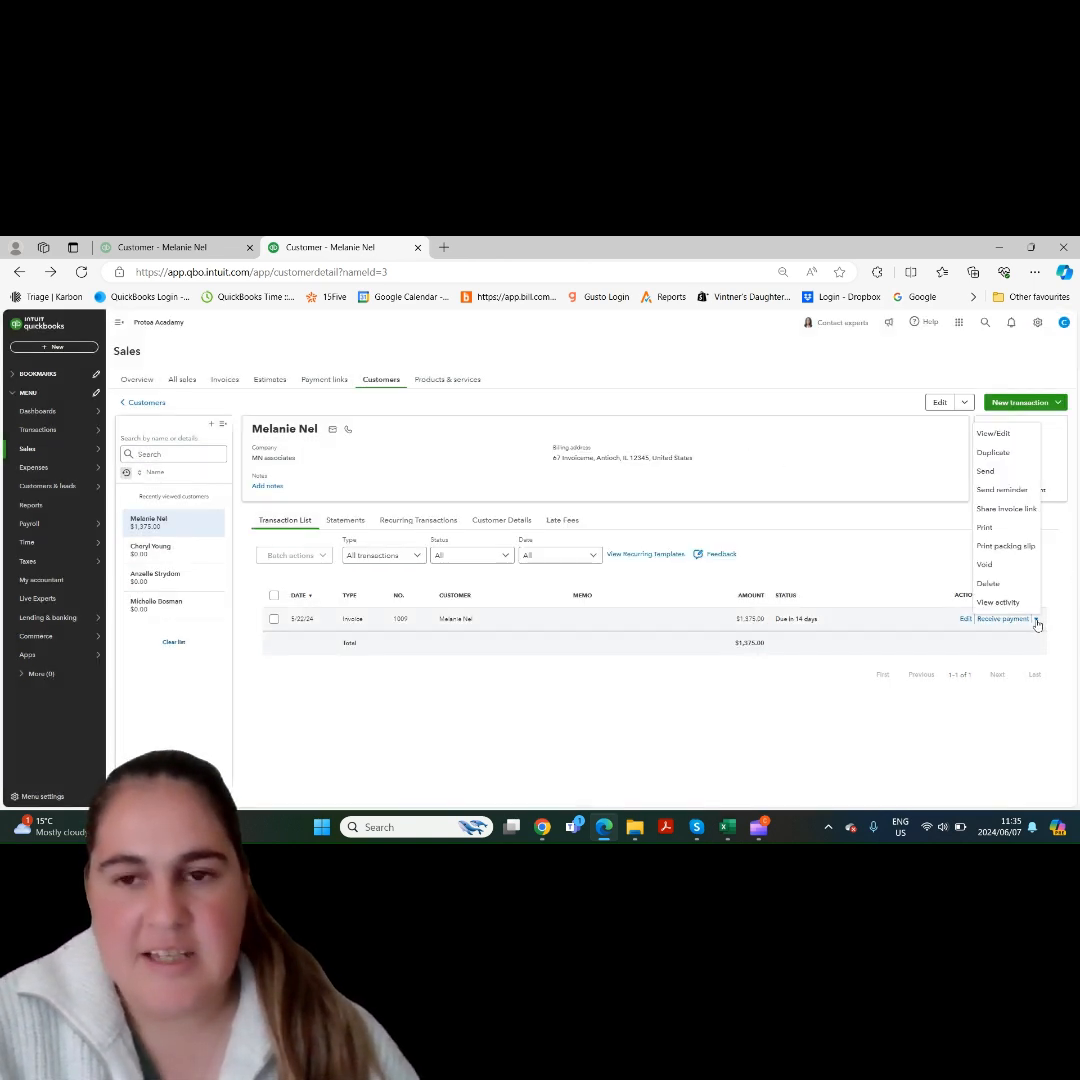
pyautogui.click(1004, 490)
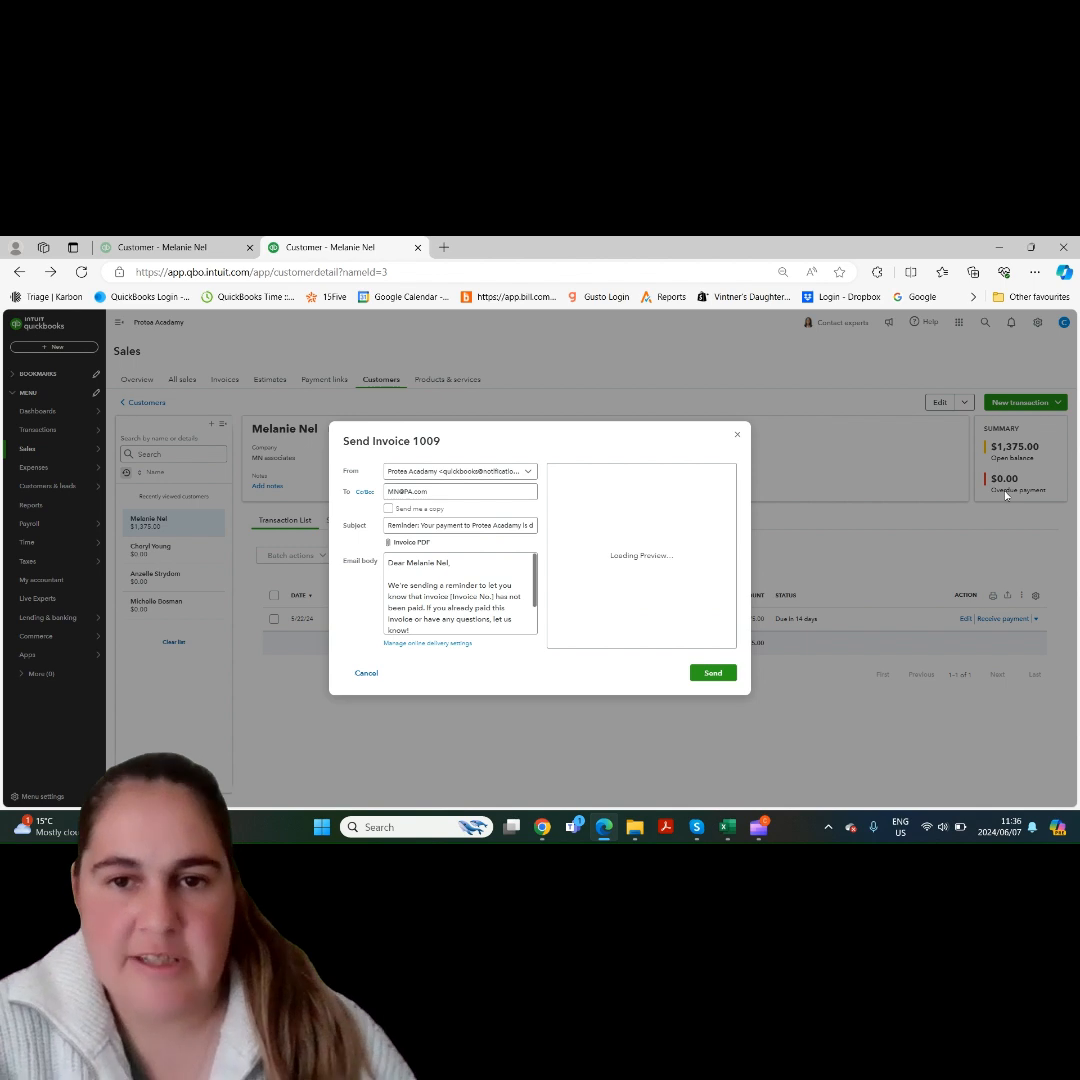
pyautogui.scroll(-3, 735, 530)
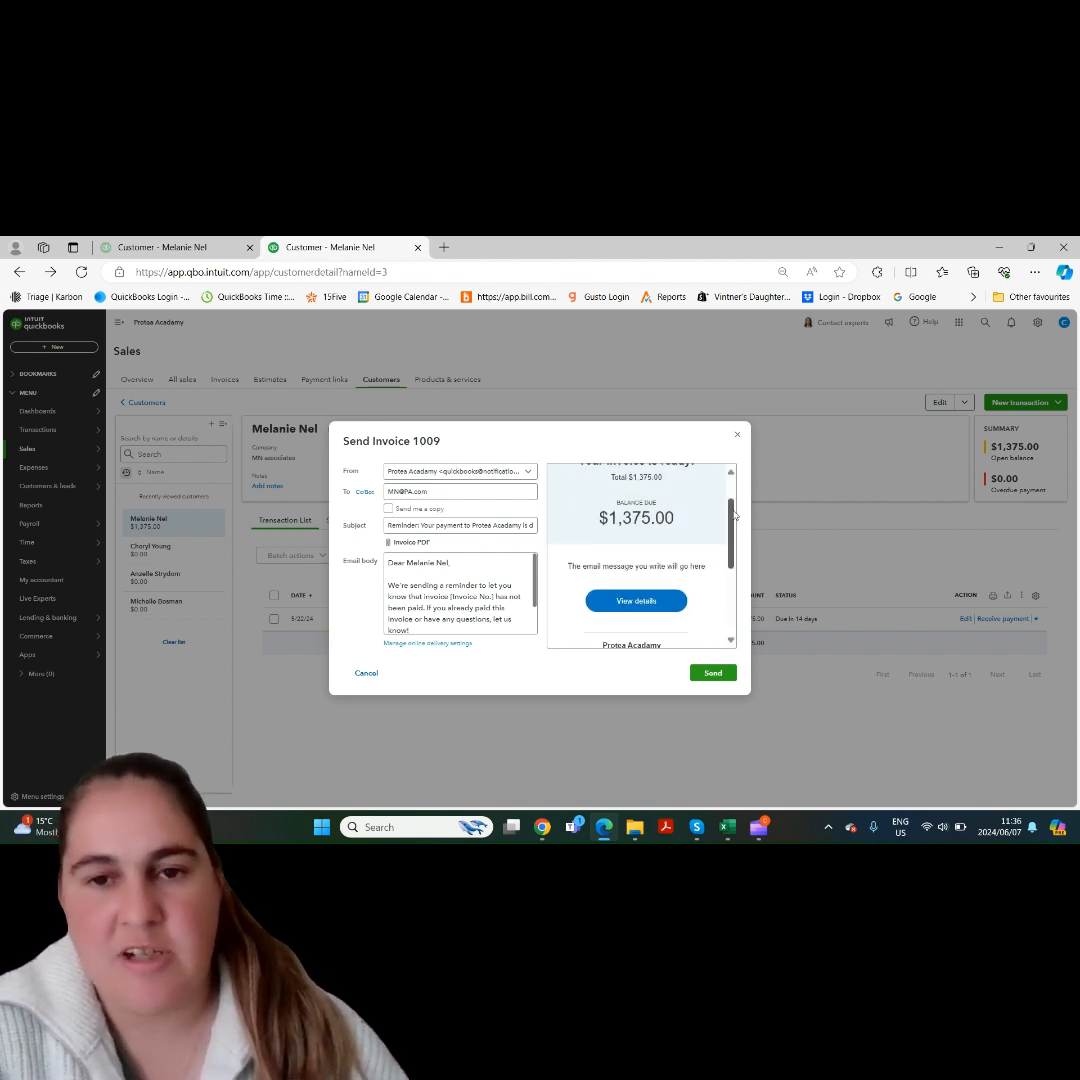
pyautogui.scroll(-3, 735, 540)
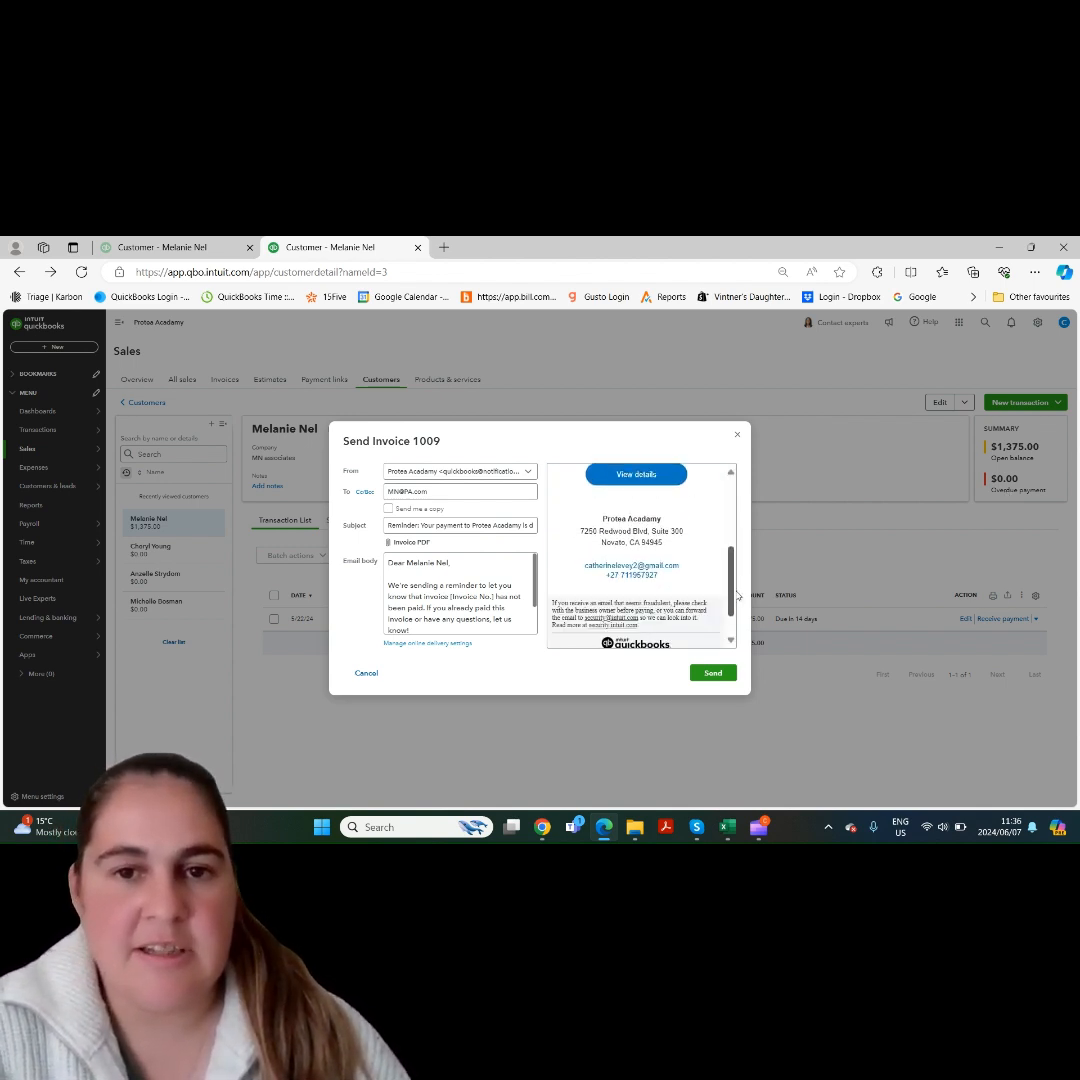
pyautogui.scroll(6, 735, 560)
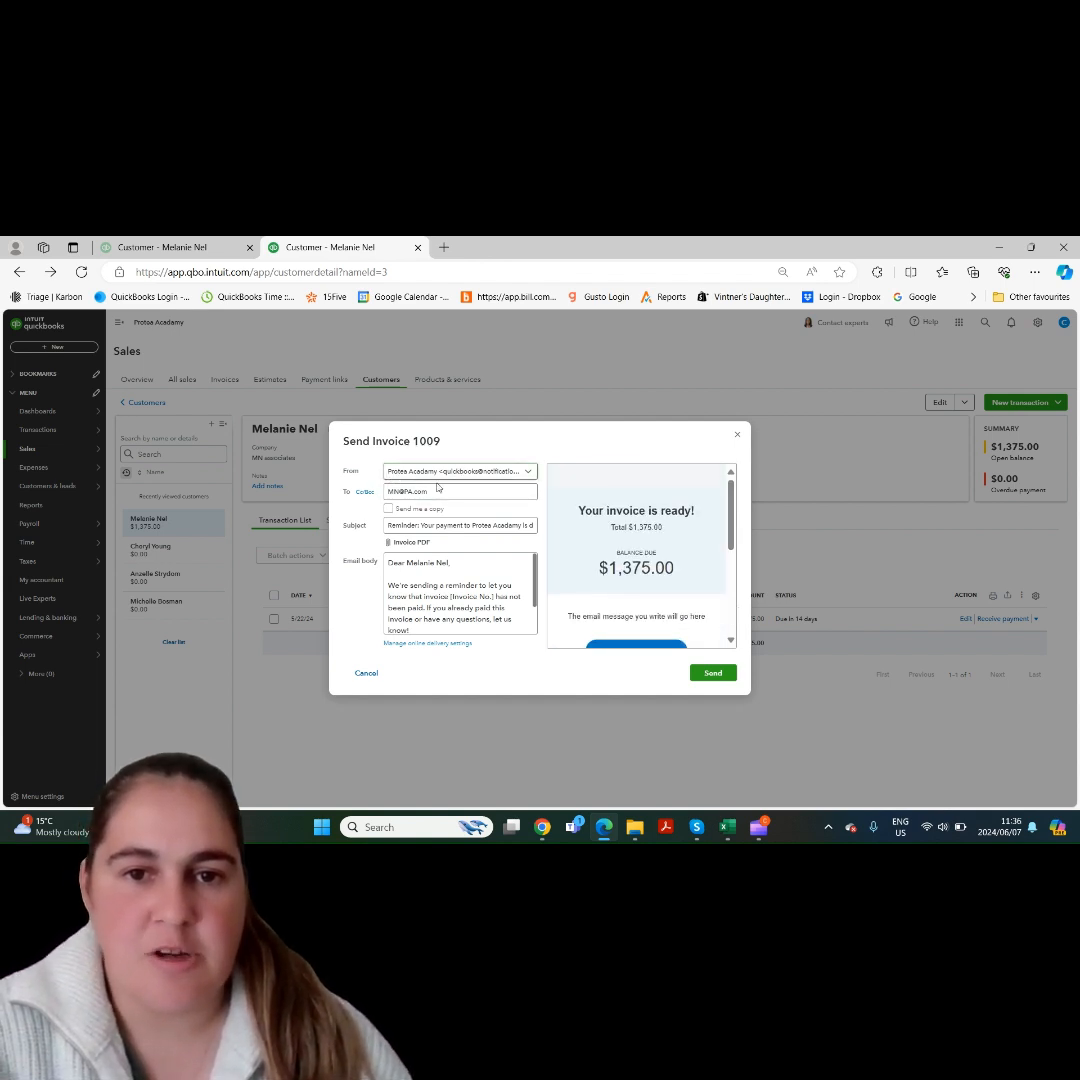
# - Check the reminder email's Cc/Bcc fields, subject line and message body
pyautogui.click(365, 492)
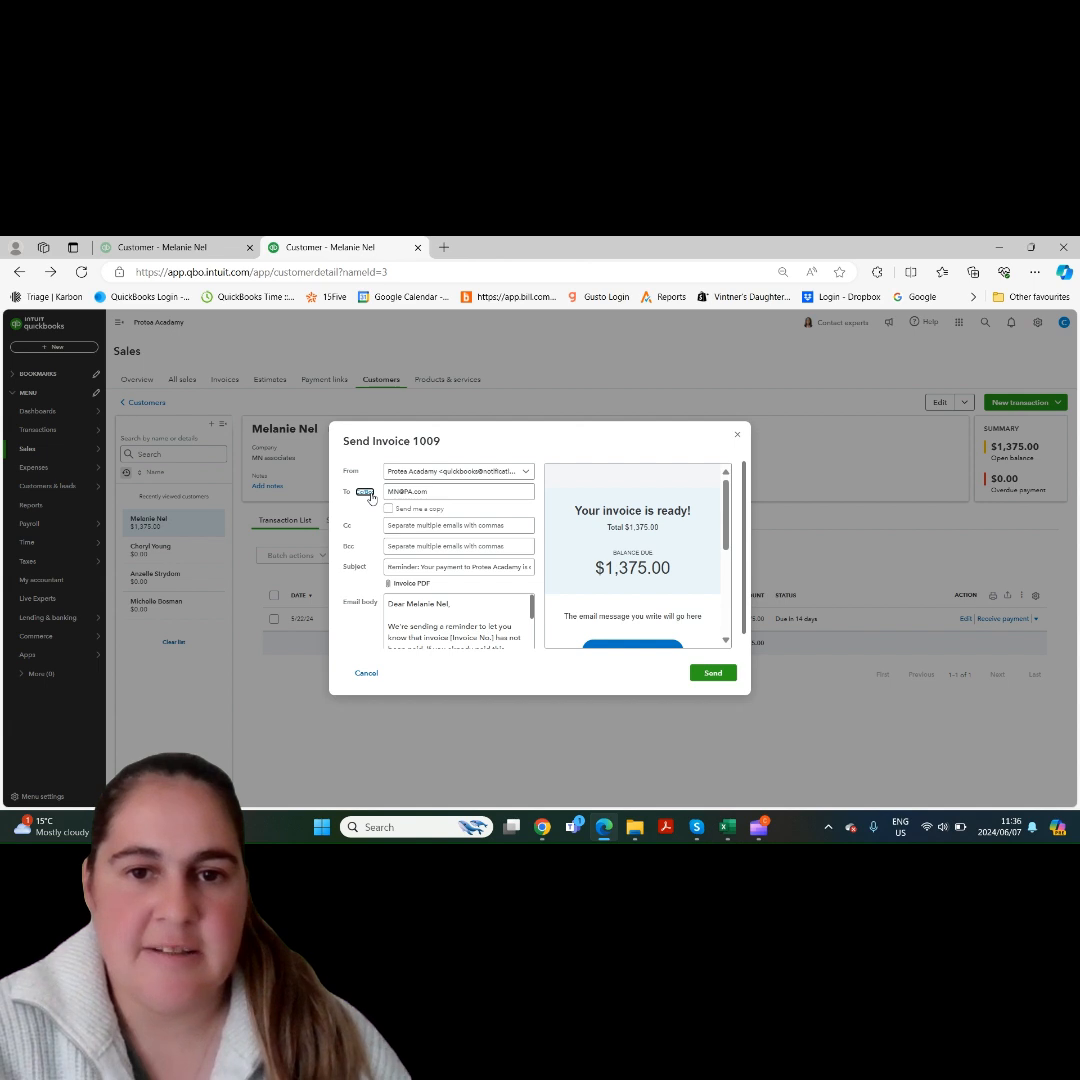
pyautogui.click(365, 492)
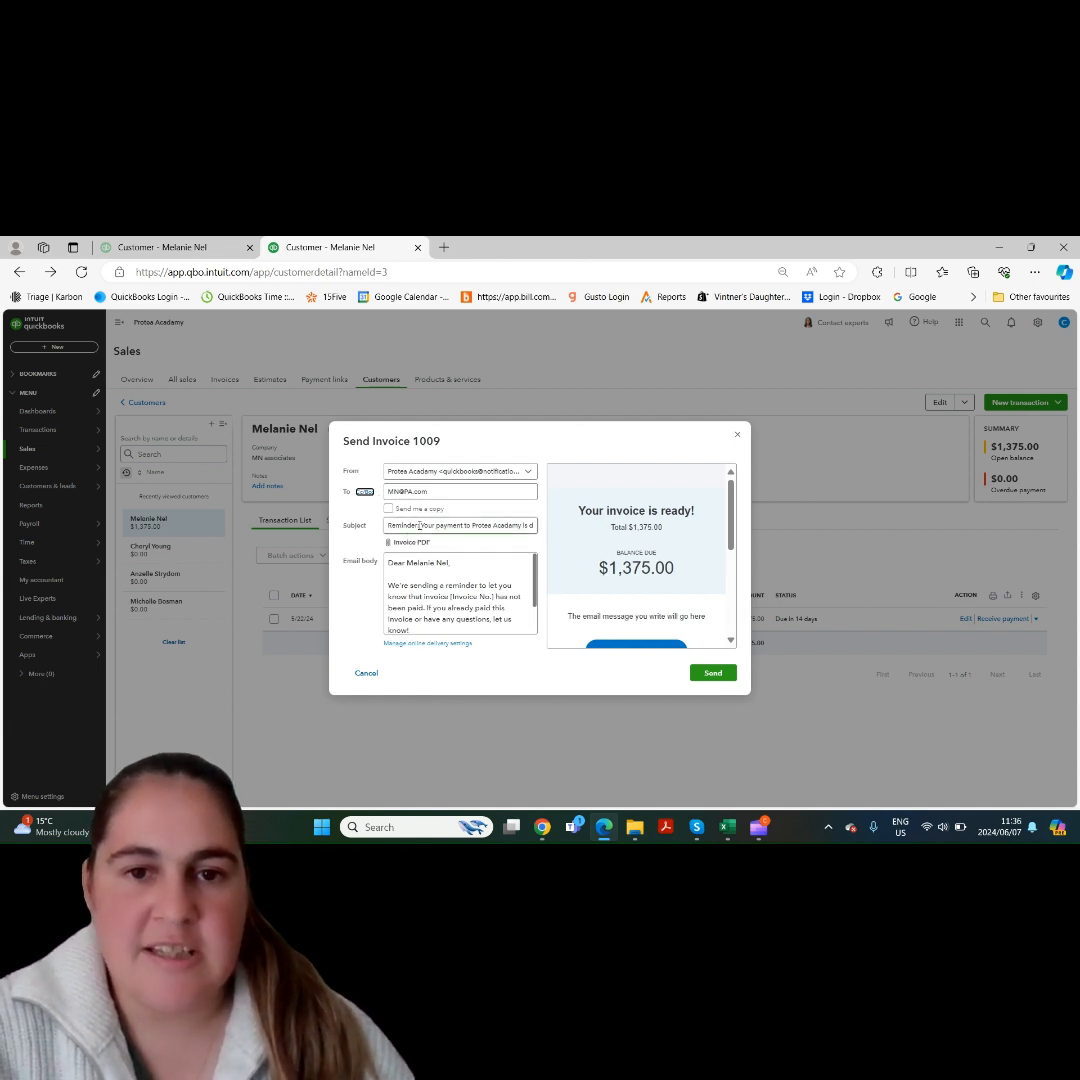
pyautogui.moveTo(419, 525); pyautogui.dragTo(384, 527)
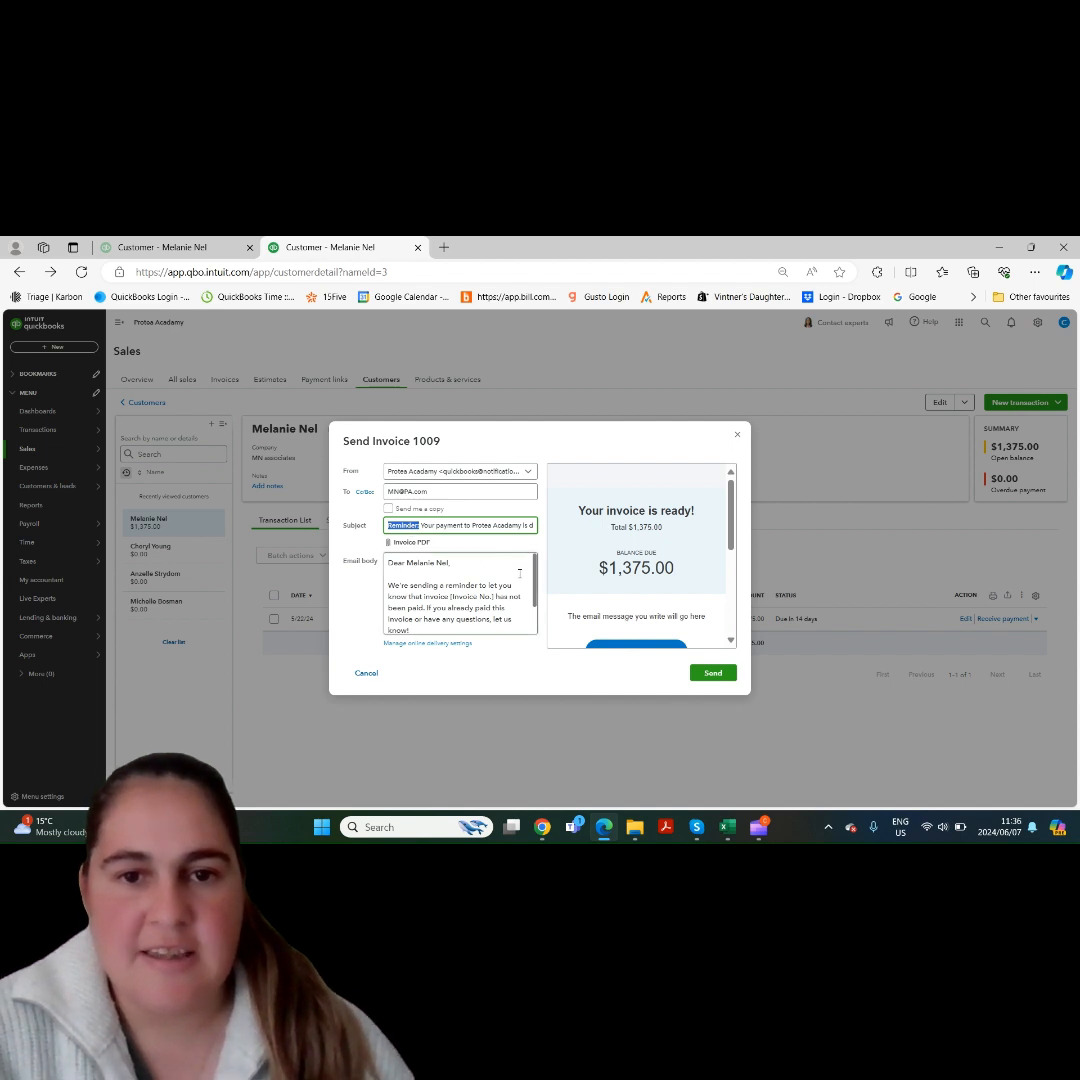
pyautogui.moveTo(534, 579); pyautogui.dragTo(535, 599)
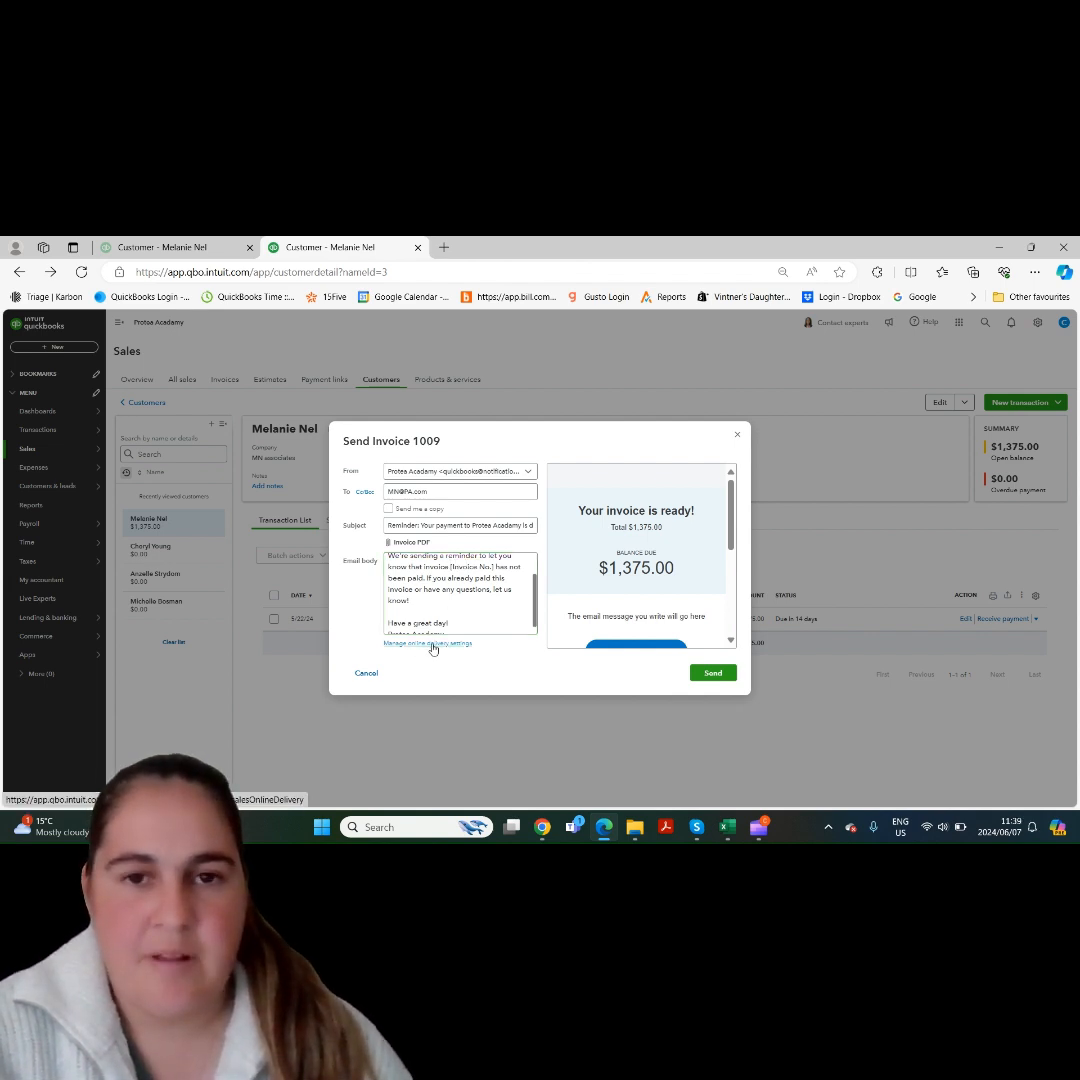
# - Open the online delivery settings, start editing the invoice reminder settings, and switch automatic invoice reminders off and back on
pyautogui.click(432, 644)
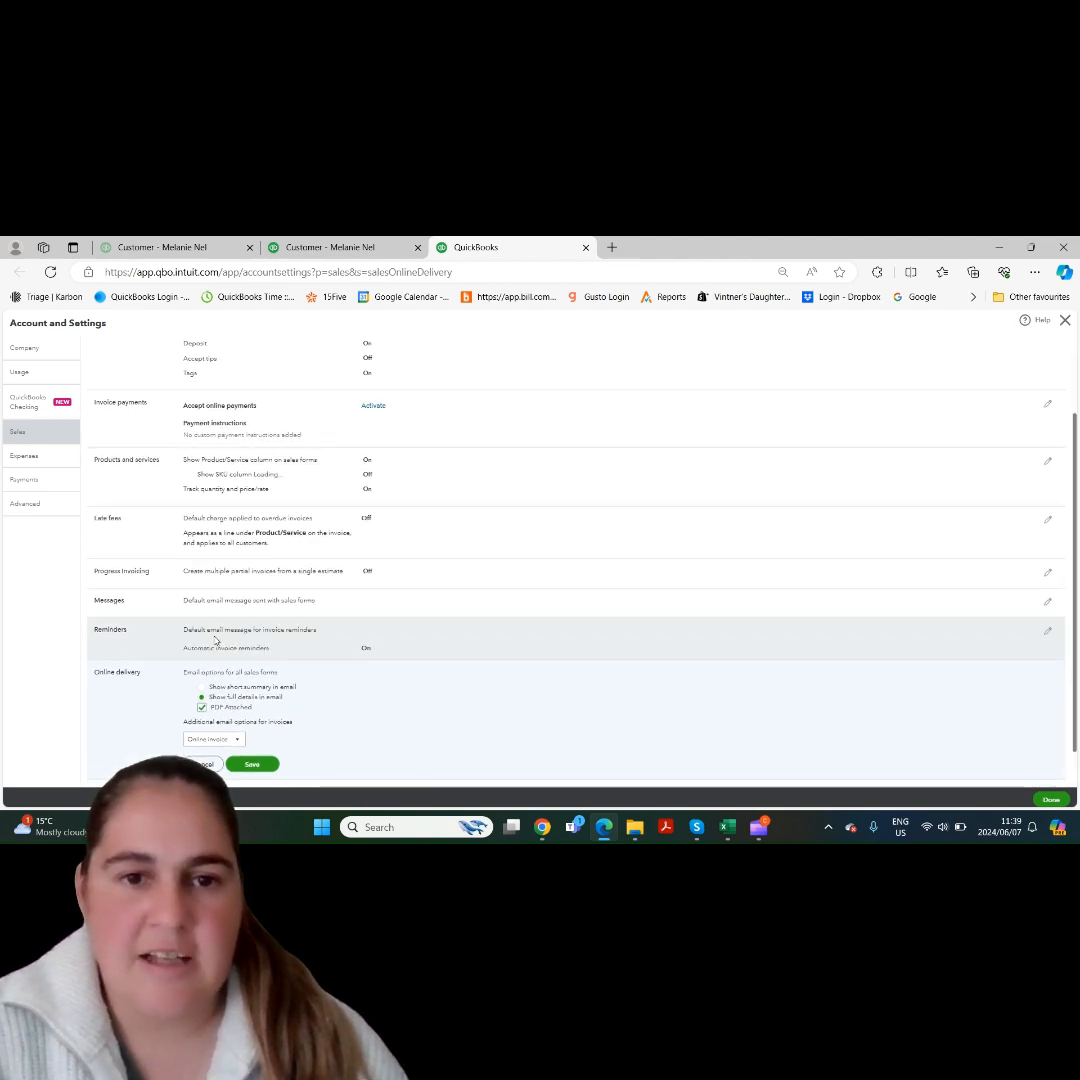
pyautogui.click(258, 641)
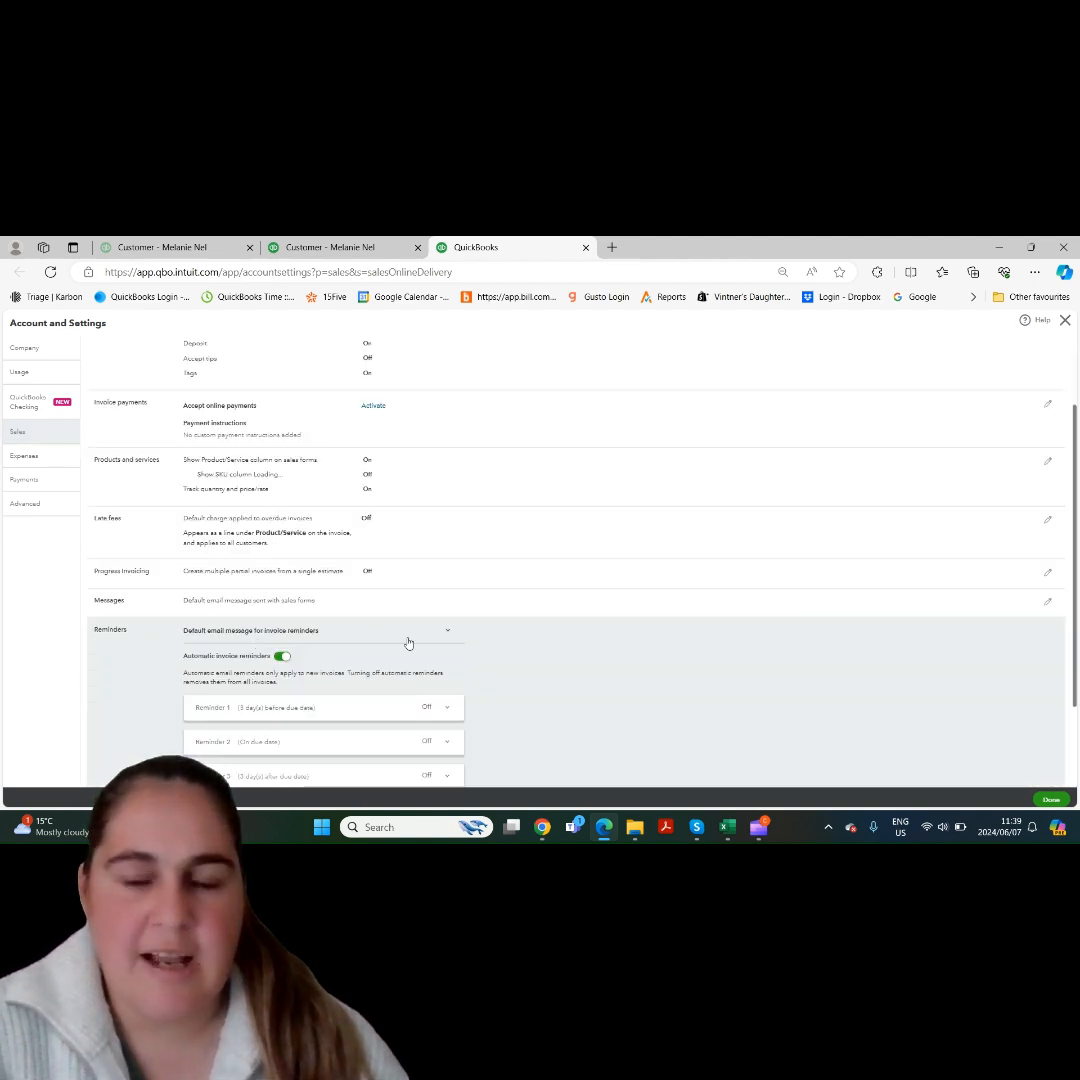
pyautogui.moveTo(1075, 694); pyautogui.dragTo(1073, 776)
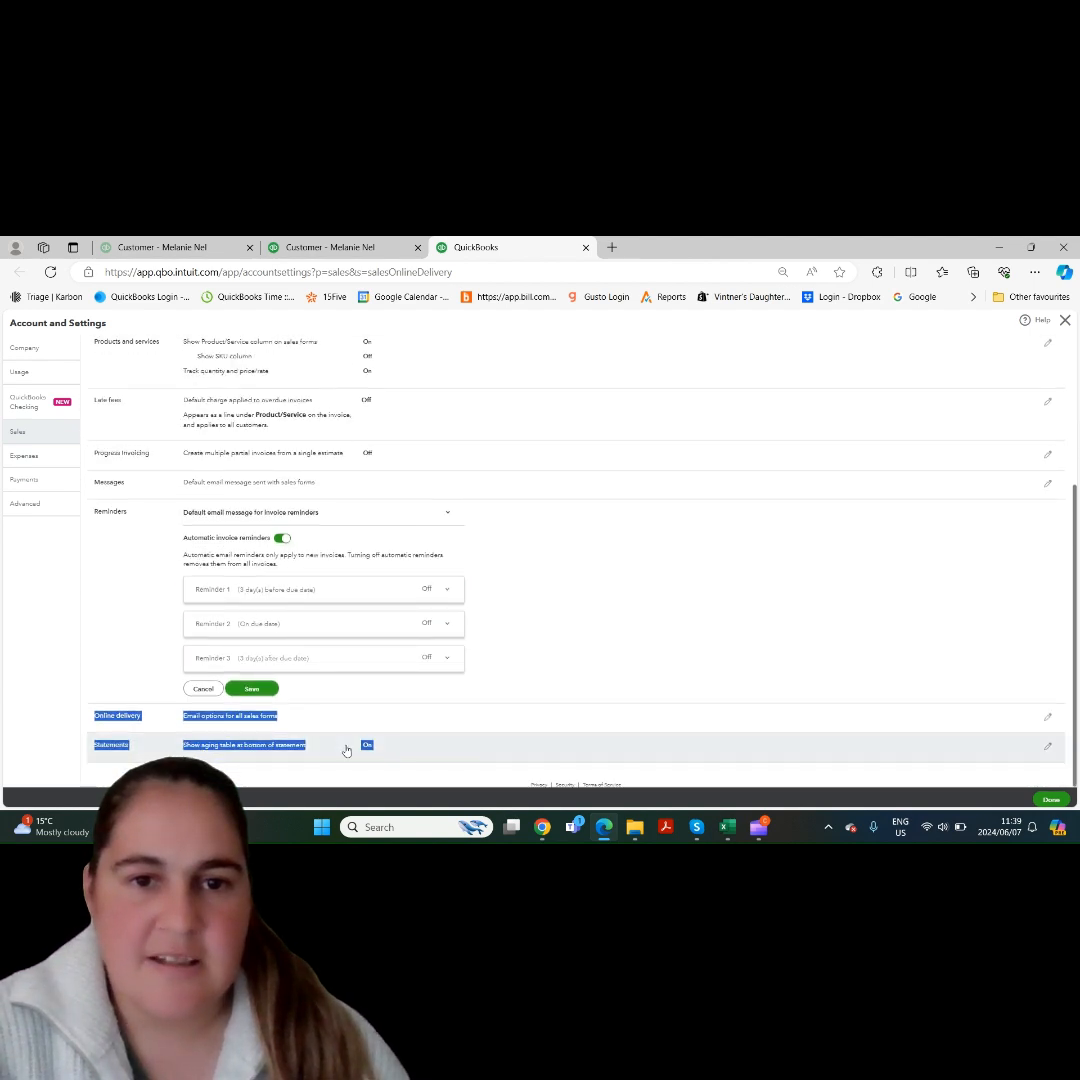
pyautogui.click(283, 539)
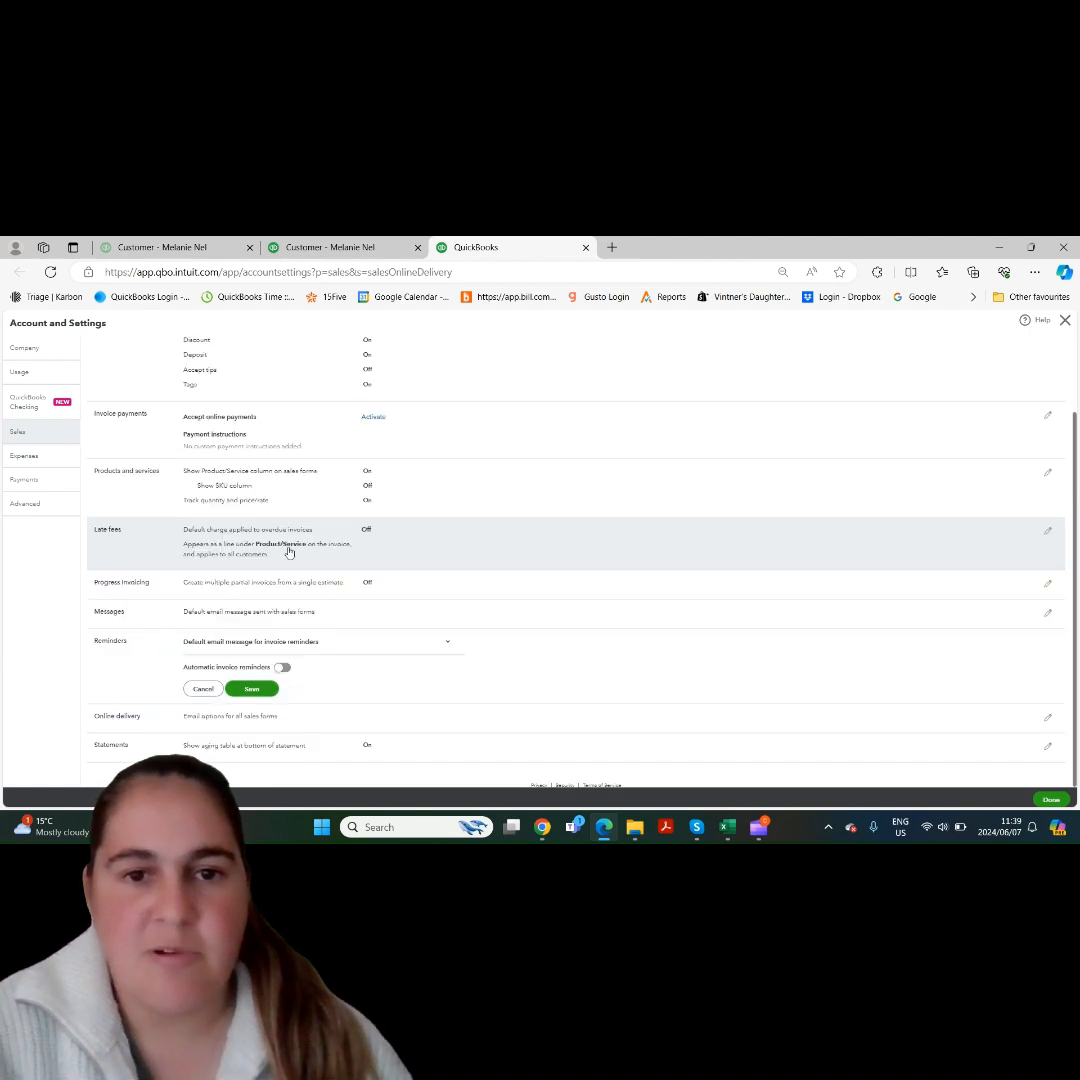
pyautogui.click(283, 667)
pyautogui.scroll(-2, 1075, 565)
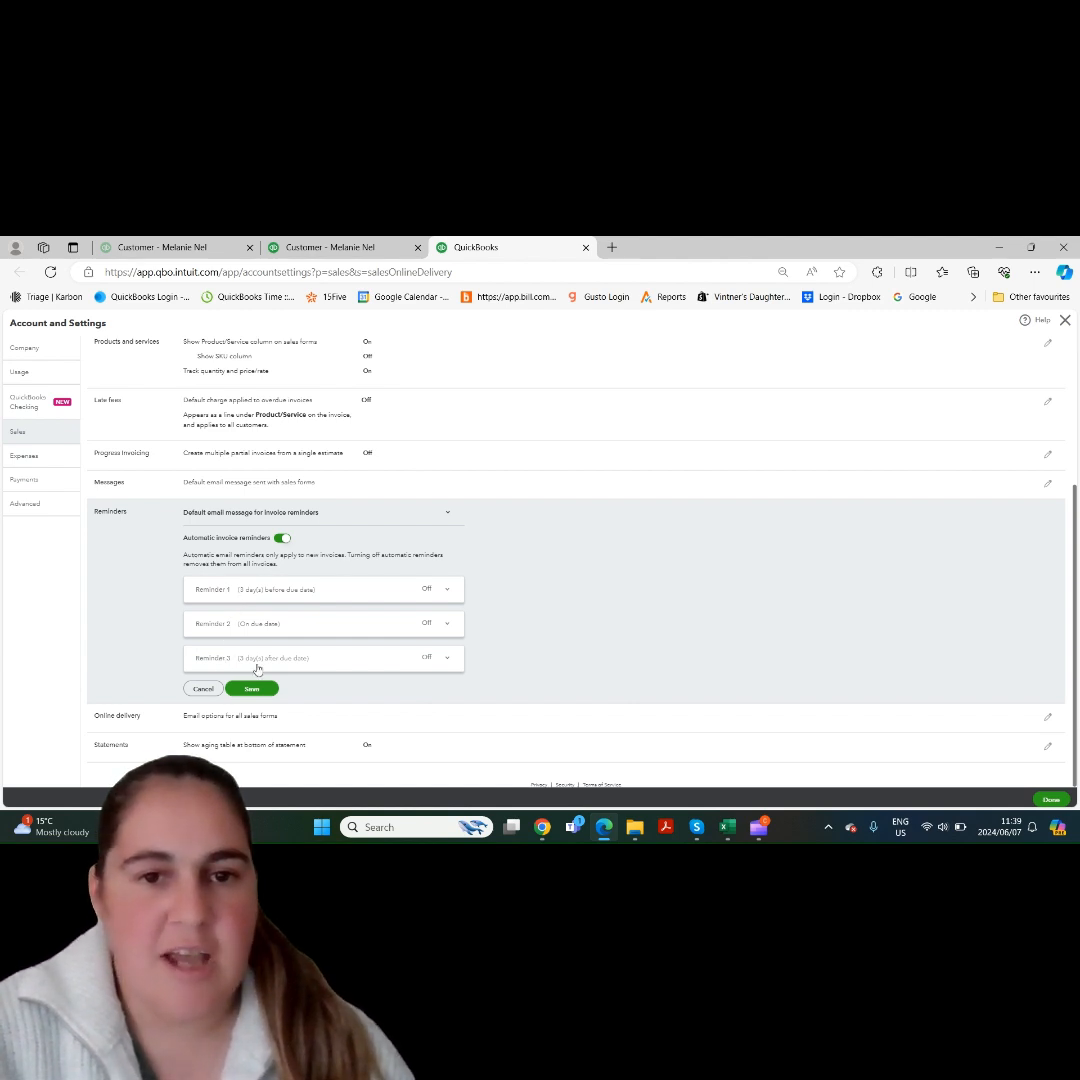
# - Turn on Reminder 1, check its timing choices, and keep it scheduled 3 days before the due date
pyautogui.click(268, 592)
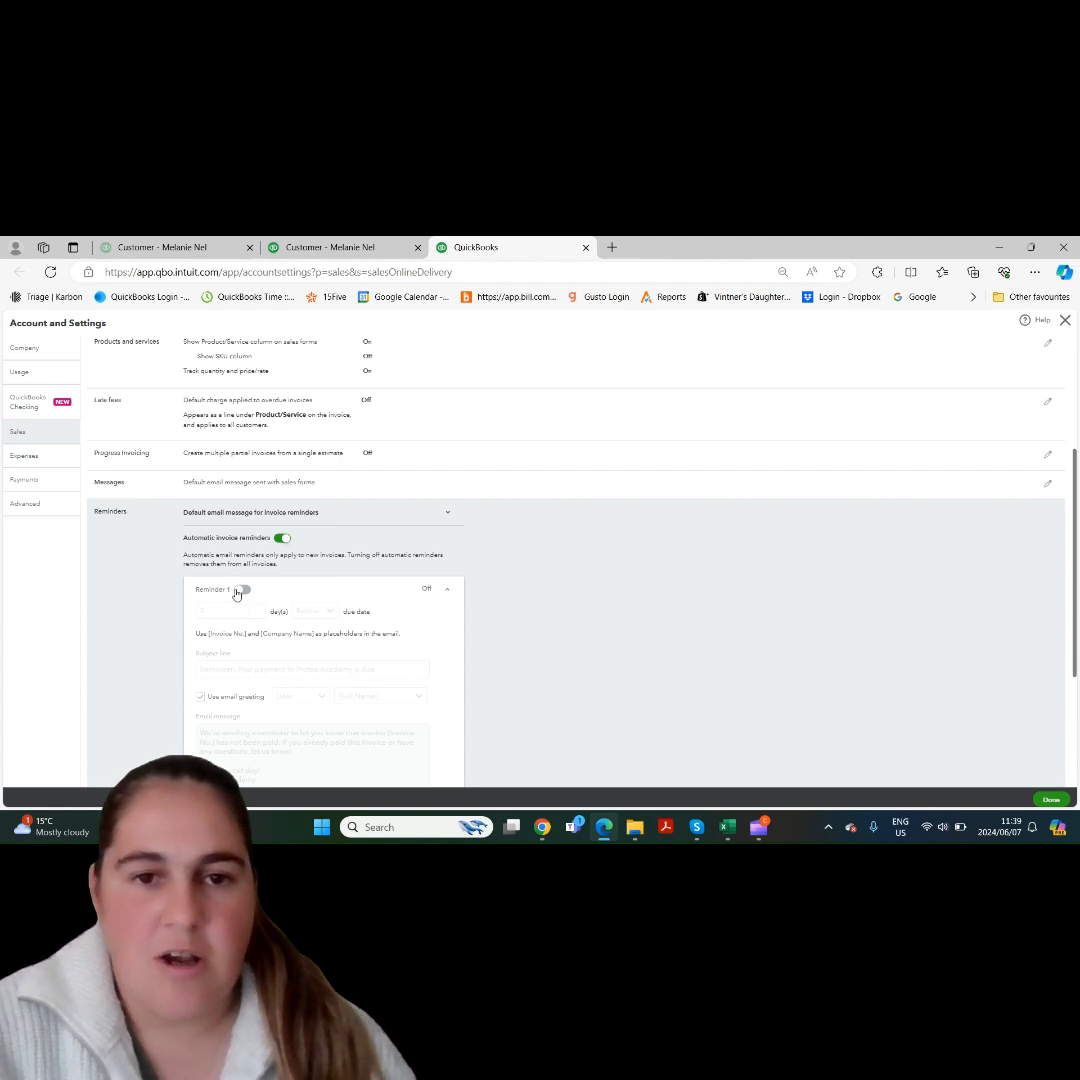
pyautogui.click(238, 591)
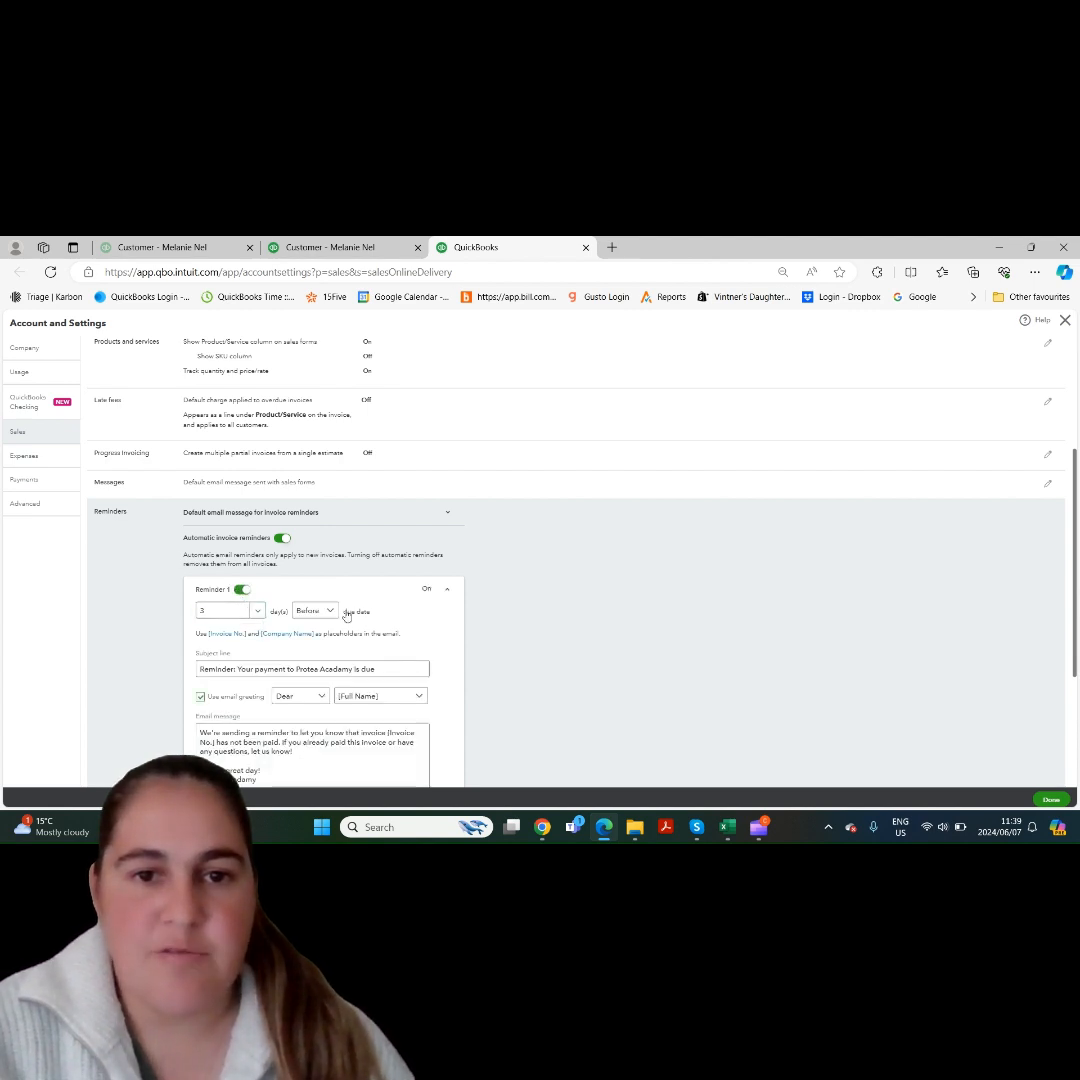
pyautogui.click(257, 612)
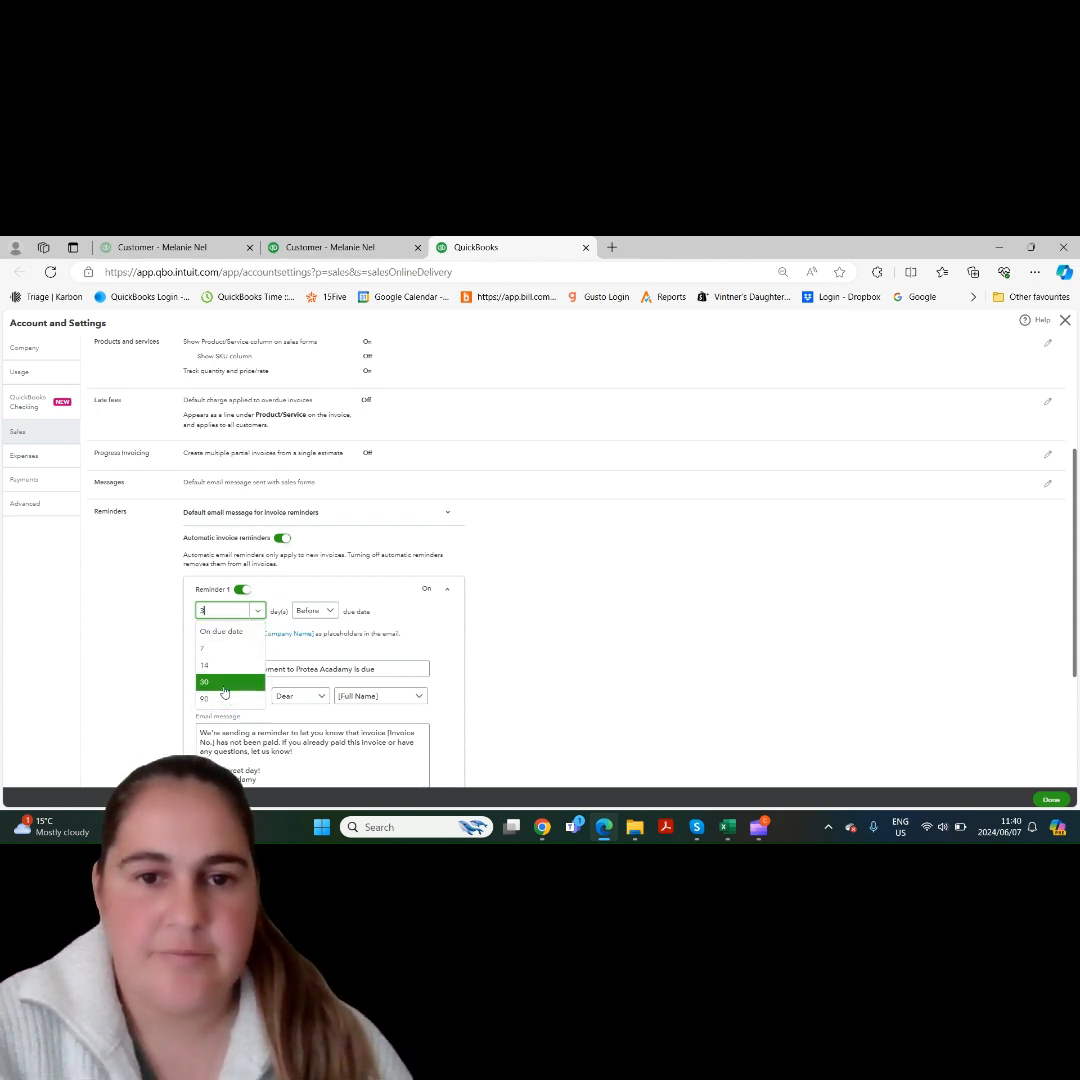
pyautogui.click(313, 611)
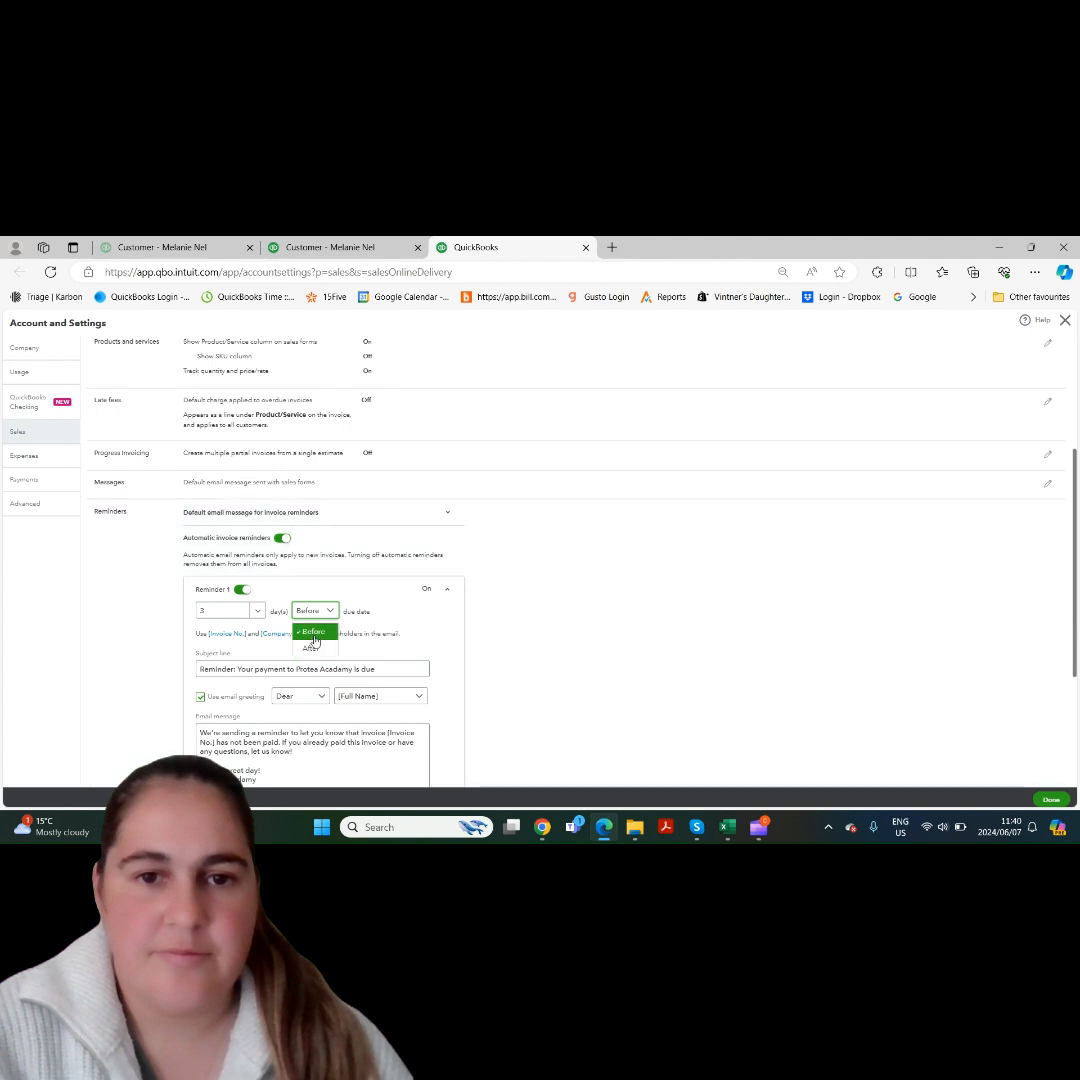
pyautogui.click(318, 633)
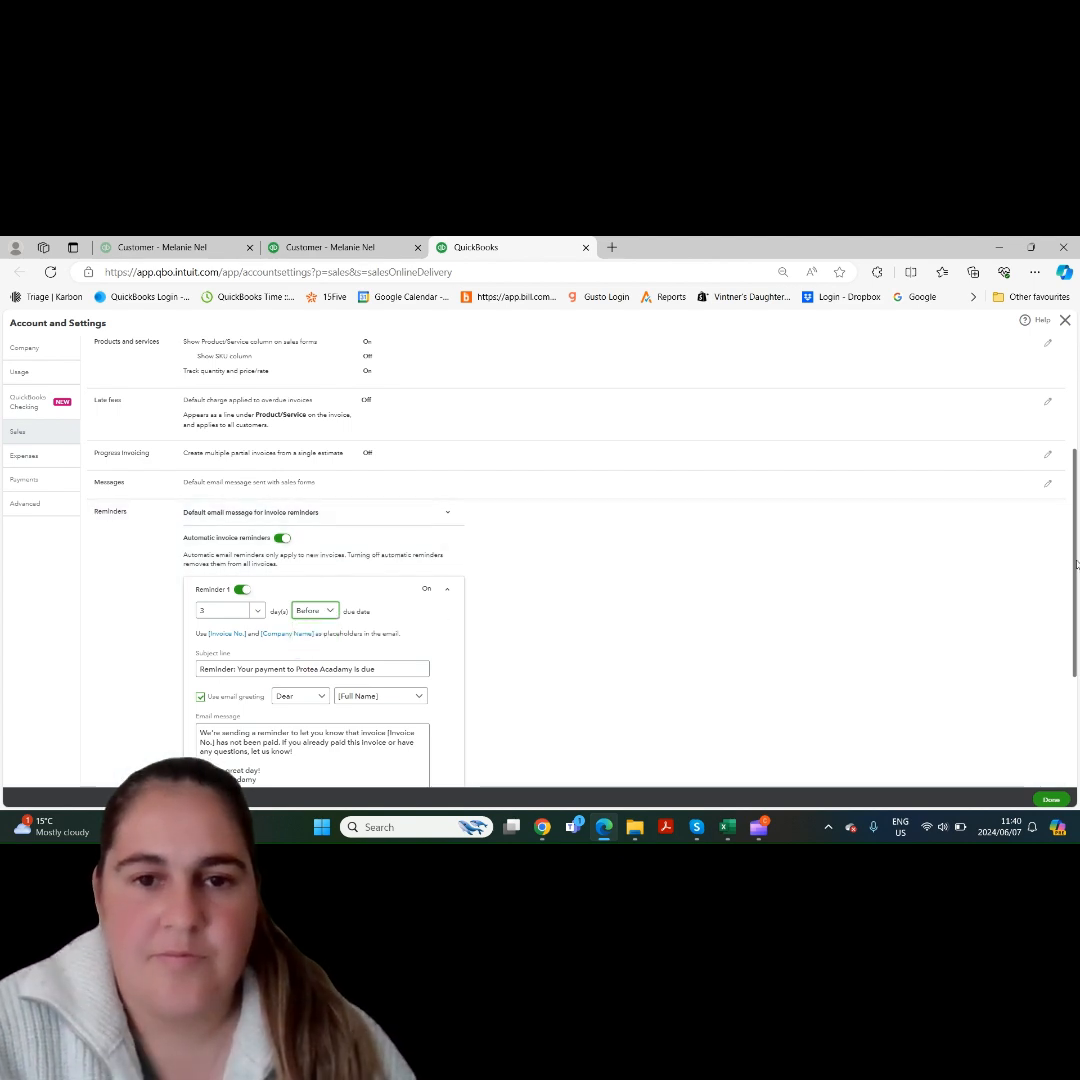
pyautogui.scroll(-2, 114, 582)
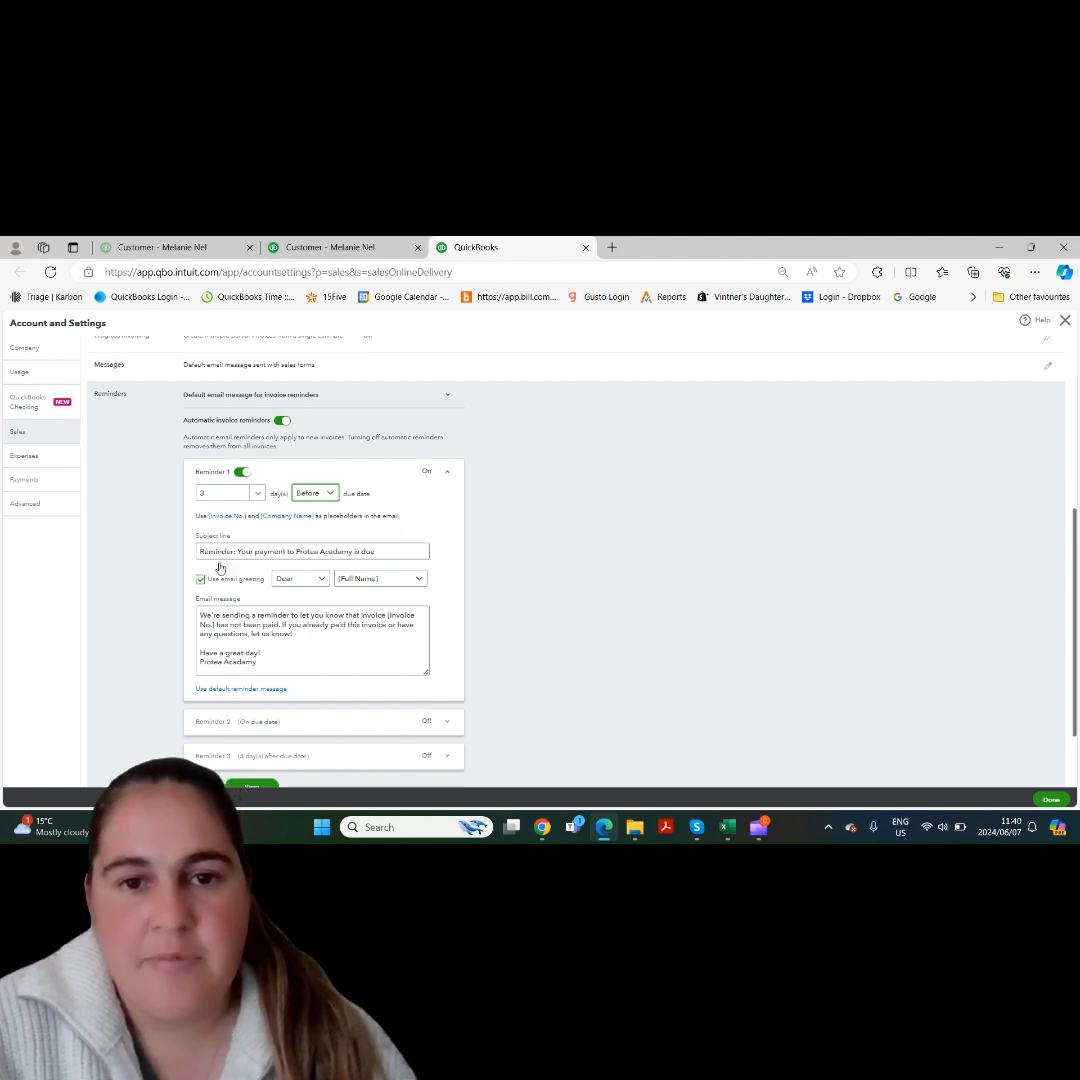
# - Change Reminder 1's subject line to "Reminder: Your payment to Protea Acadamy will be due in 3 days"
pyautogui.click(396, 551)
pyautogui.moveTo(396, 551); pyautogui.dragTo(169, 563)
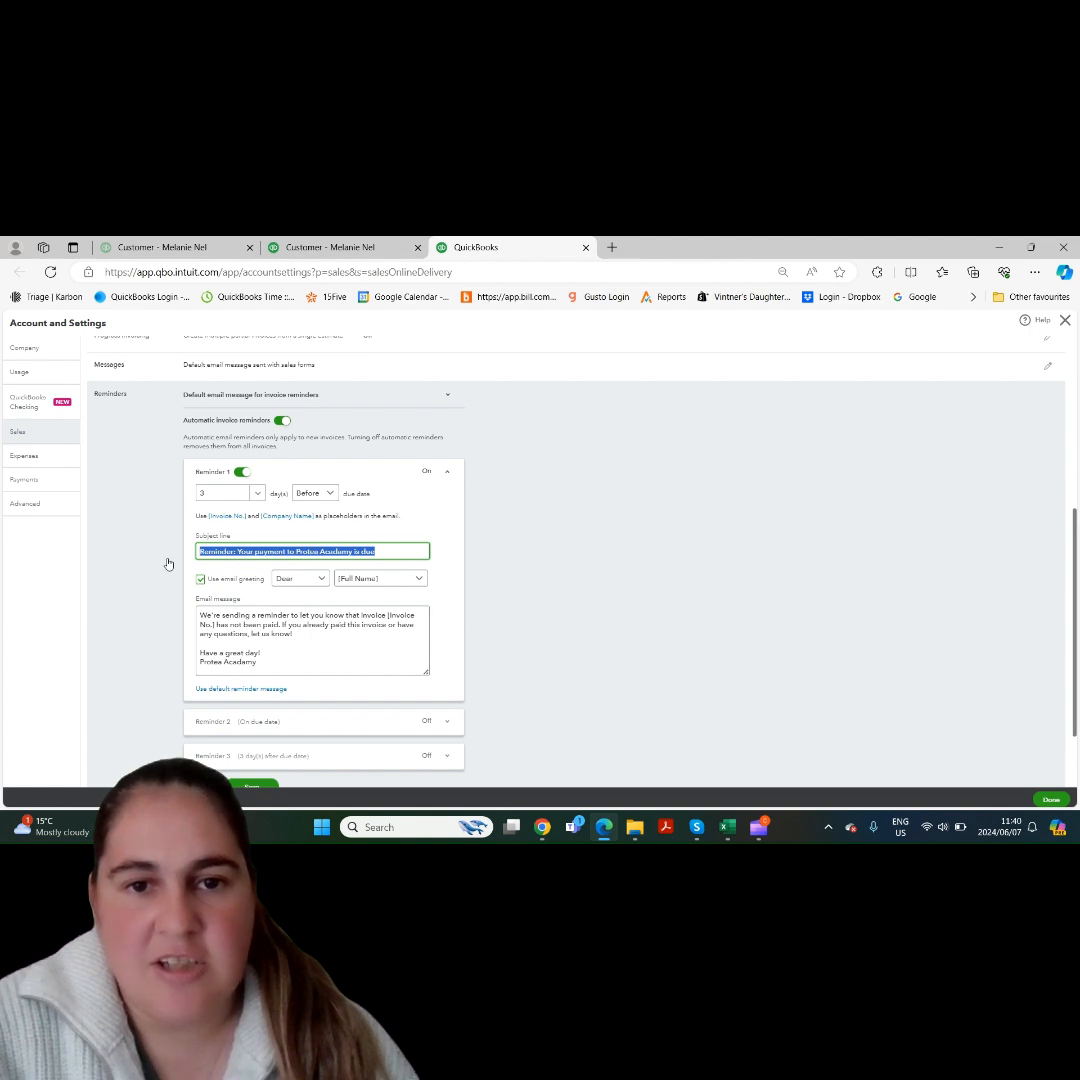
pyautogui.click(169, 563)
pyautogui.click(216, 551)
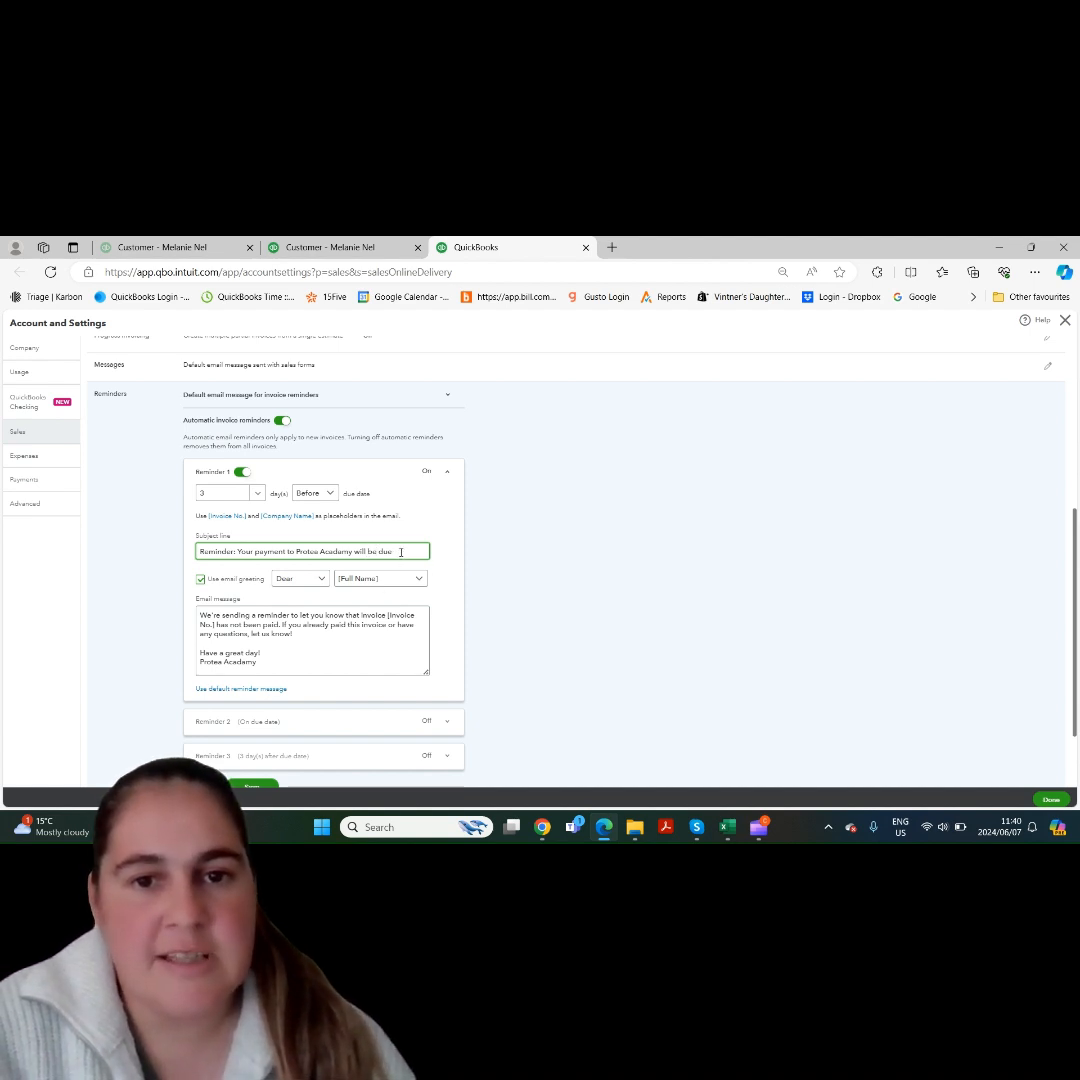
pyautogui.write('in 3 d')
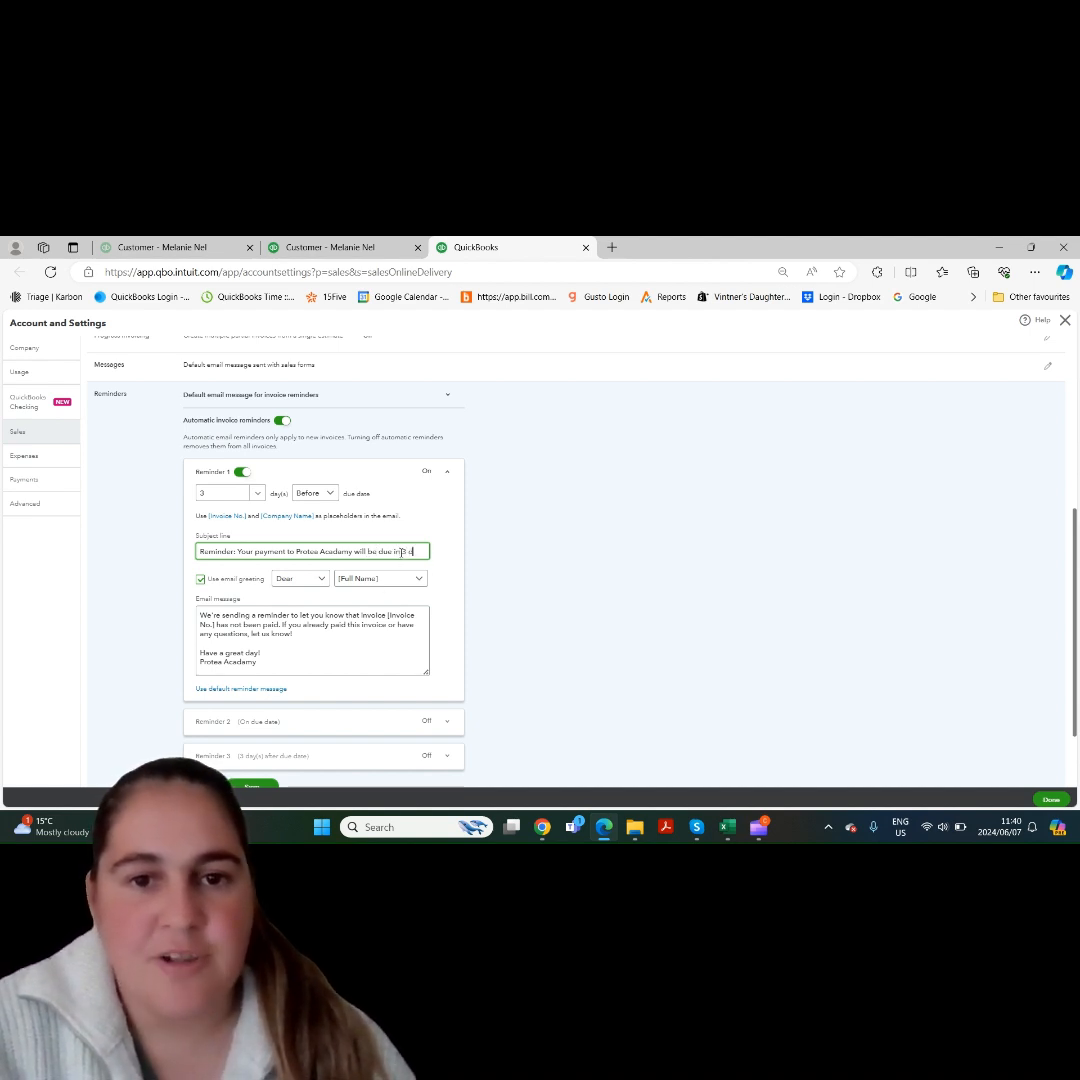
pyautogui.write('ays')
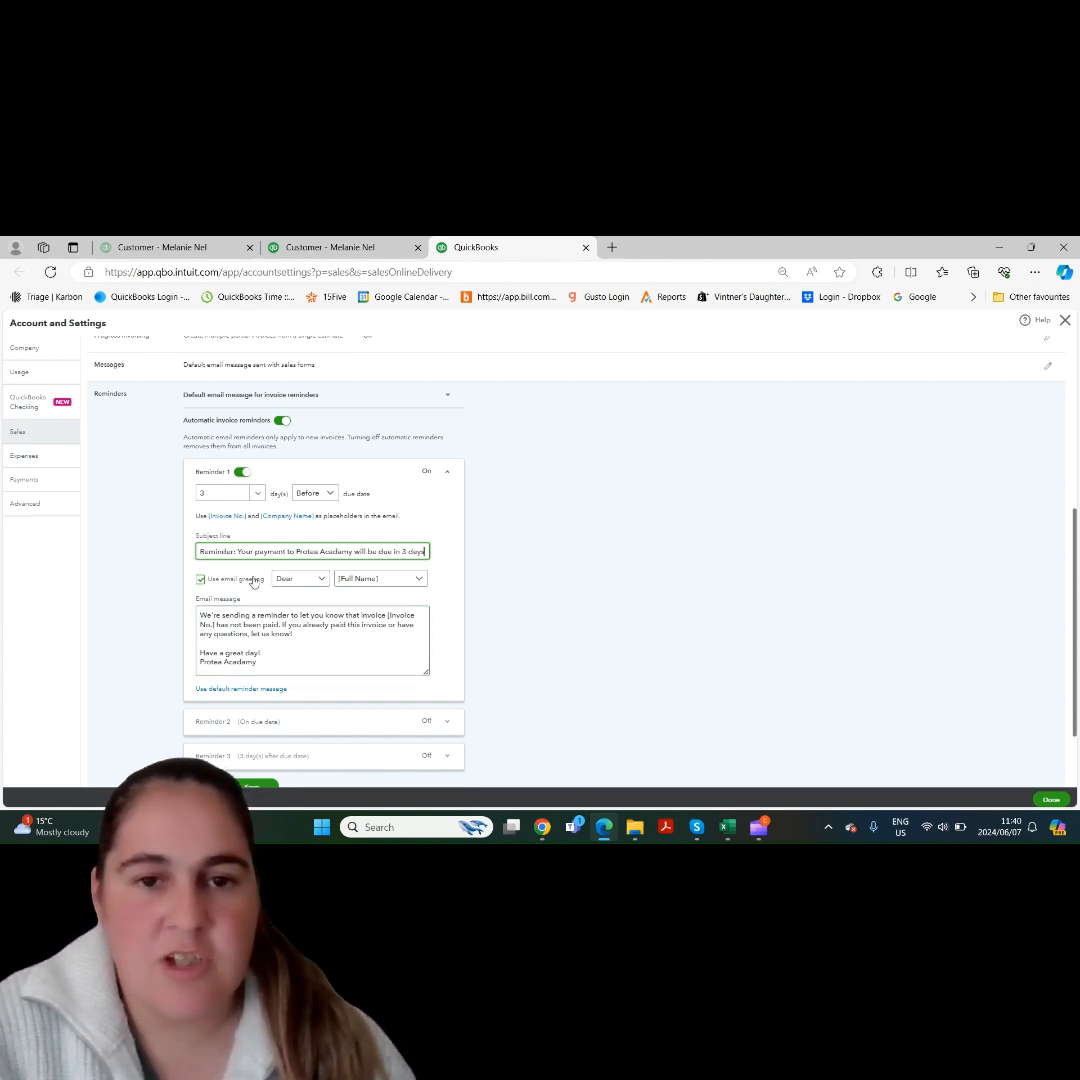
# - Keep the email greeting enabled for Reminder 1, and set it to "To:" followed by [Company Name]
pyautogui.click(200, 579)
pyautogui.click(200, 577)
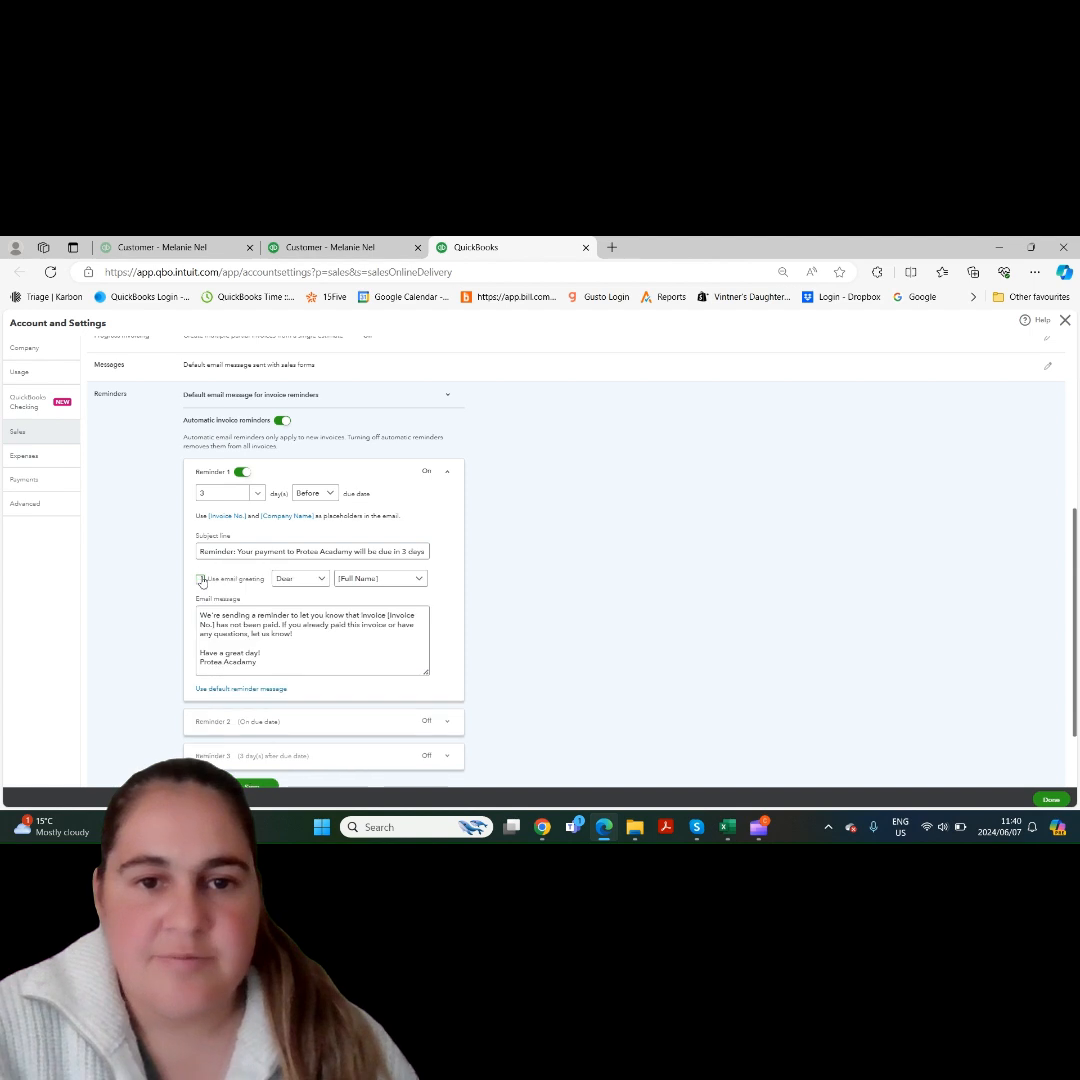
pyautogui.click(322, 580)
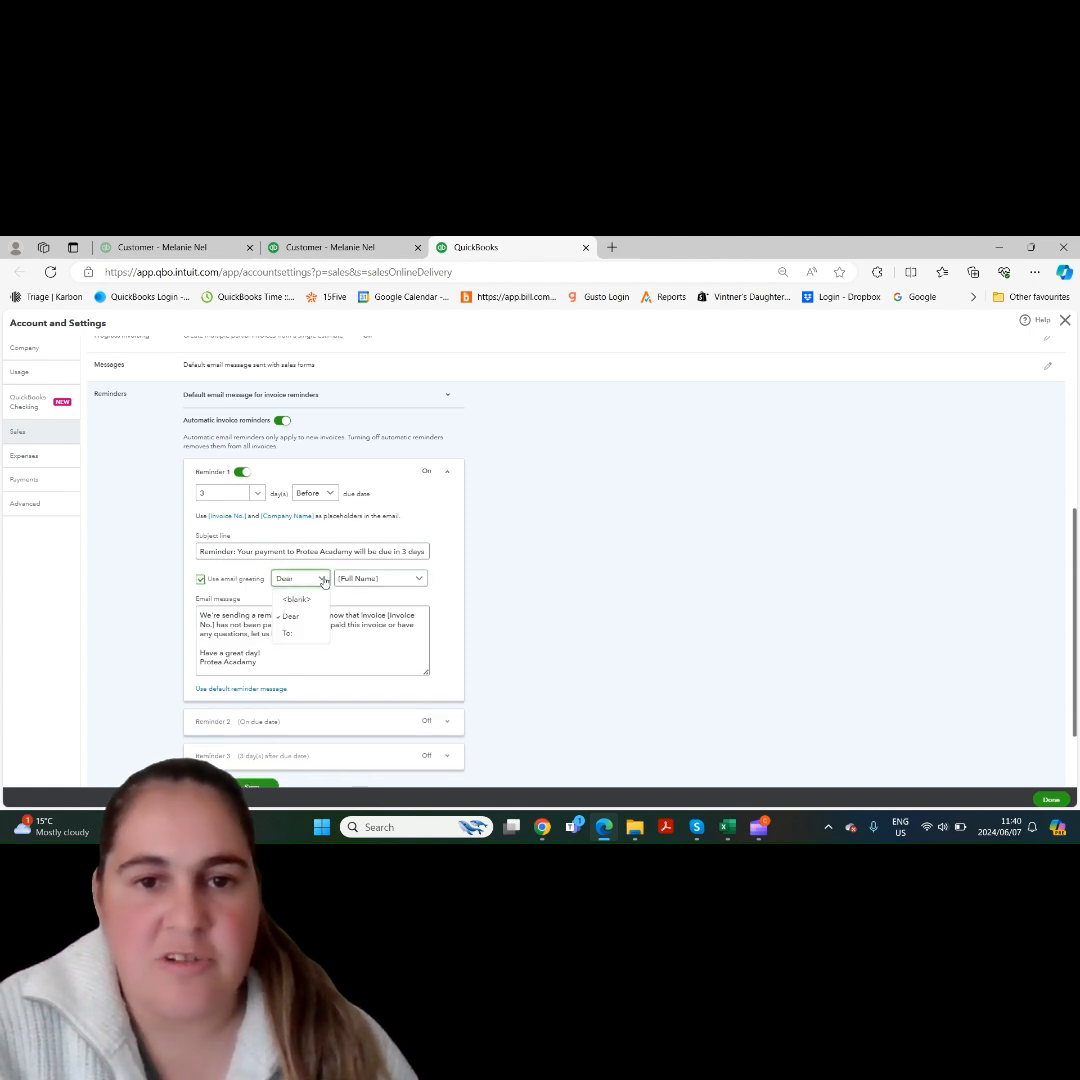
pyautogui.click(295, 633)
pyautogui.click(410, 576)
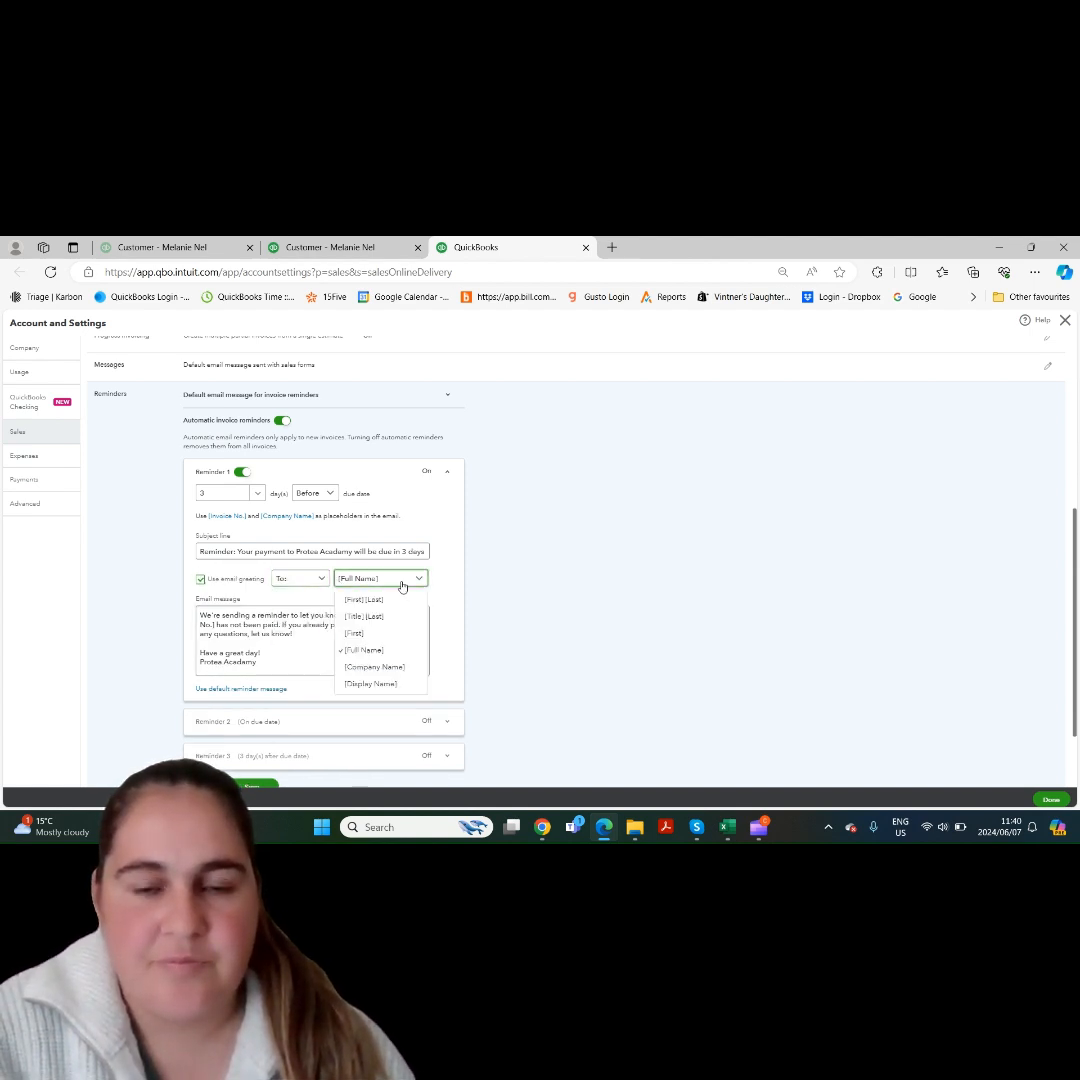
pyautogui.click(392, 668)
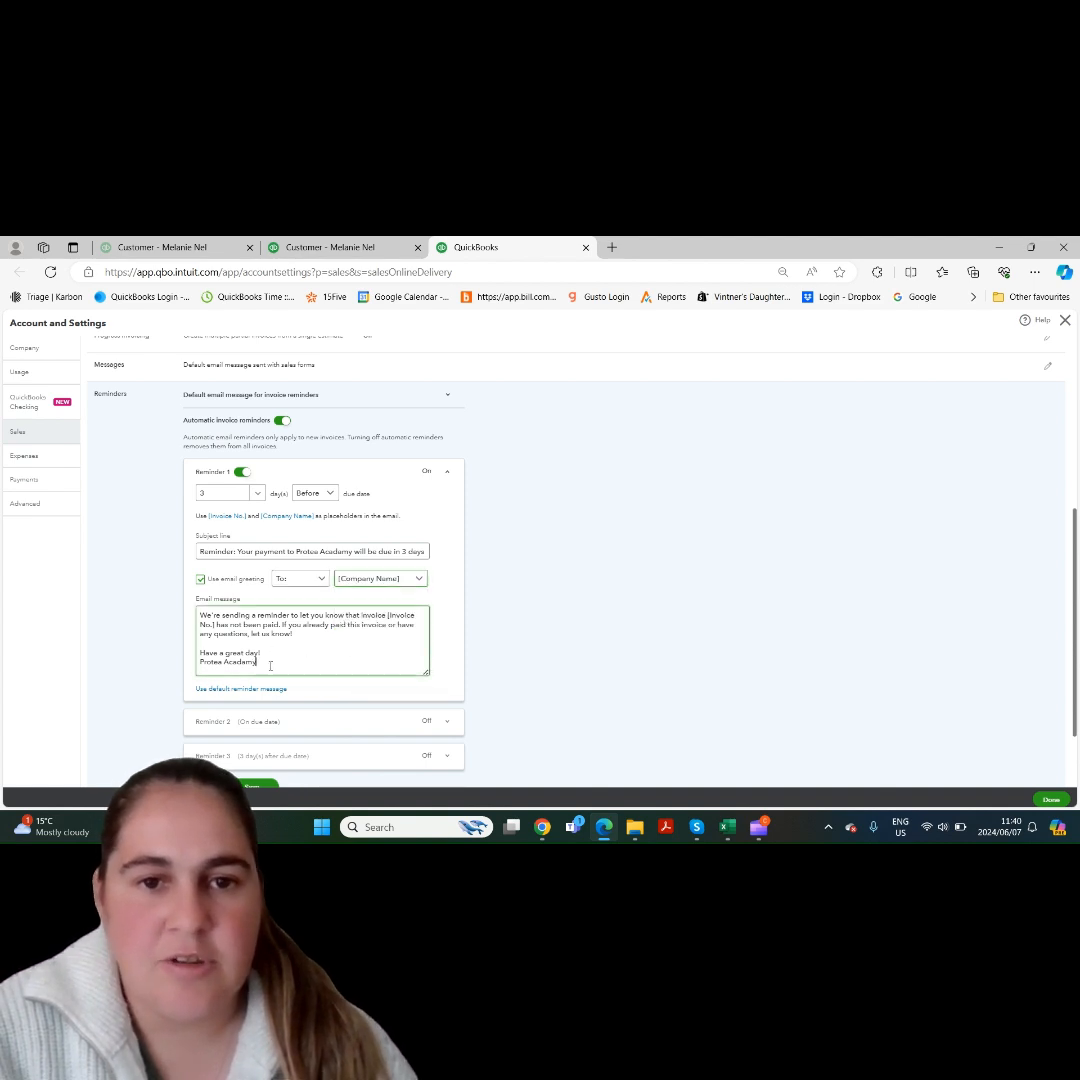
# - Review the email message of Reminder 1, and switch that reminder off and collapse it
pyautogui.moveTo(262, 662); pyautogui.dragTo(197, 611)
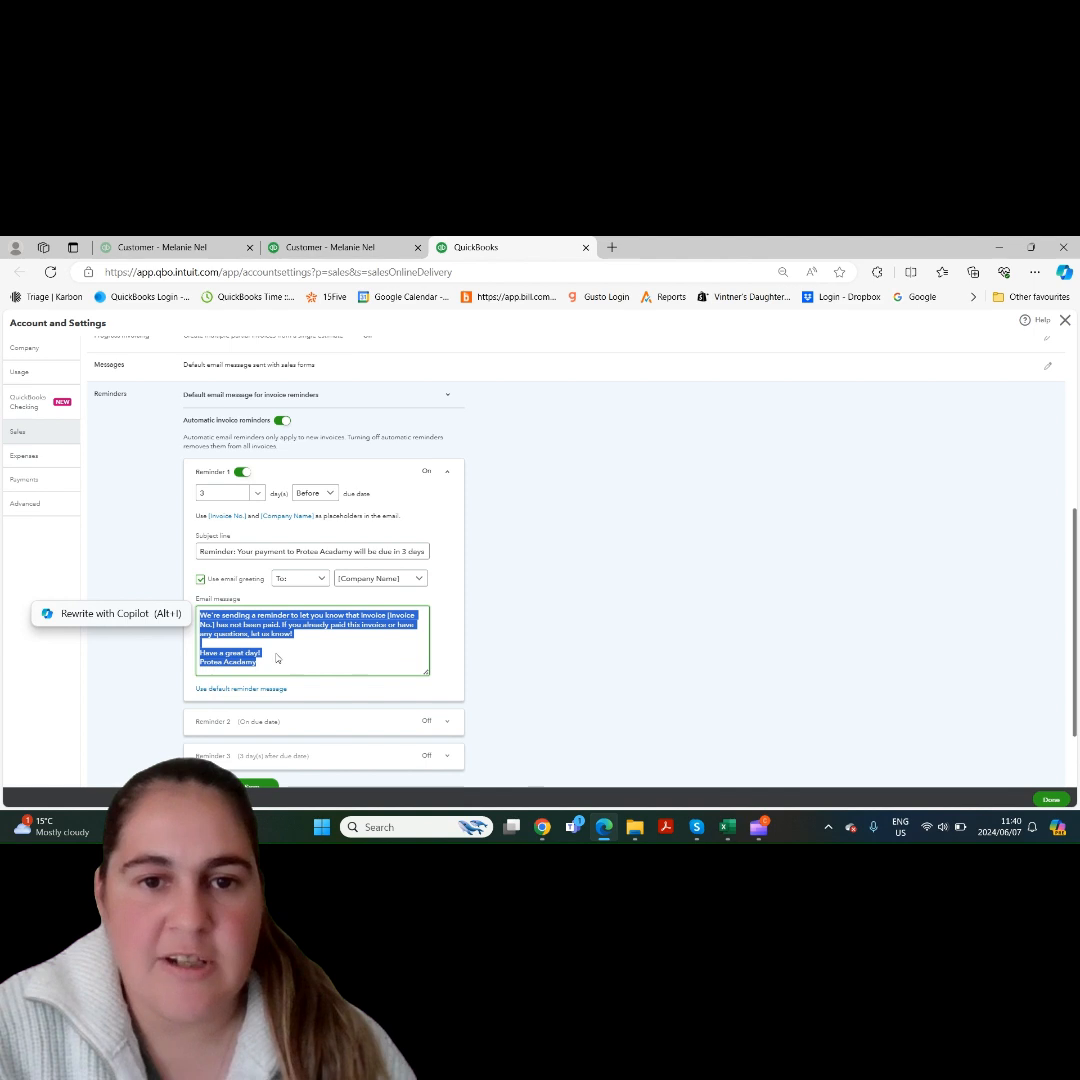
pyautogui.click(366, 655)
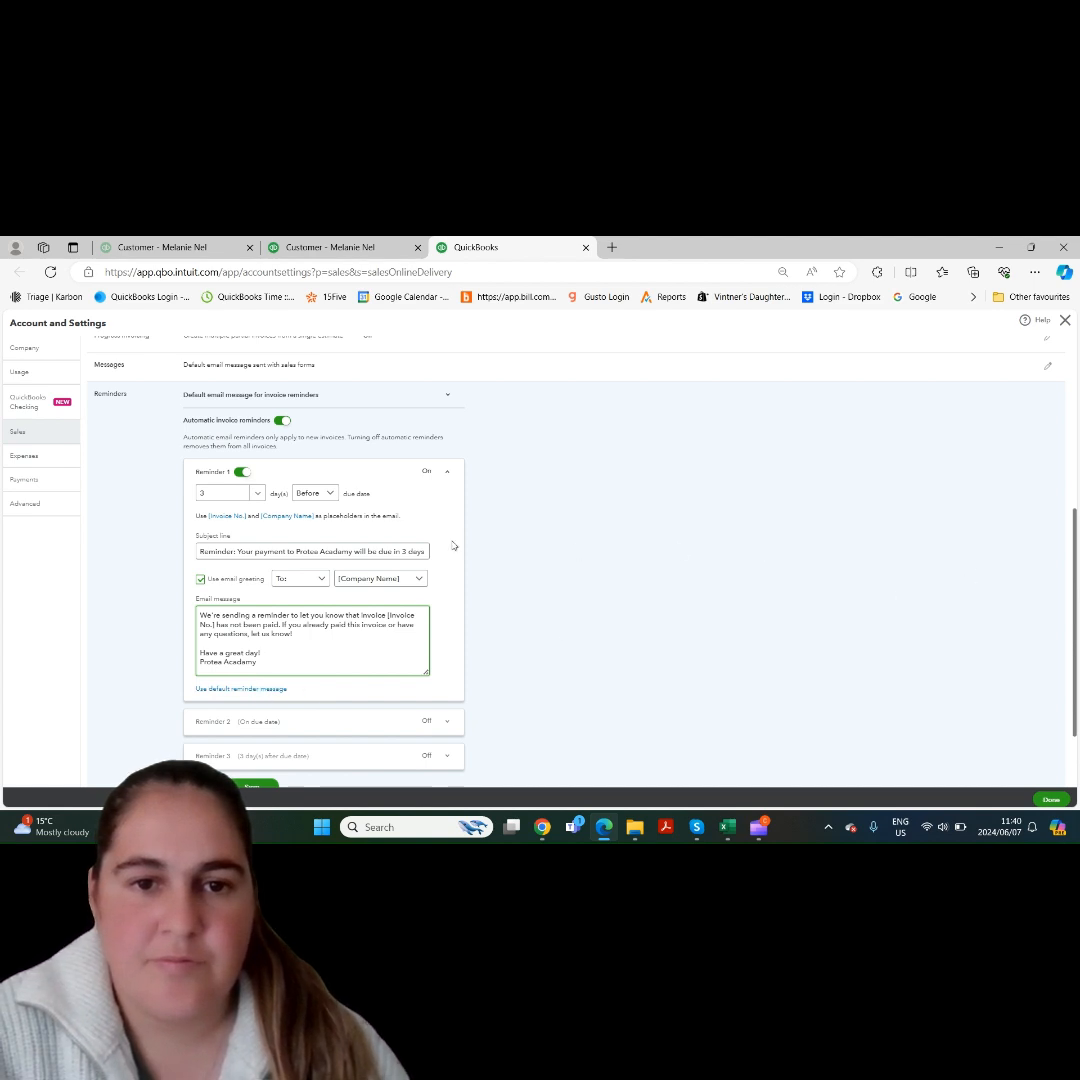
pyautogui.click(240, 474)
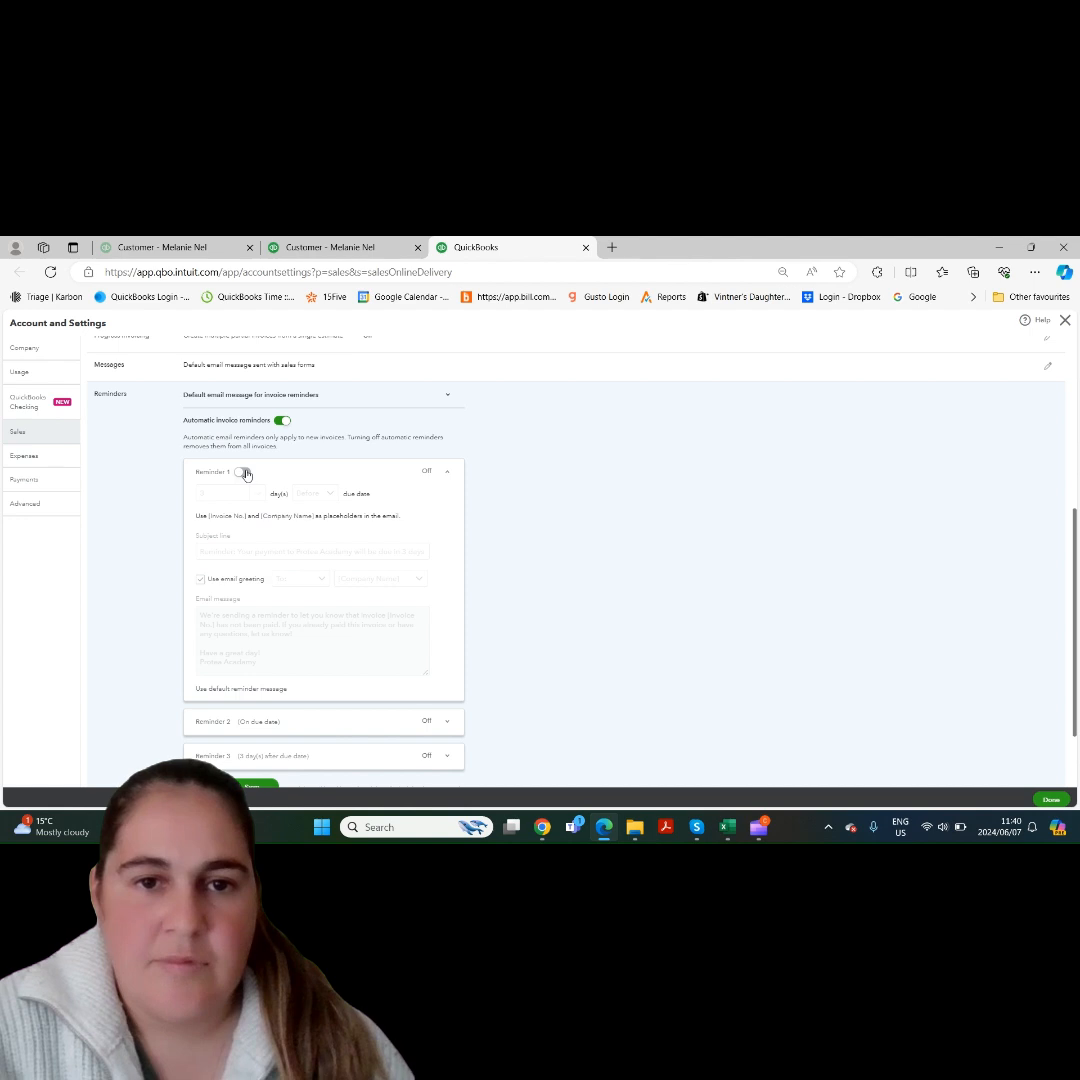
pyautogui.click(443, 474)
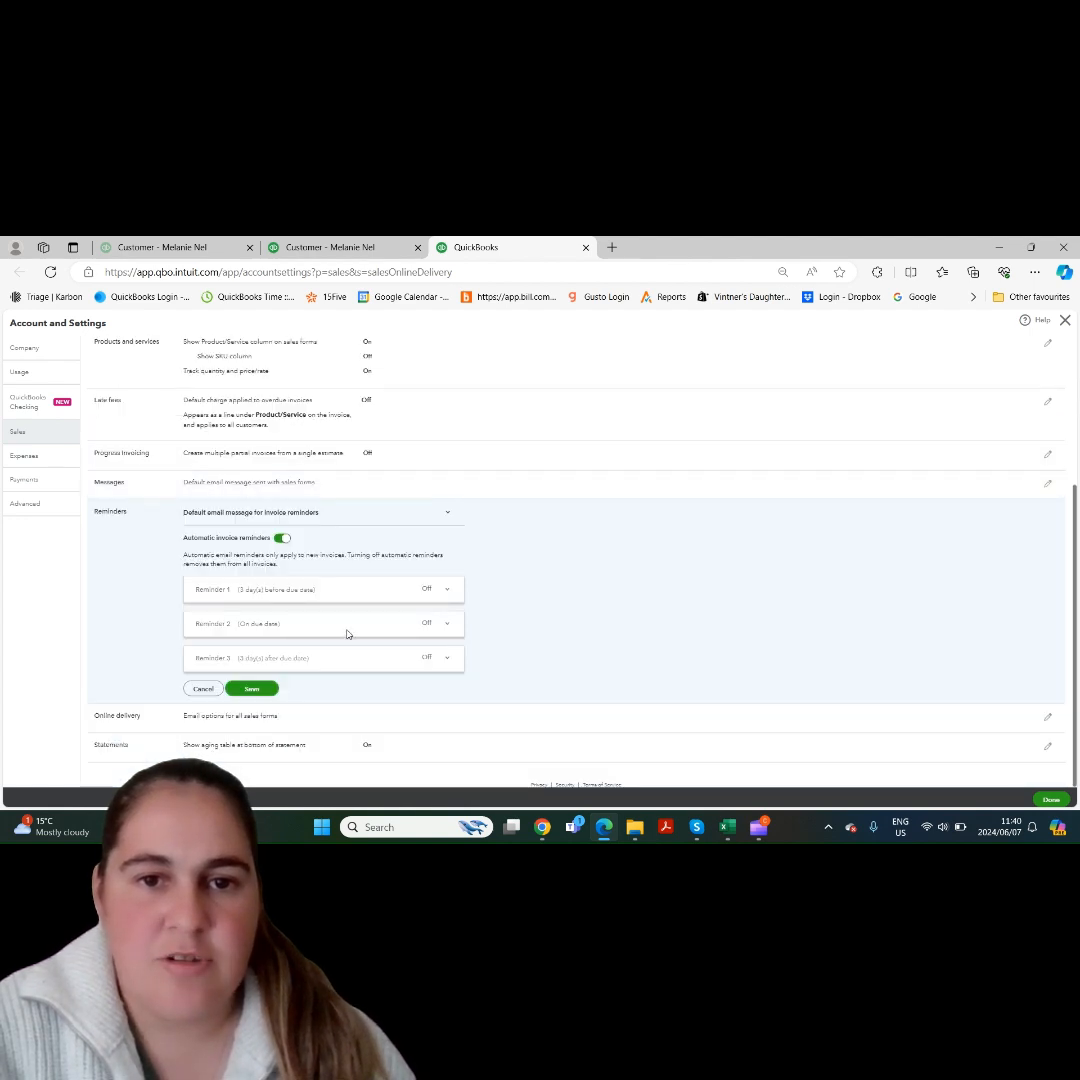
# - Turn on Reminder 2 and set its timing to 7 days before the due date
pyautogui.click(430, 626)
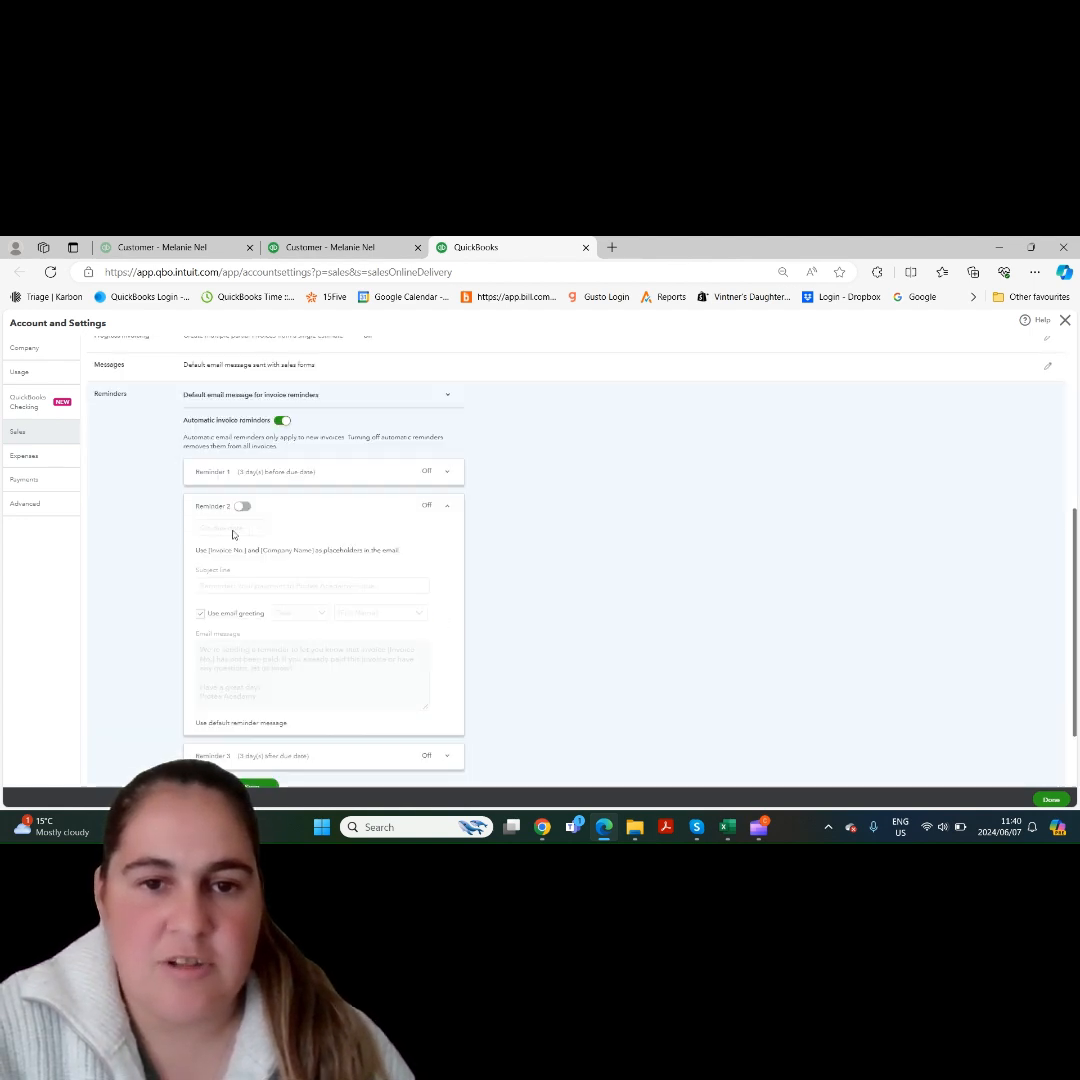
pyautogui.click(241, 507)
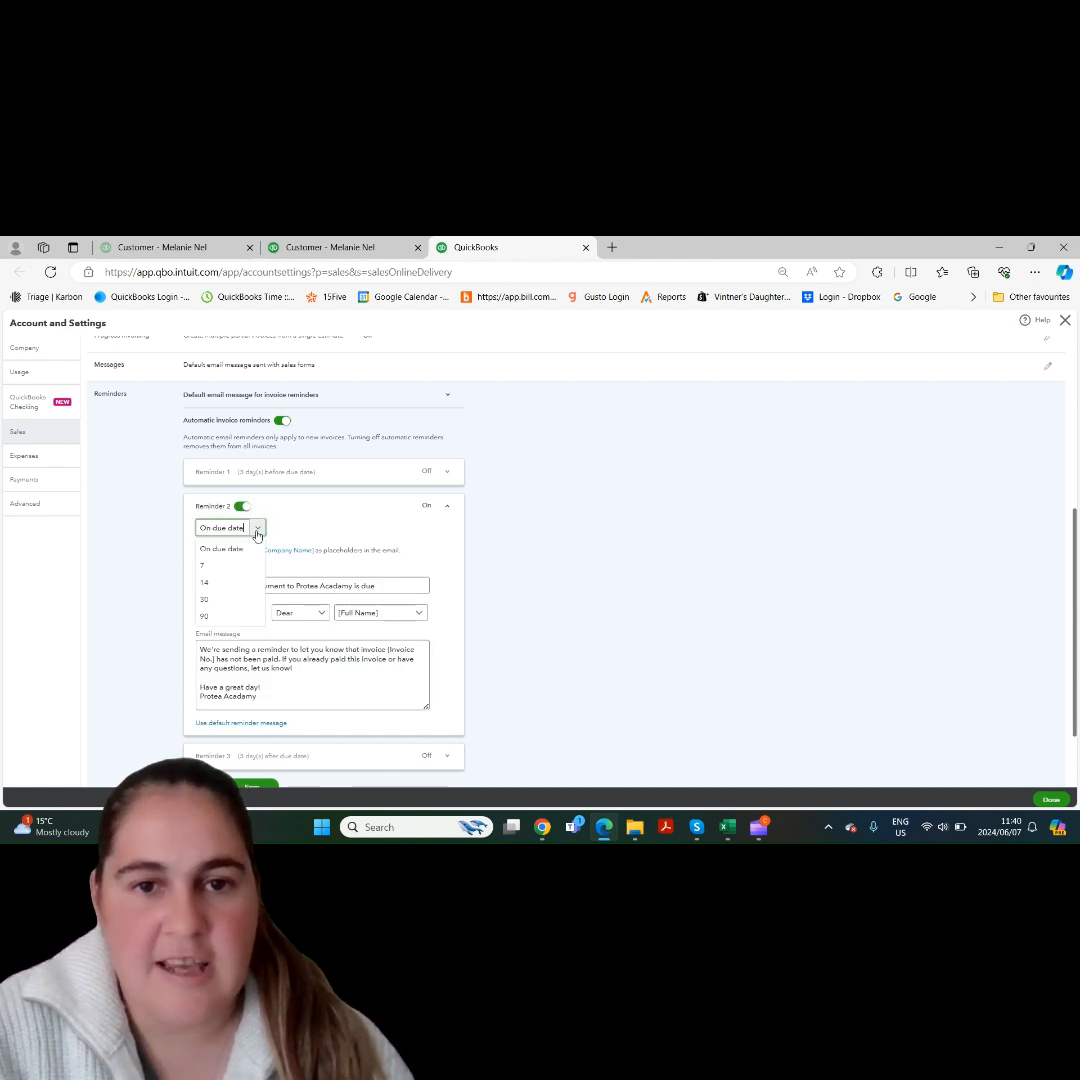
pyautogui.click(255, 528)
pyautogui.click(253, 527)
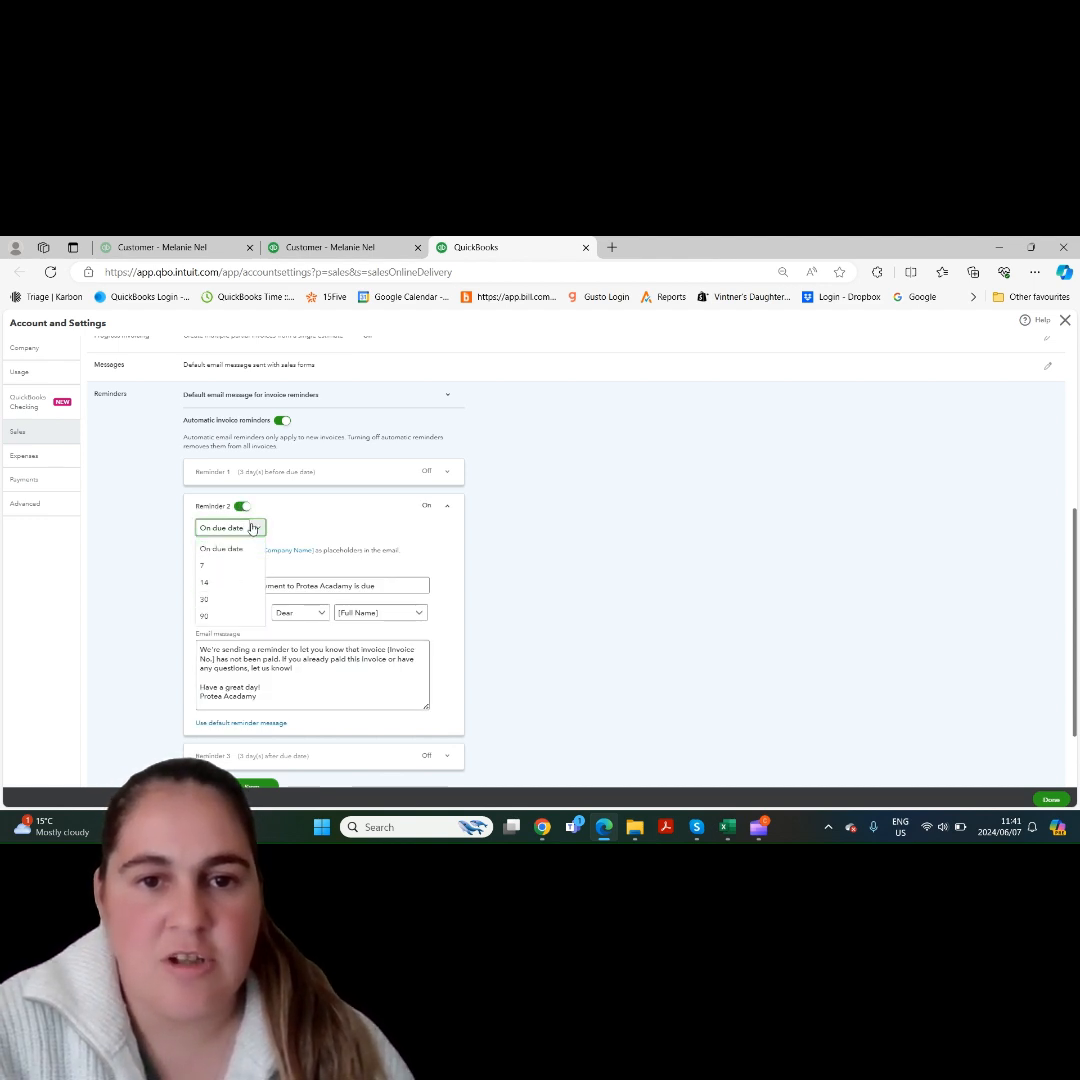
pyautogui.click(253, 527)
pyautogui.click(225, 570)
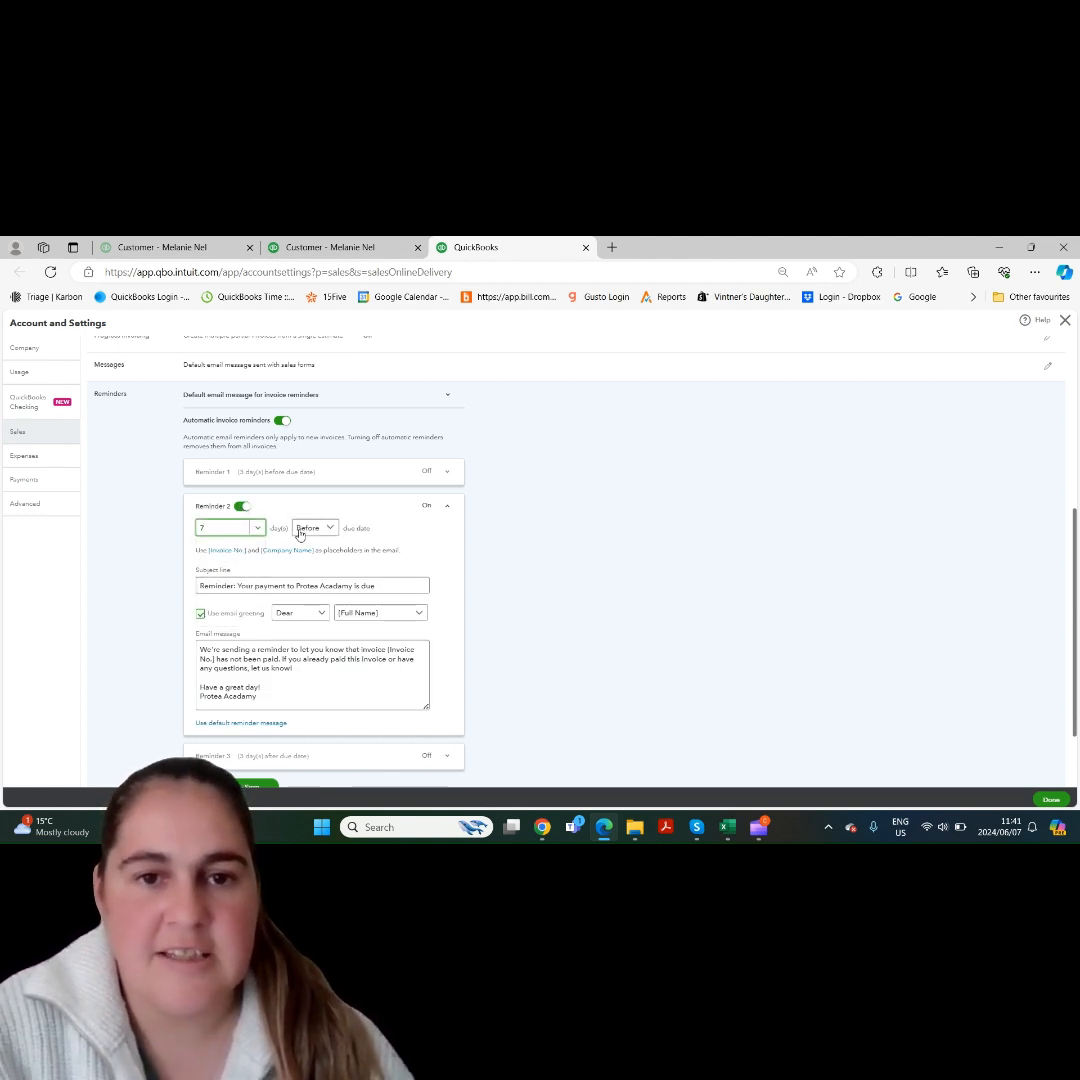
# - Set the timing of Reminder 2 to On due date, and save the reminder settings
pyautogui.click(257, 528)
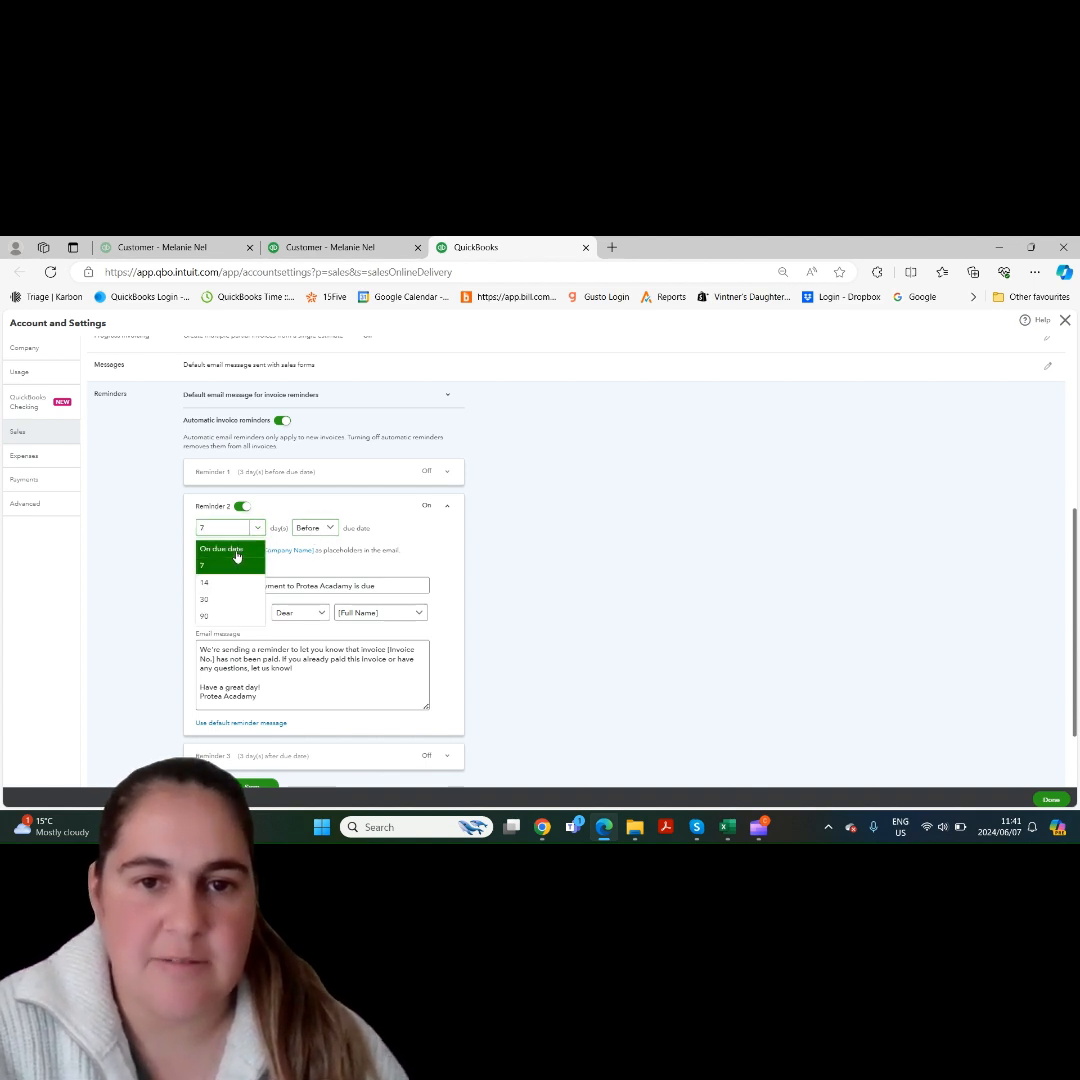
pyautogui.click(234, 556)
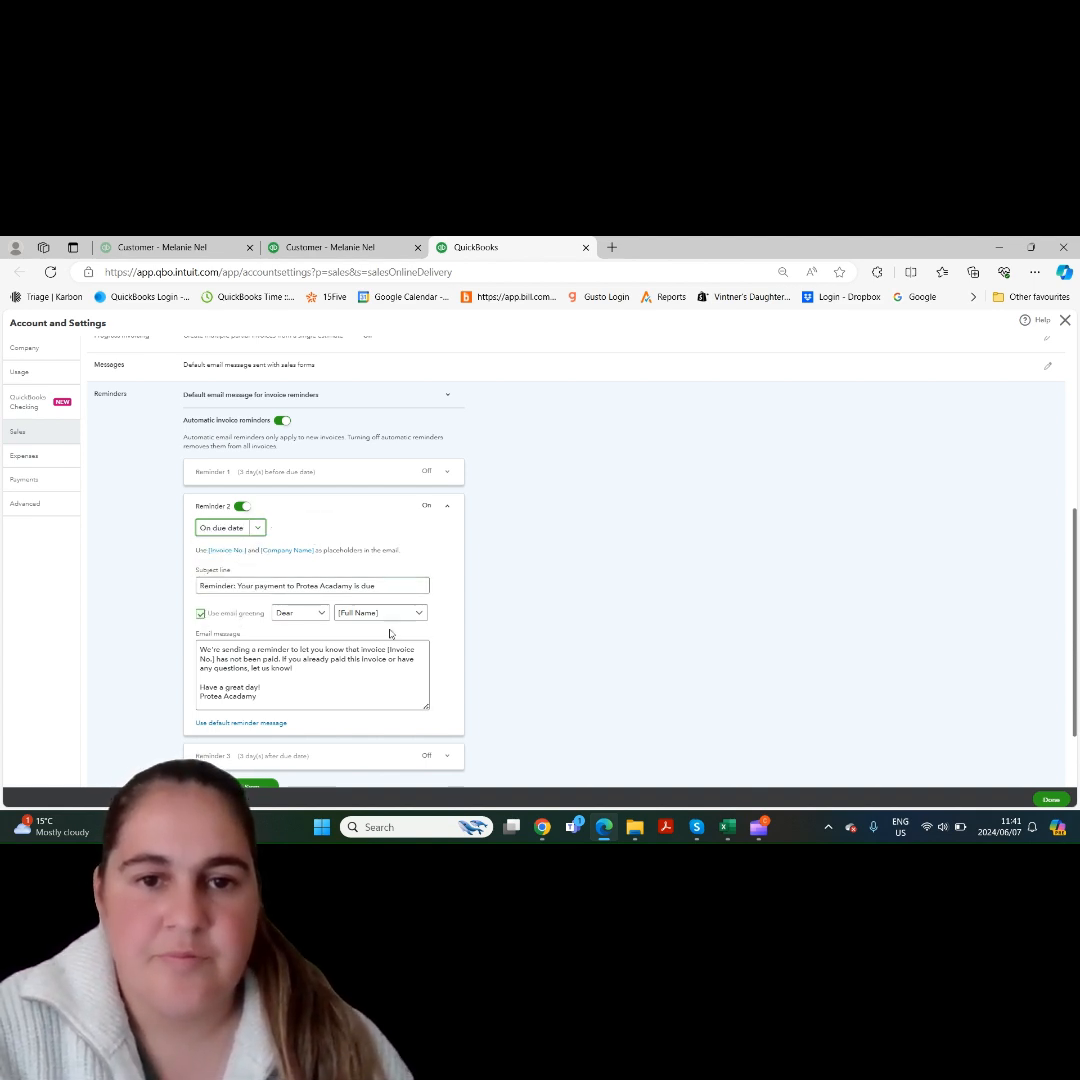
pyautogui.click(424, 507)
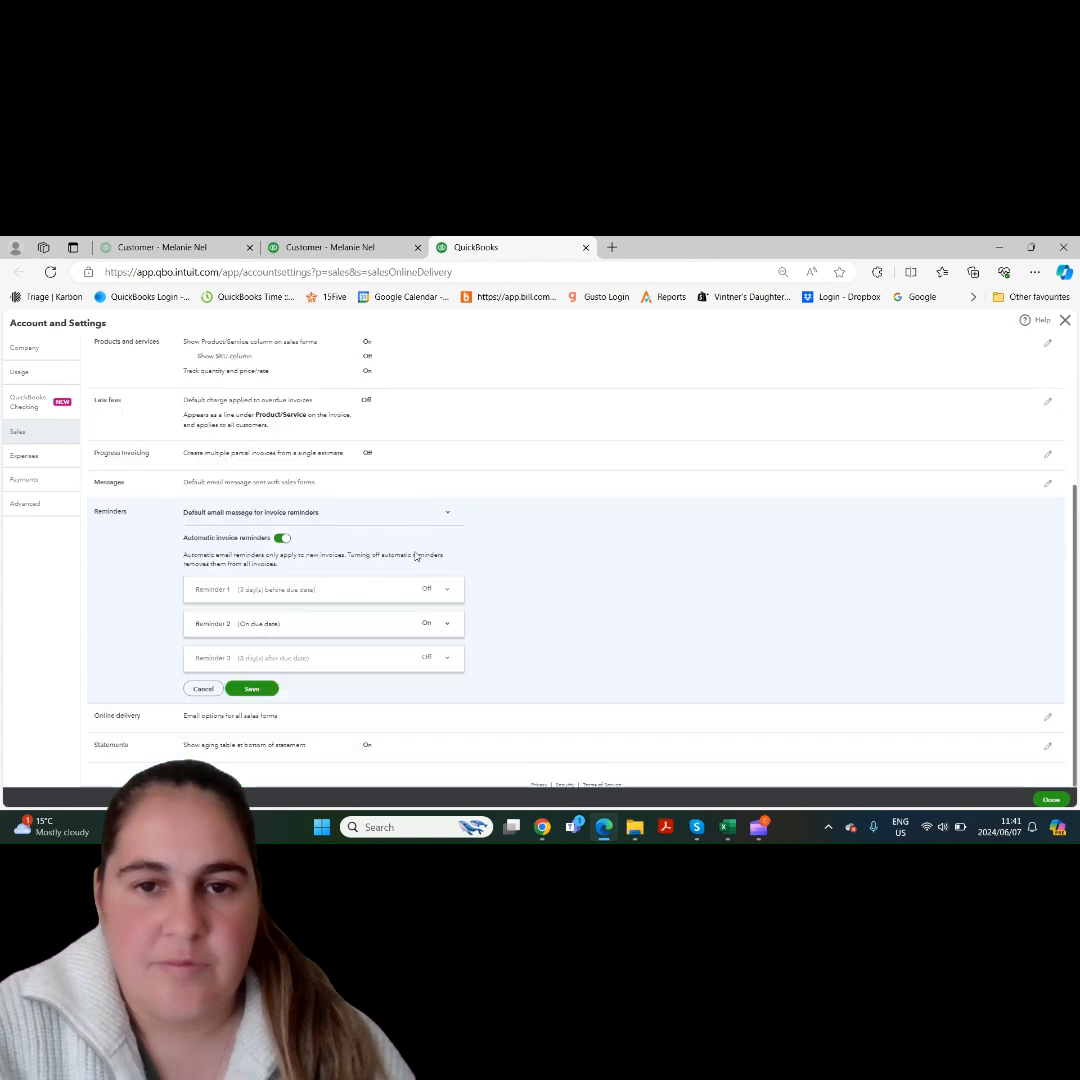
pyautogui.click(262, 688)
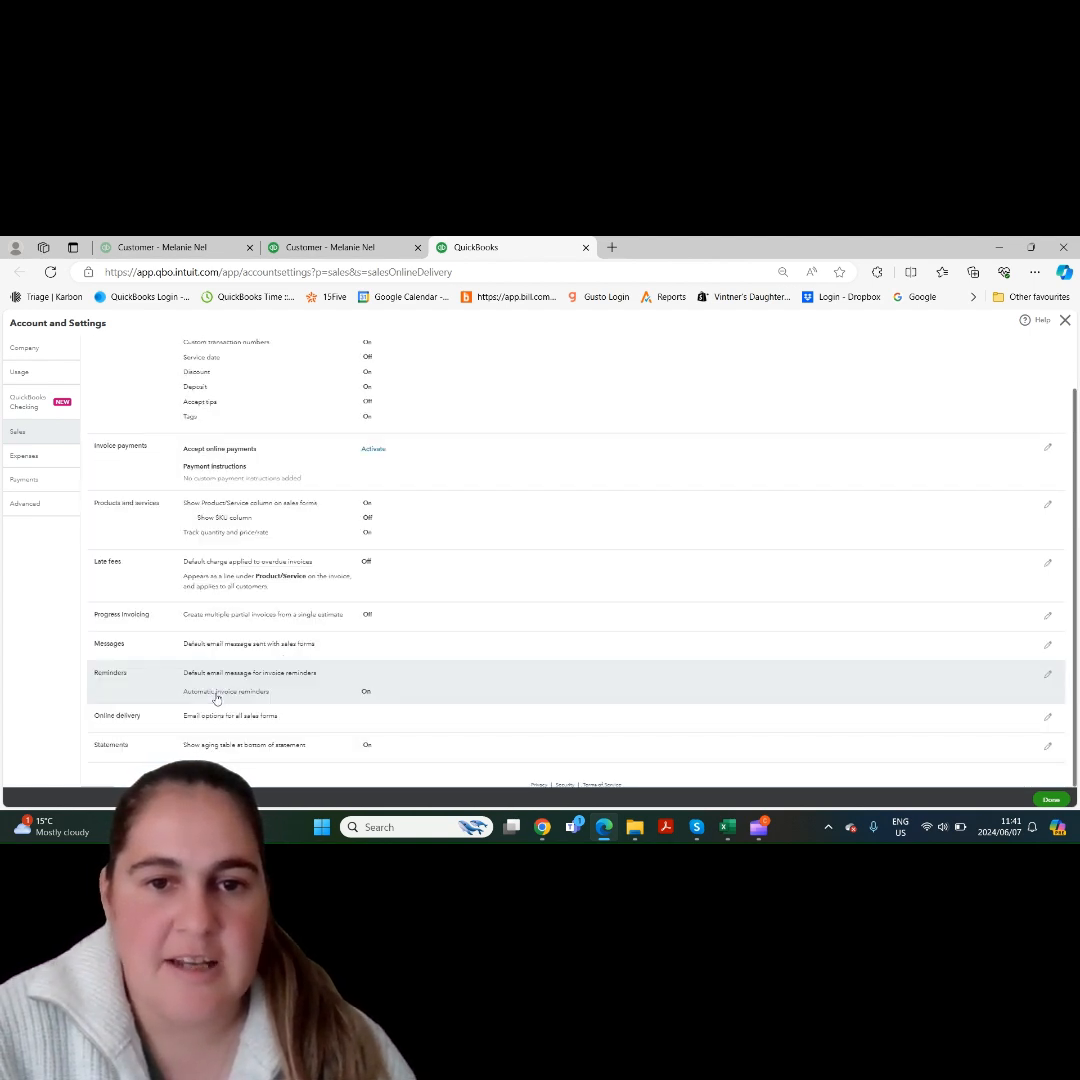
# - Close the settings and the reminder email without sending, and open the shareable invoice link for the customer's invoice
pyautogui.click(585, 247)
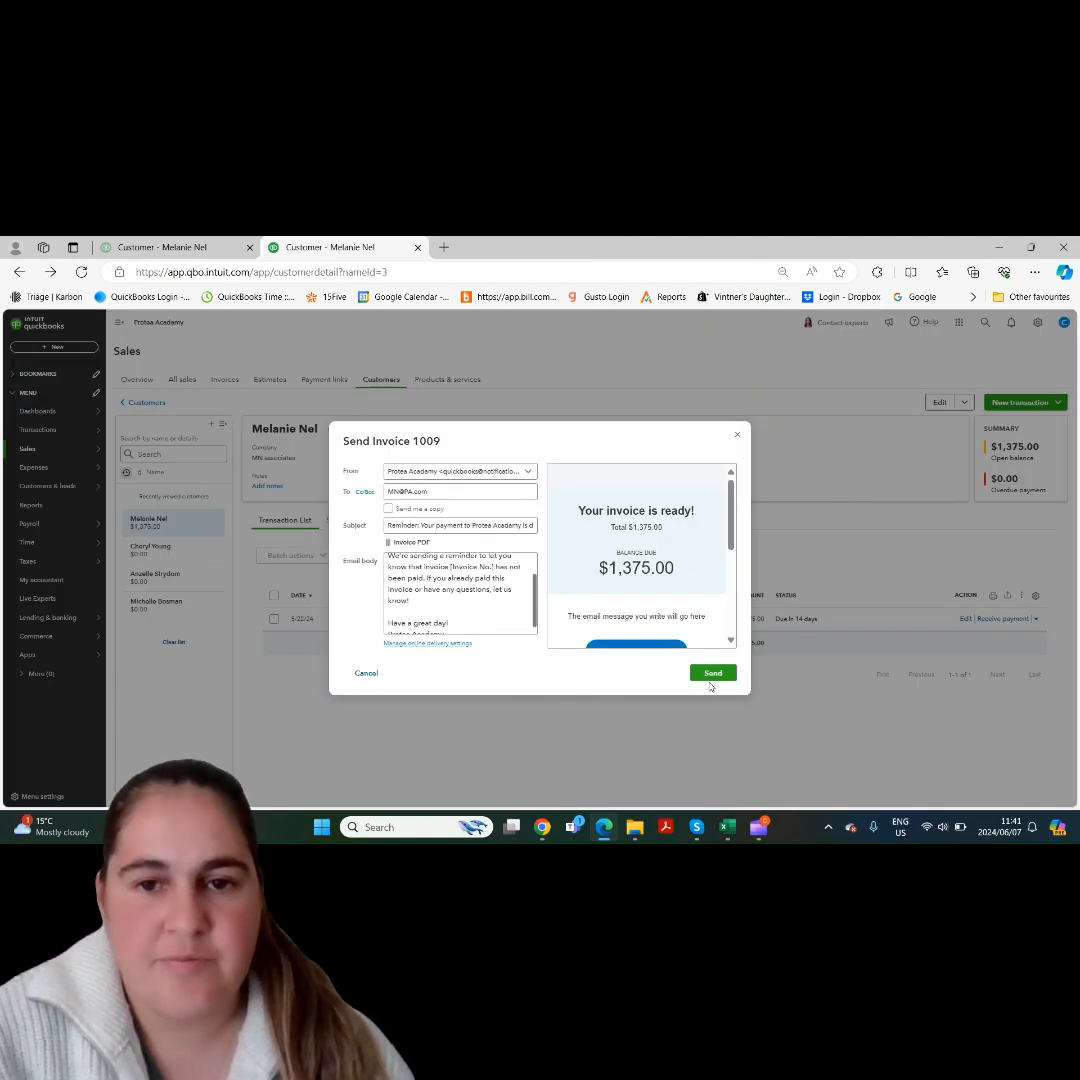
pyautogui.click(738, 437)
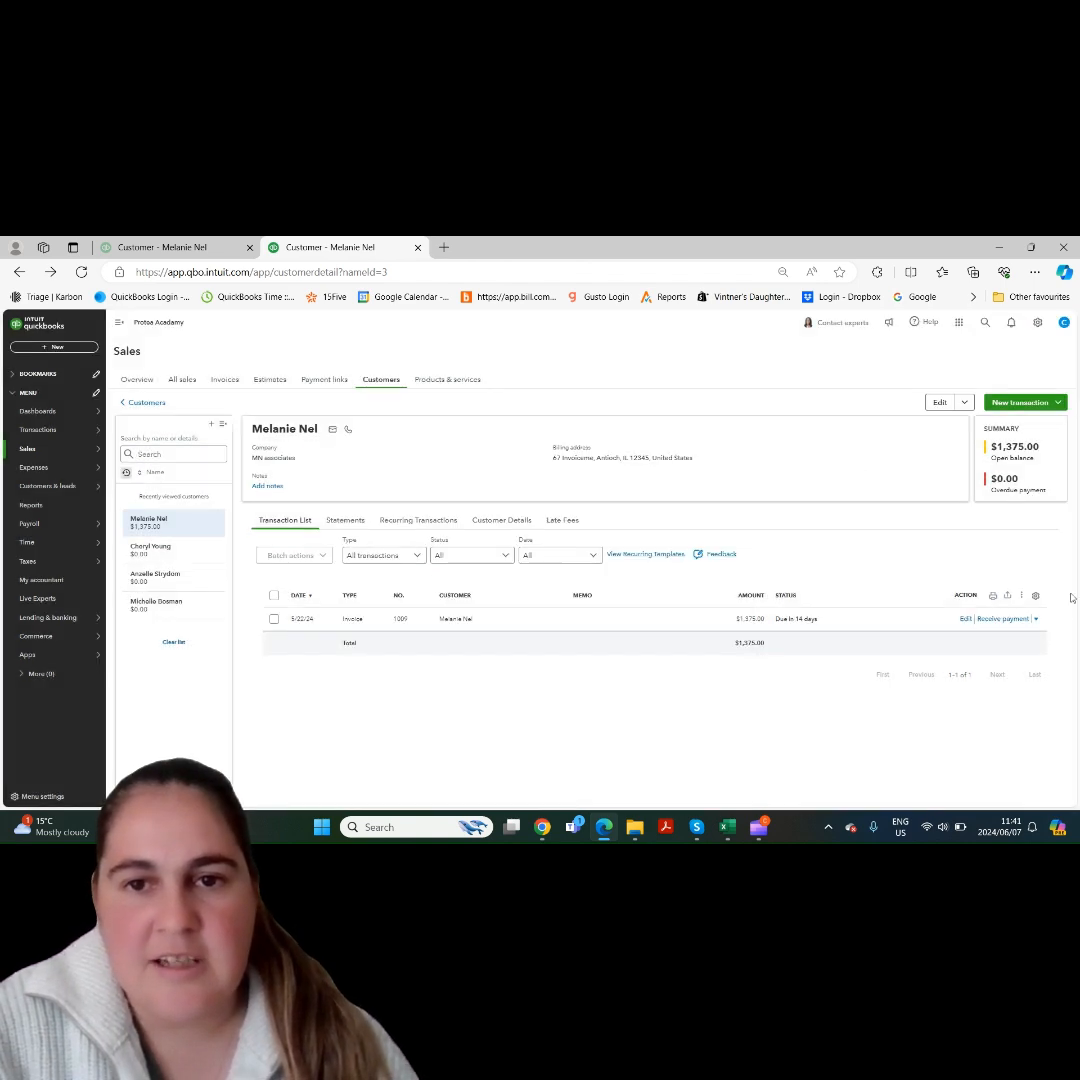
pyautogui.click(1036, 619)
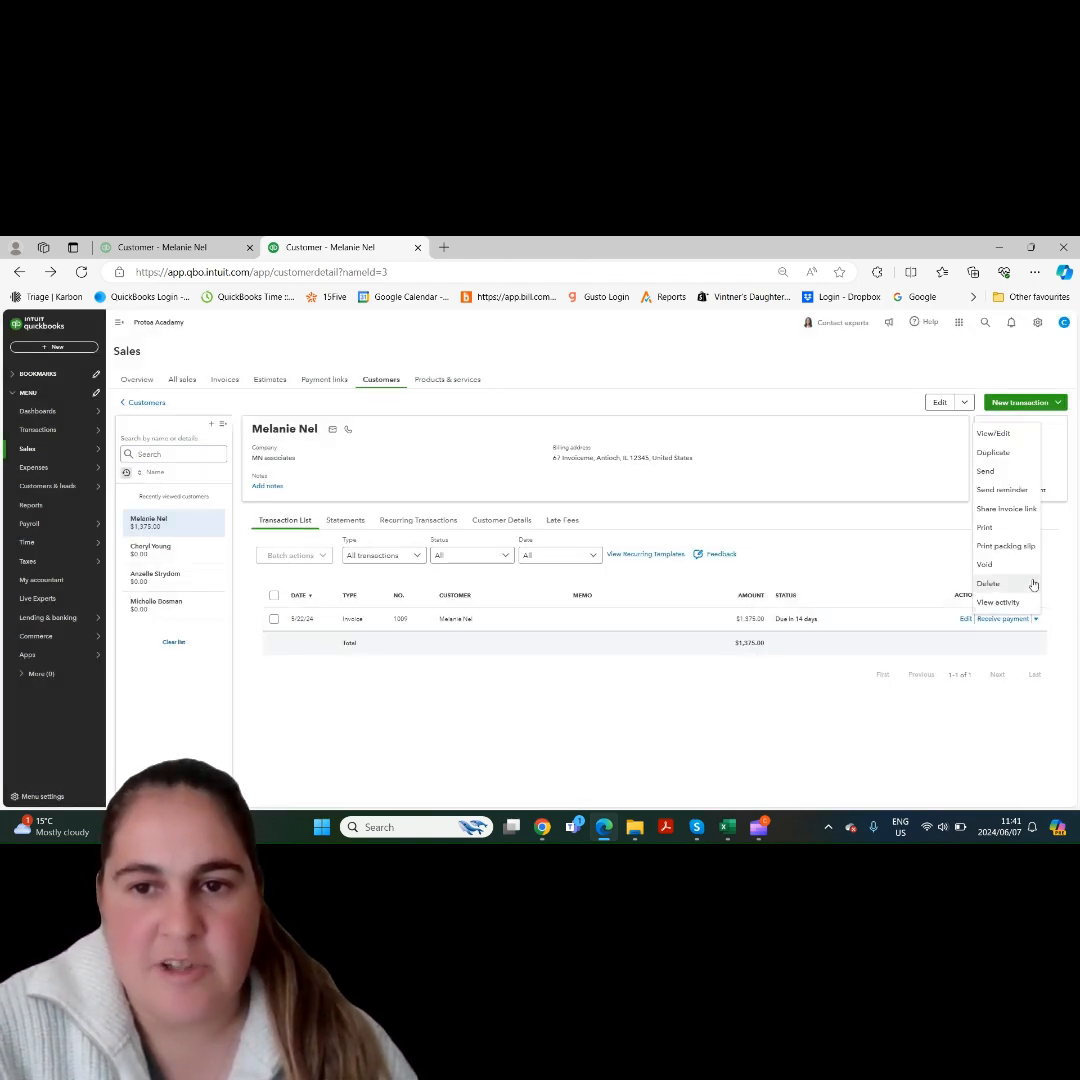
pyautogui.click(1007, 510)
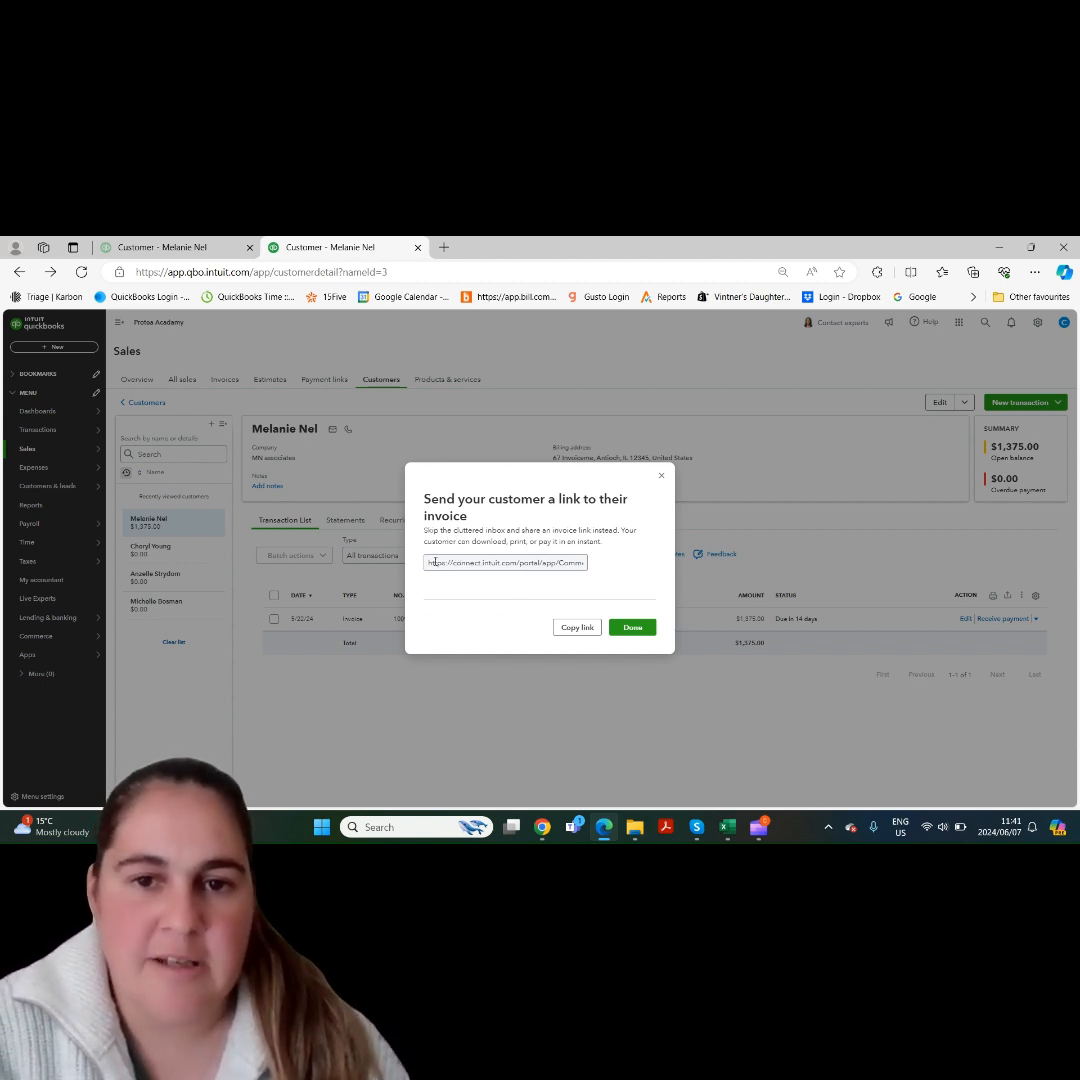
# - Copy the customer's invoice link and open it in a new browser tab
pyautogui.click(581, 630)
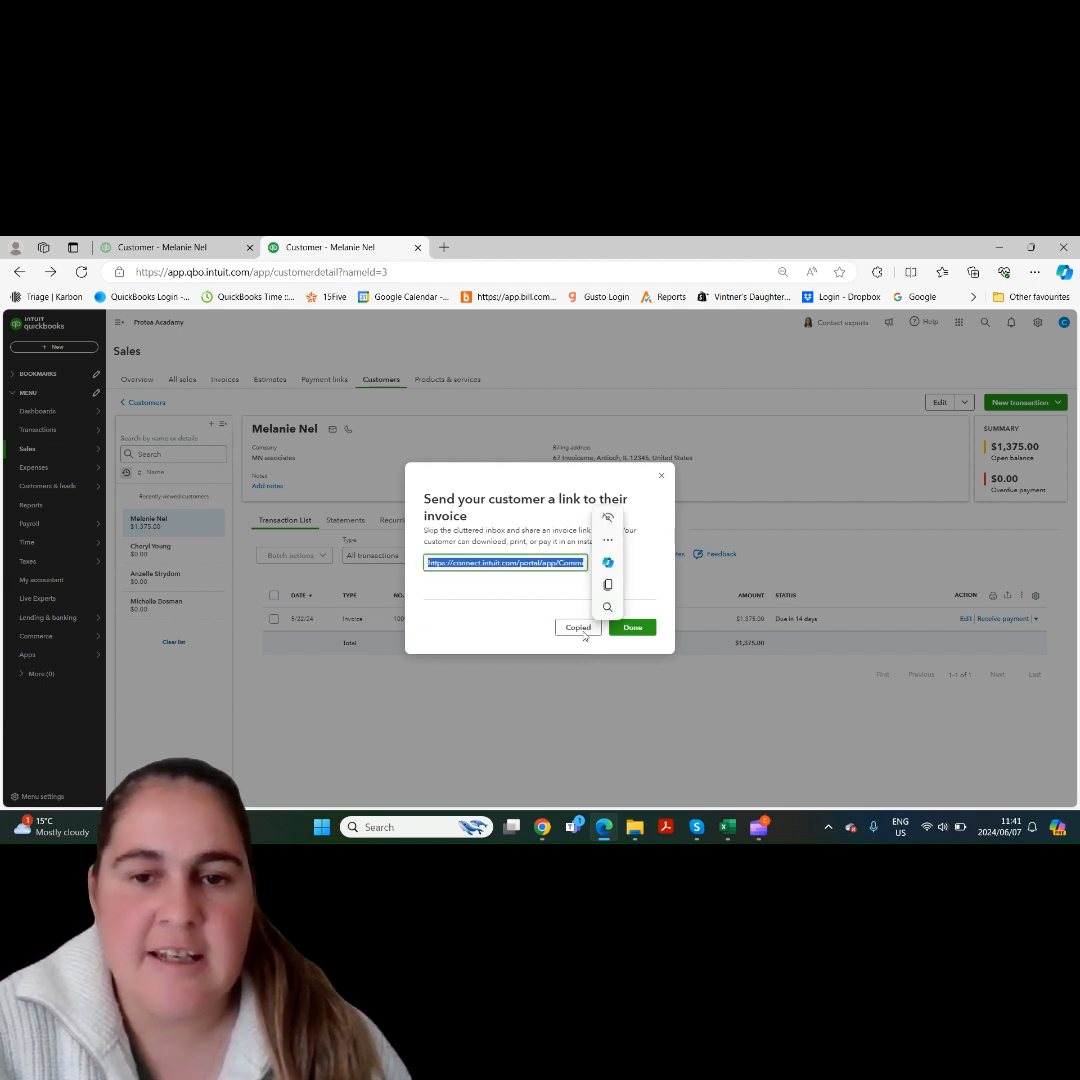
pyautogui.click(583, 646)
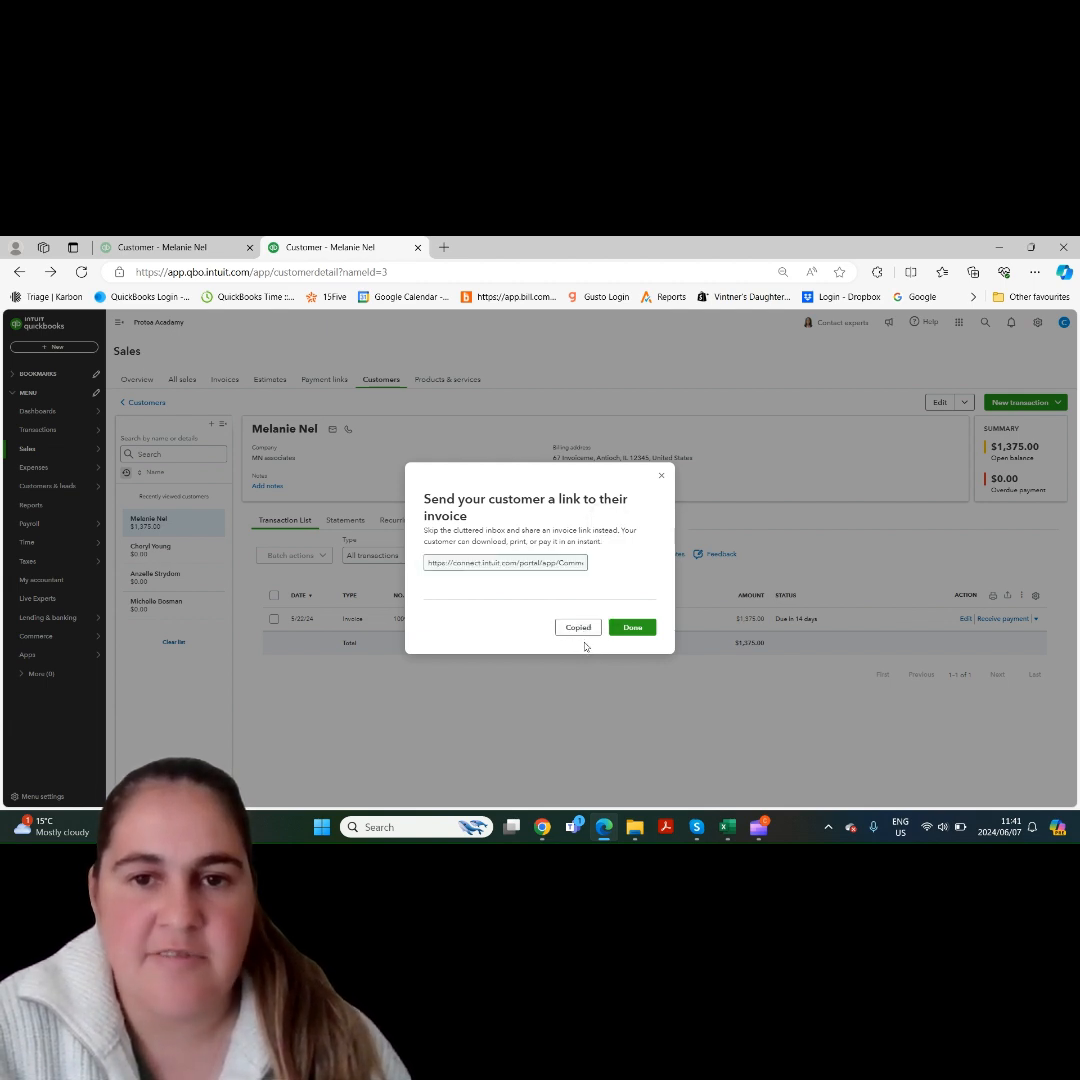
pyautogui.click(444, 247)
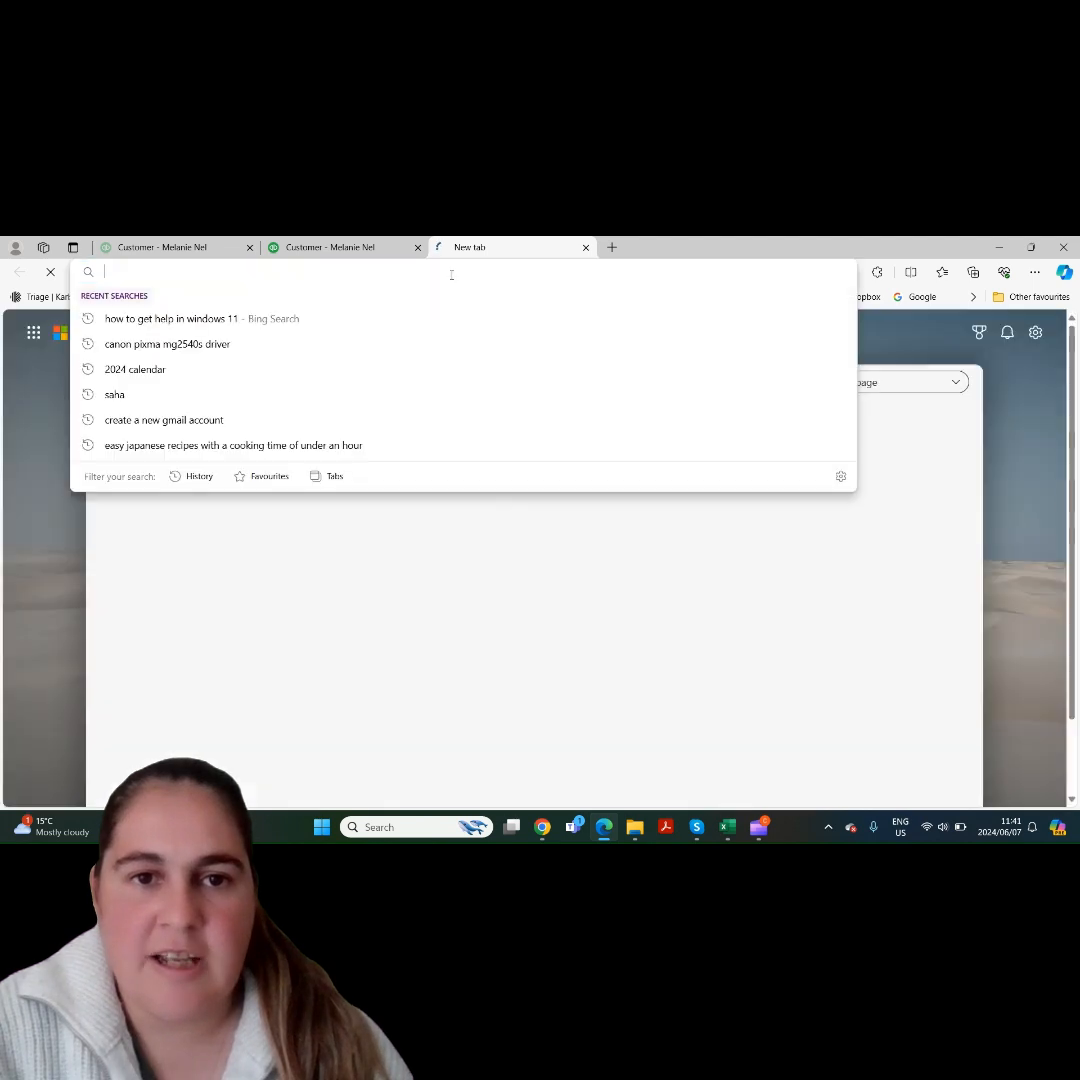
pyautogui.hotkey('ctrl', 'v')
pyautogui.press('Return')
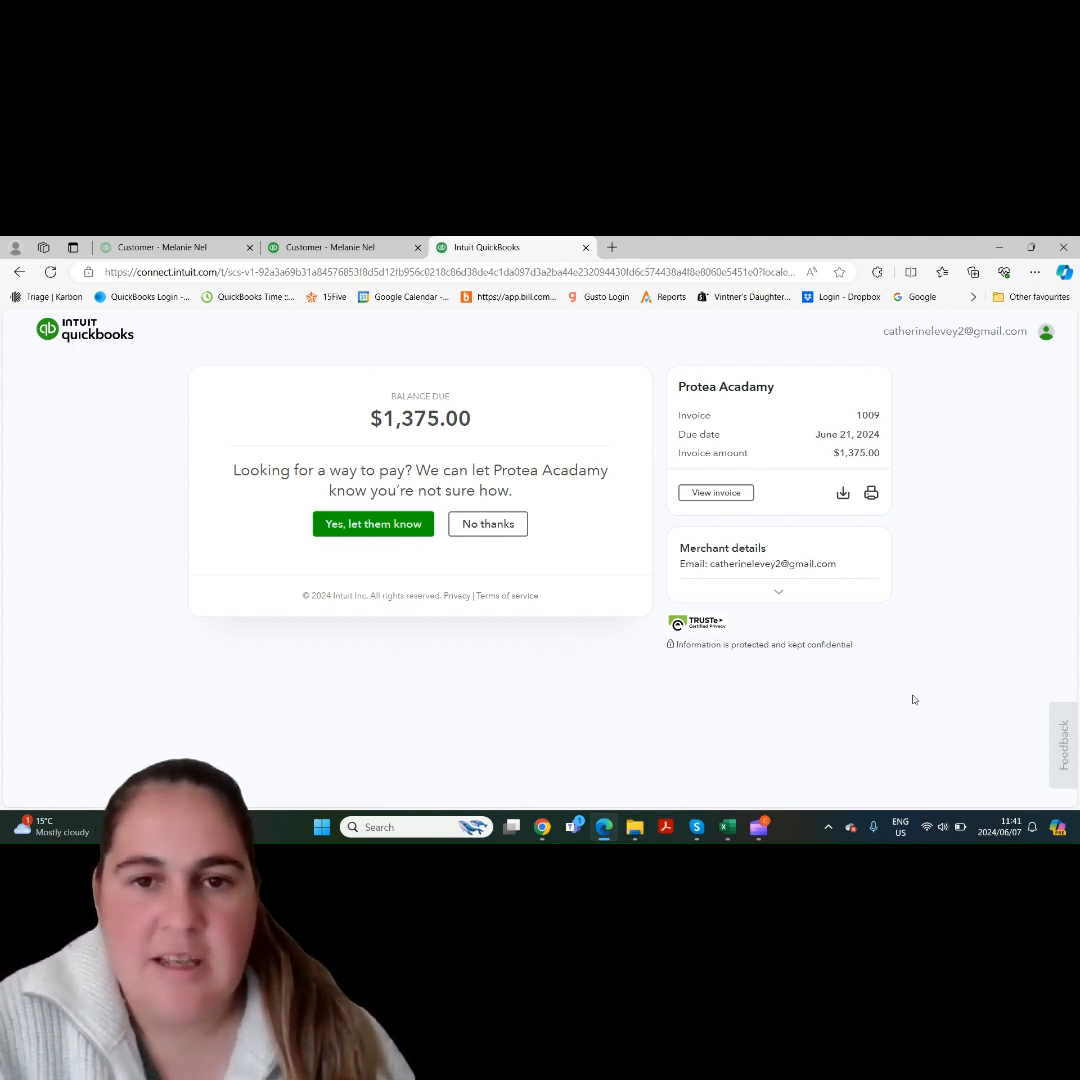
# - Download the invoice as a PDF from the customer payment page, and preview the invoice before closing the preview
pyautogui.click(843, 494)
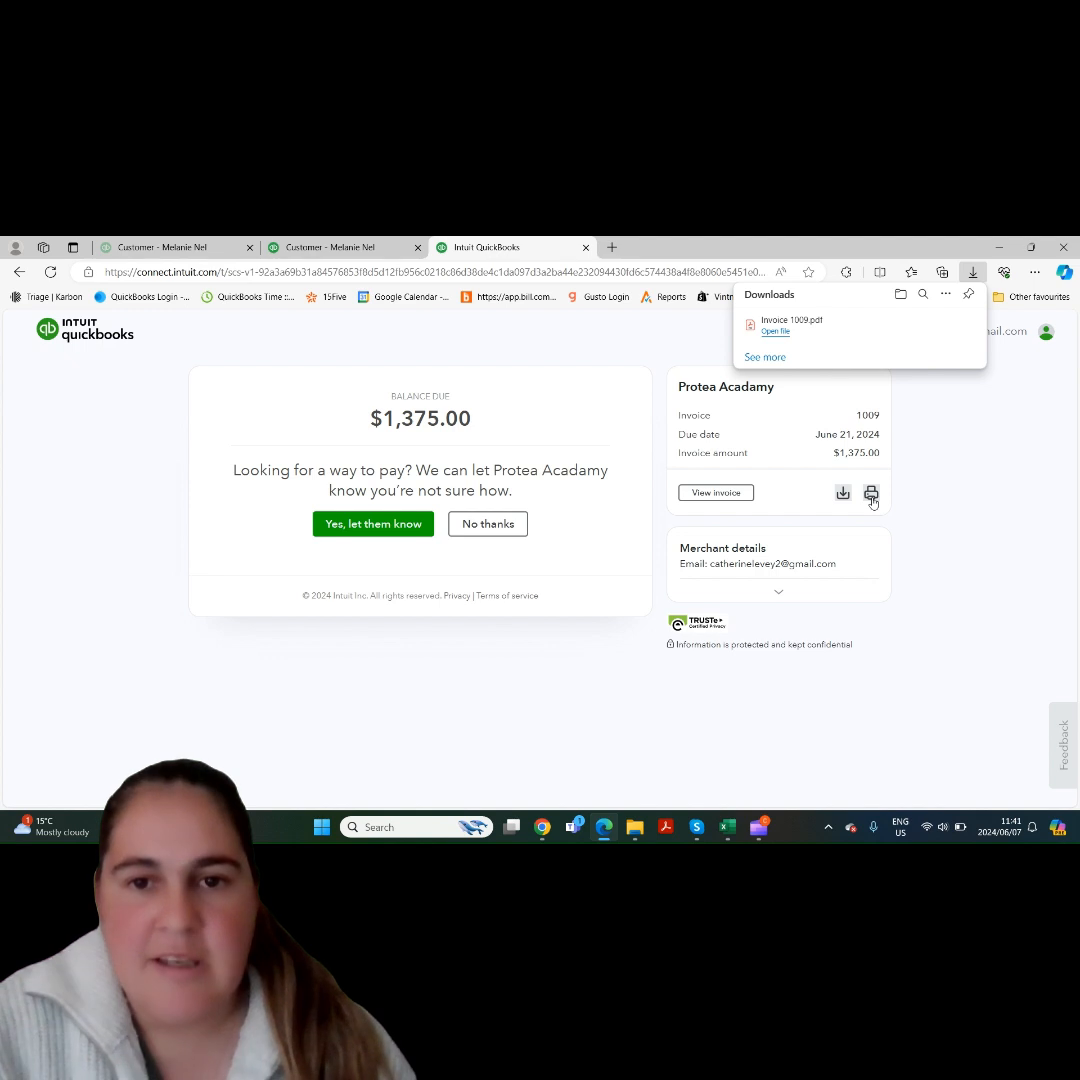
pyautogui.click(740, 492)
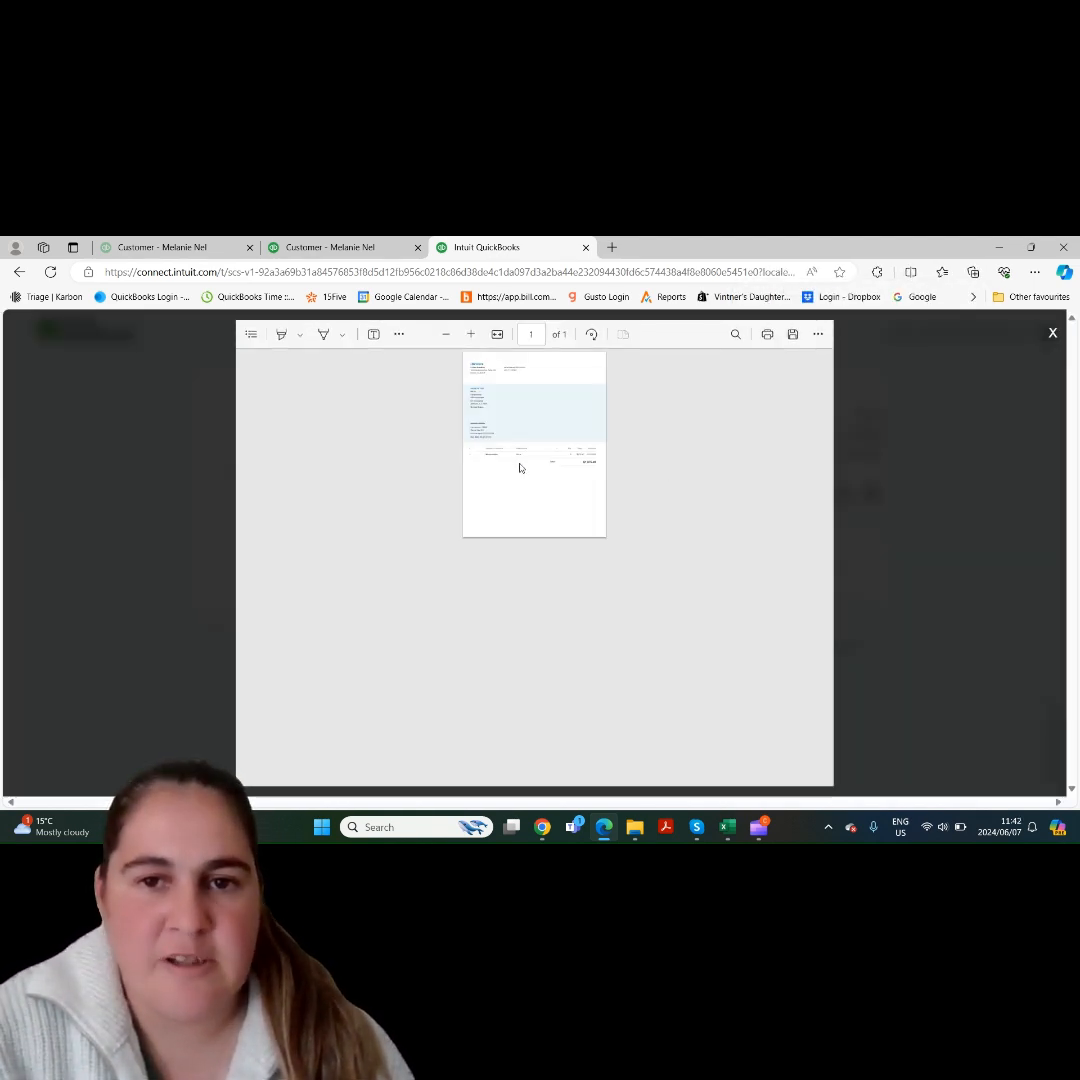
pyautogui.click(1051, 333)
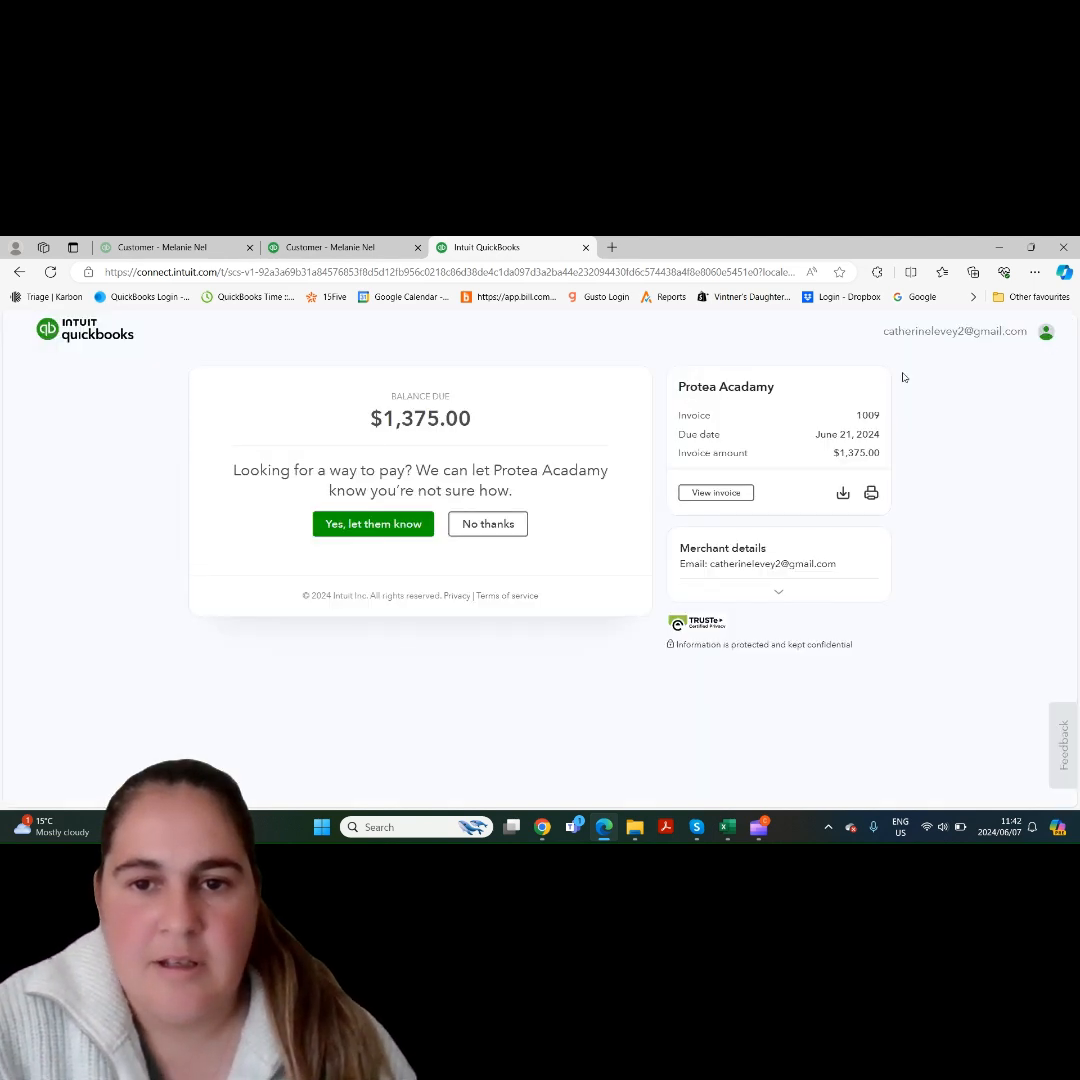
# - Check the expanded merchant details on the payment page, and close that page and the invoice link dialog
pyautogui.click(779, 596)
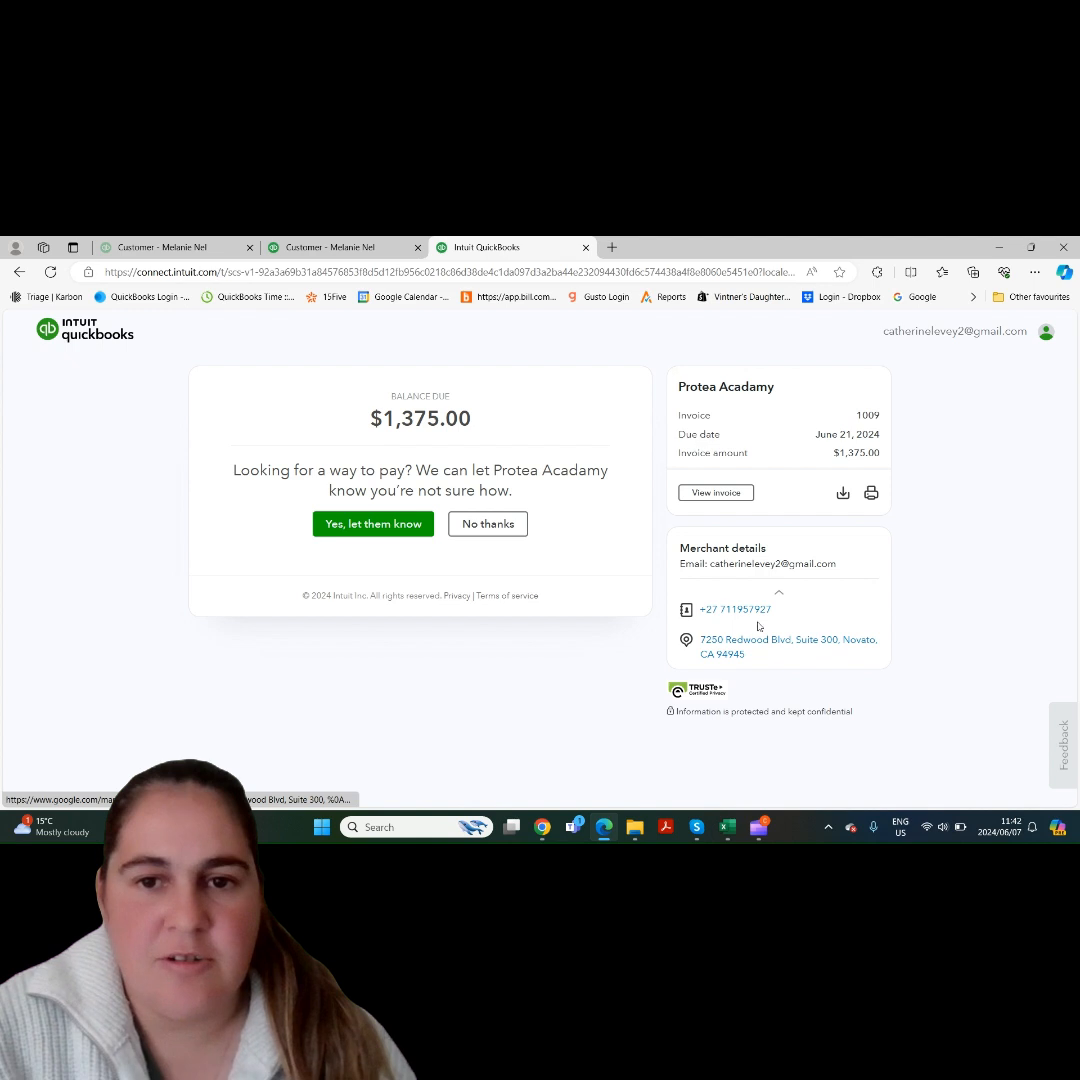
pyautogui.click(779, 596)
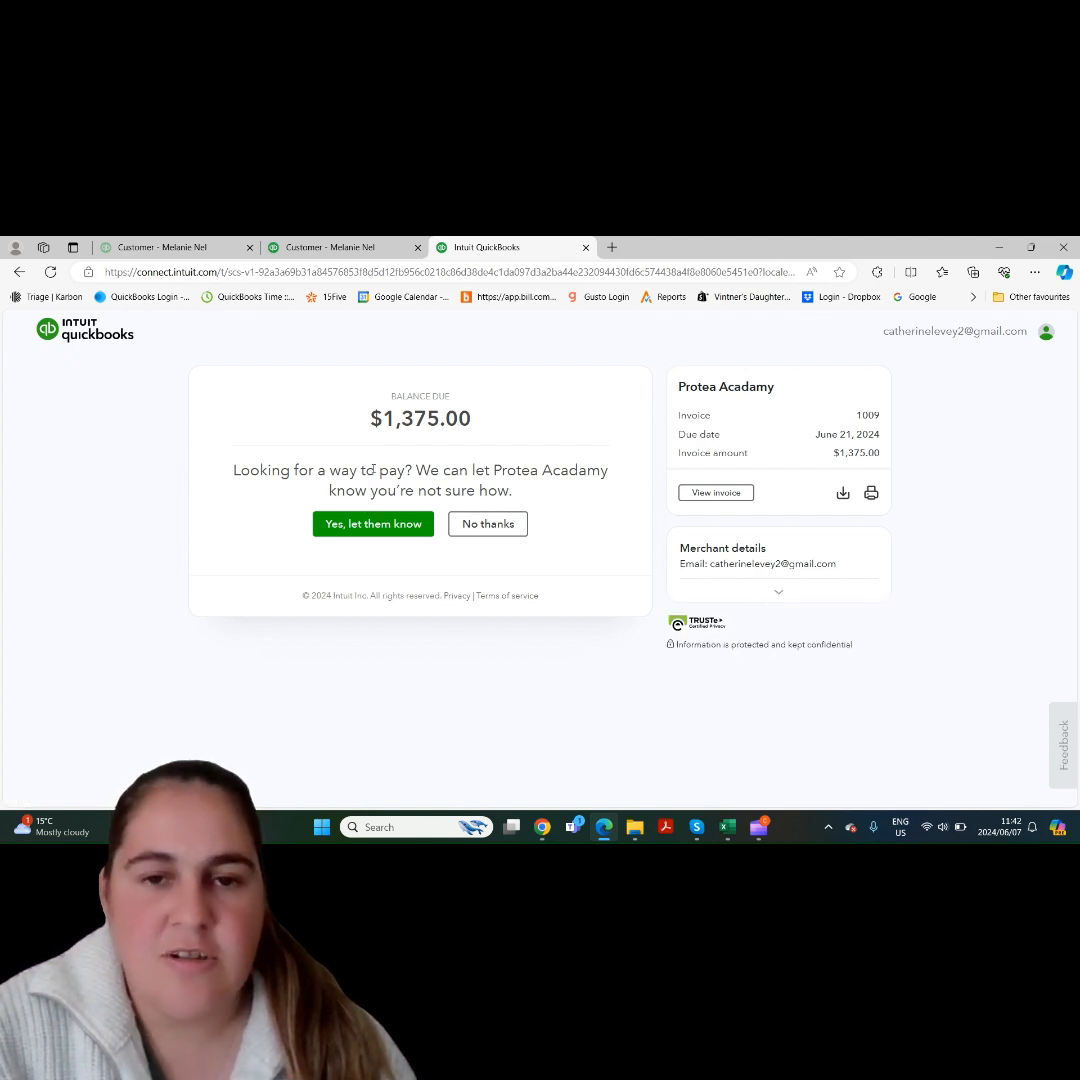
pyautogui.click(586, 248)
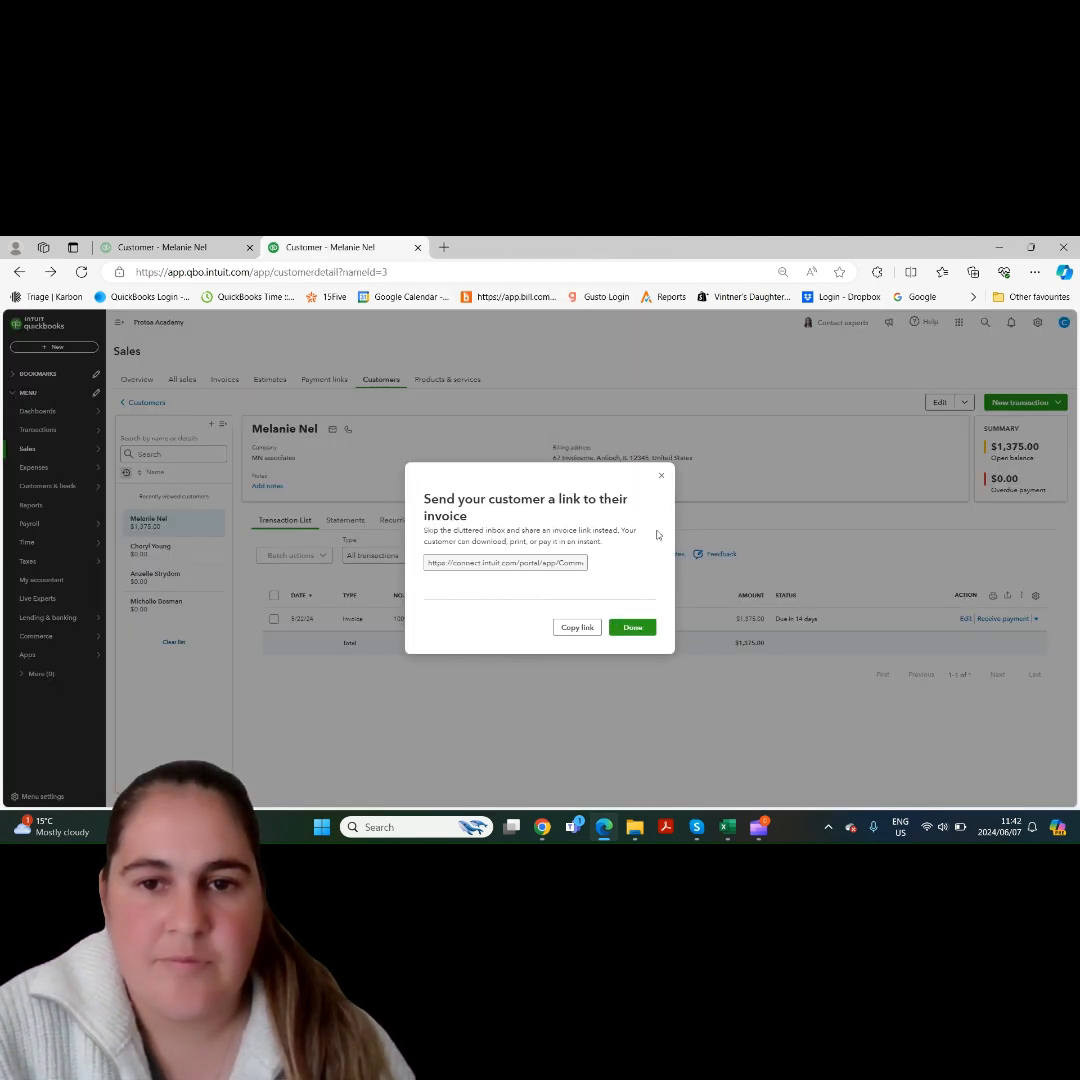
pyautogui.click(661, 476)
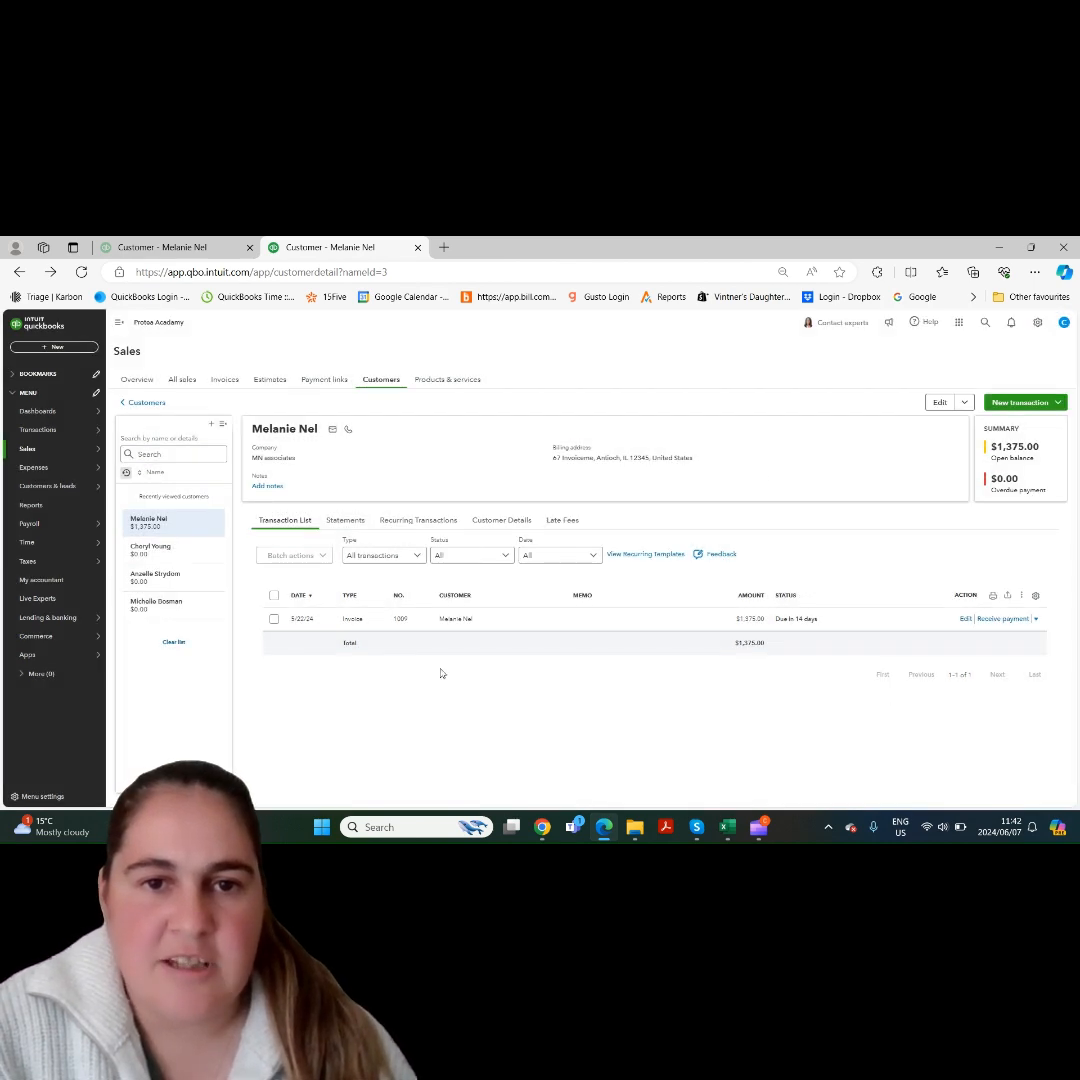
# - Go to the Invoices list and select every invoice to examine the available batch actions
pyautogui.click(274, 595)
pyautogui.click(225, 380)
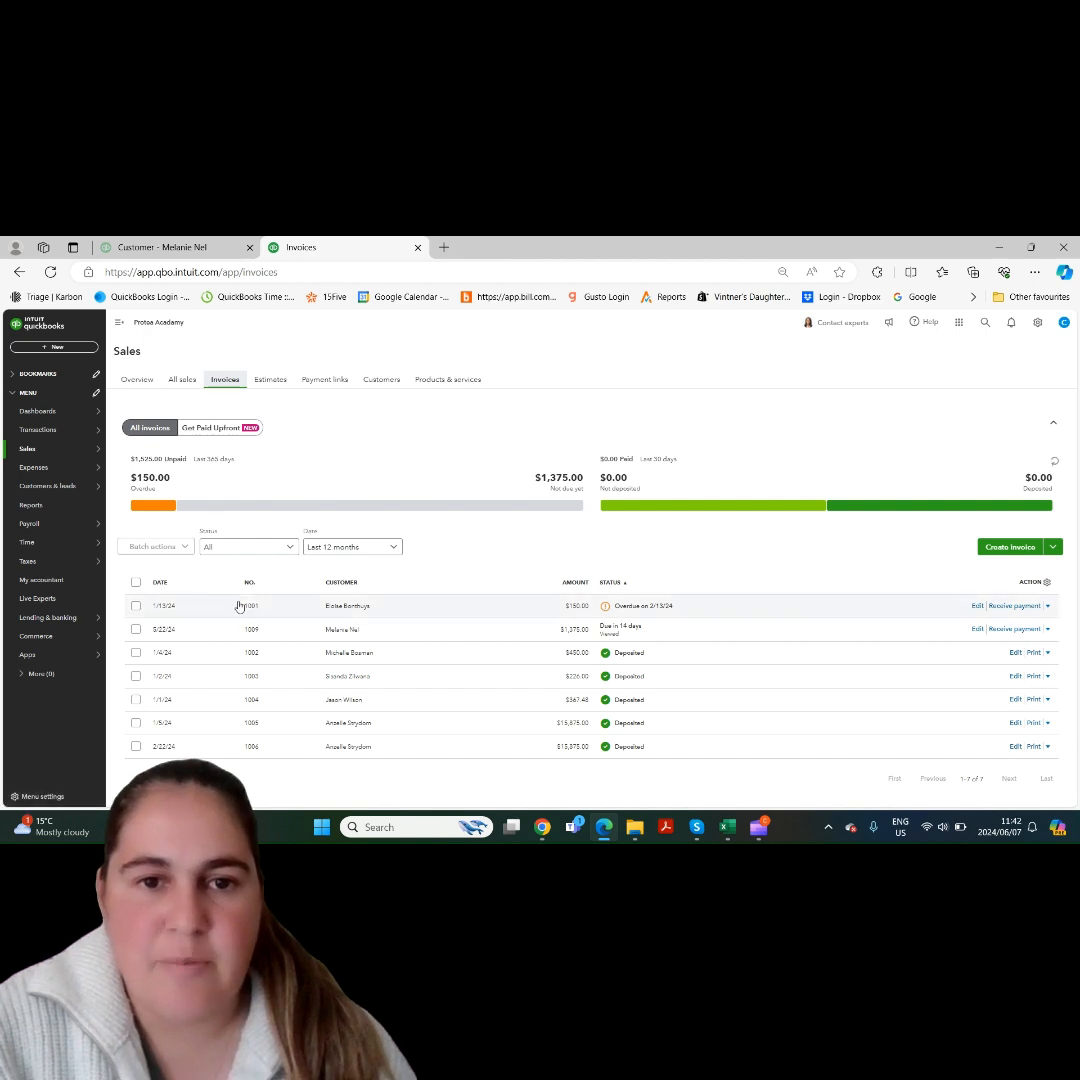
pyautogui.click(136, 583)
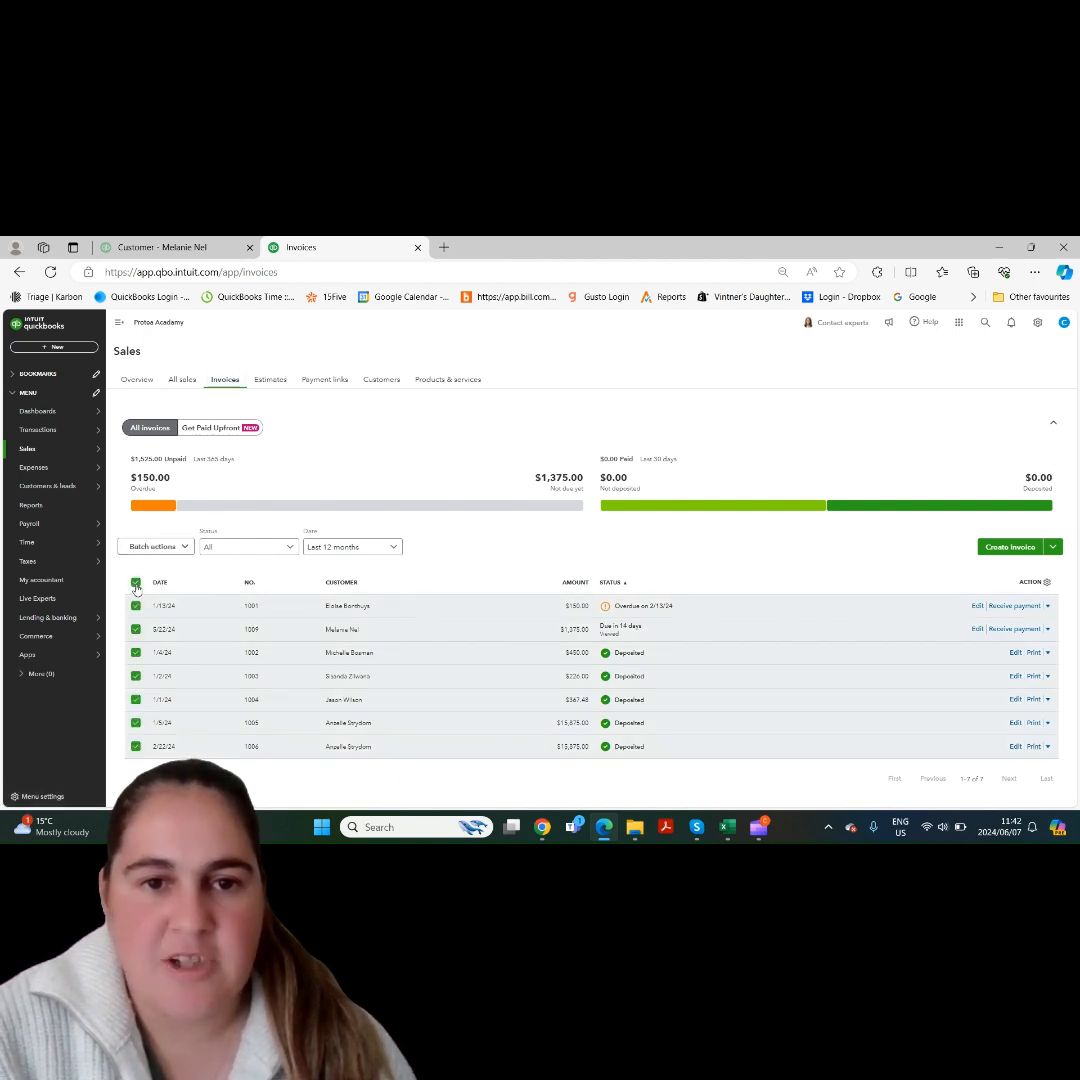
pyautogui.click(171, 549)
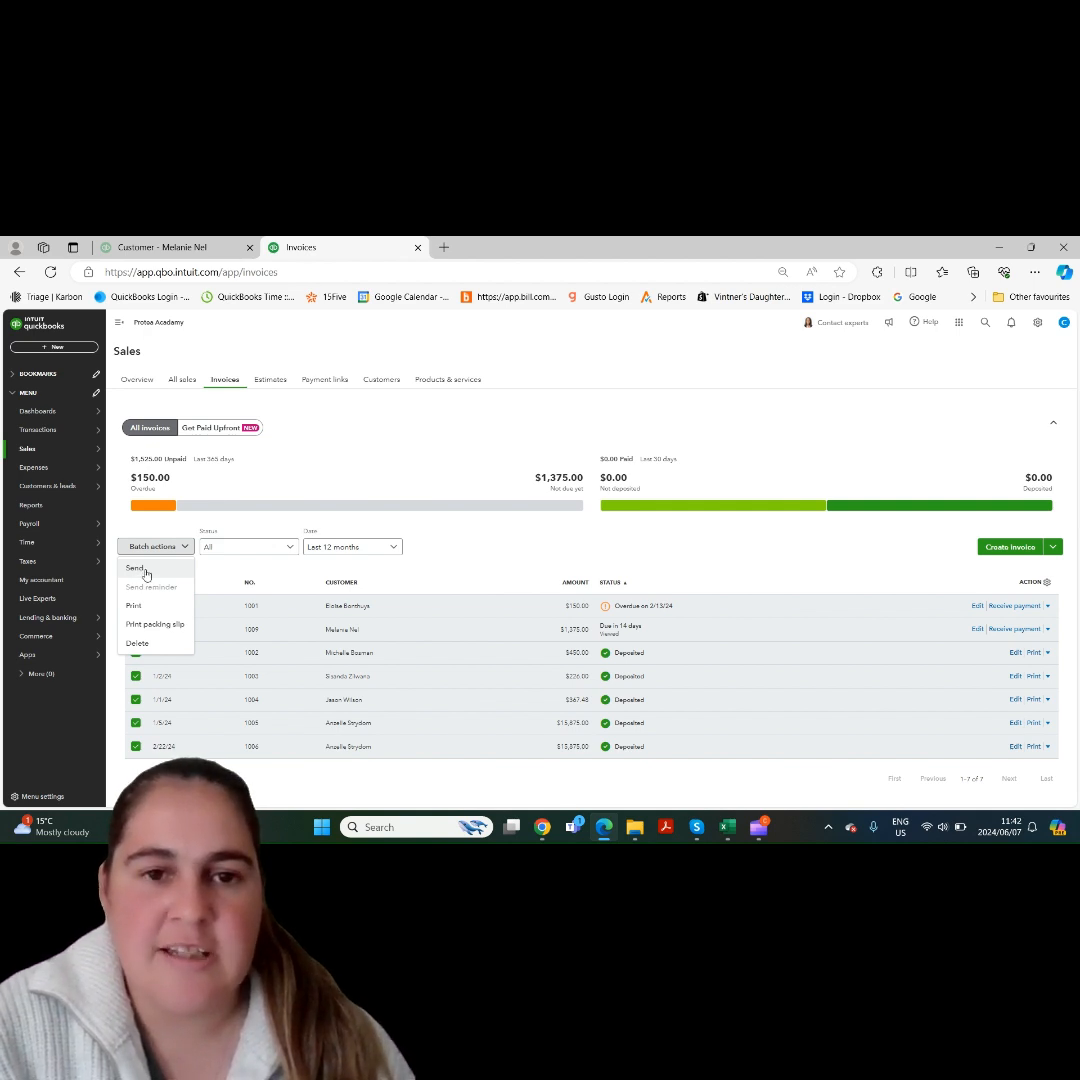
pyautogui.click(163, 551)
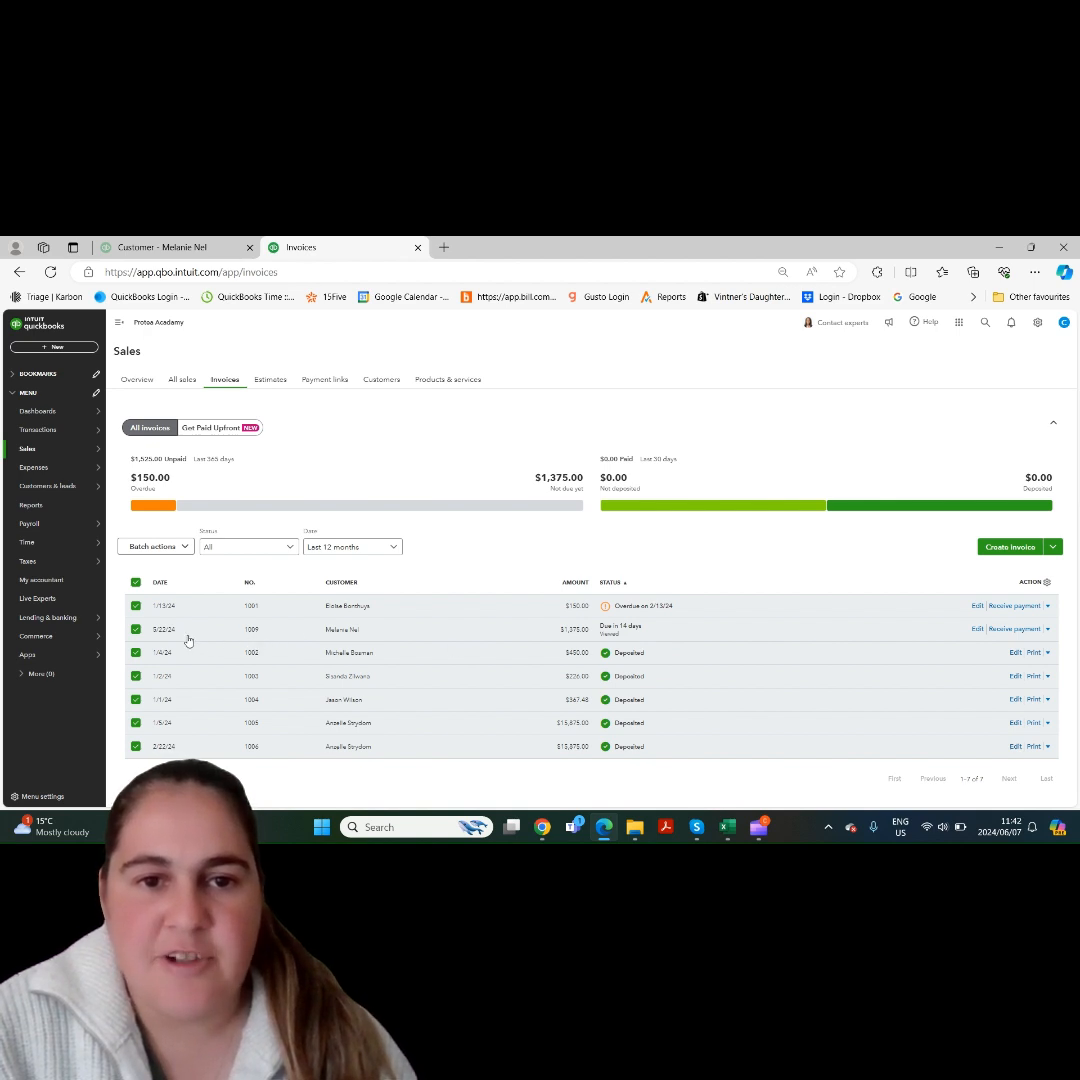
# - Change the selection to only the overdue and the not-yet-due invoice, and check the batch actions offered for them
pyautogui.click(136, 582)
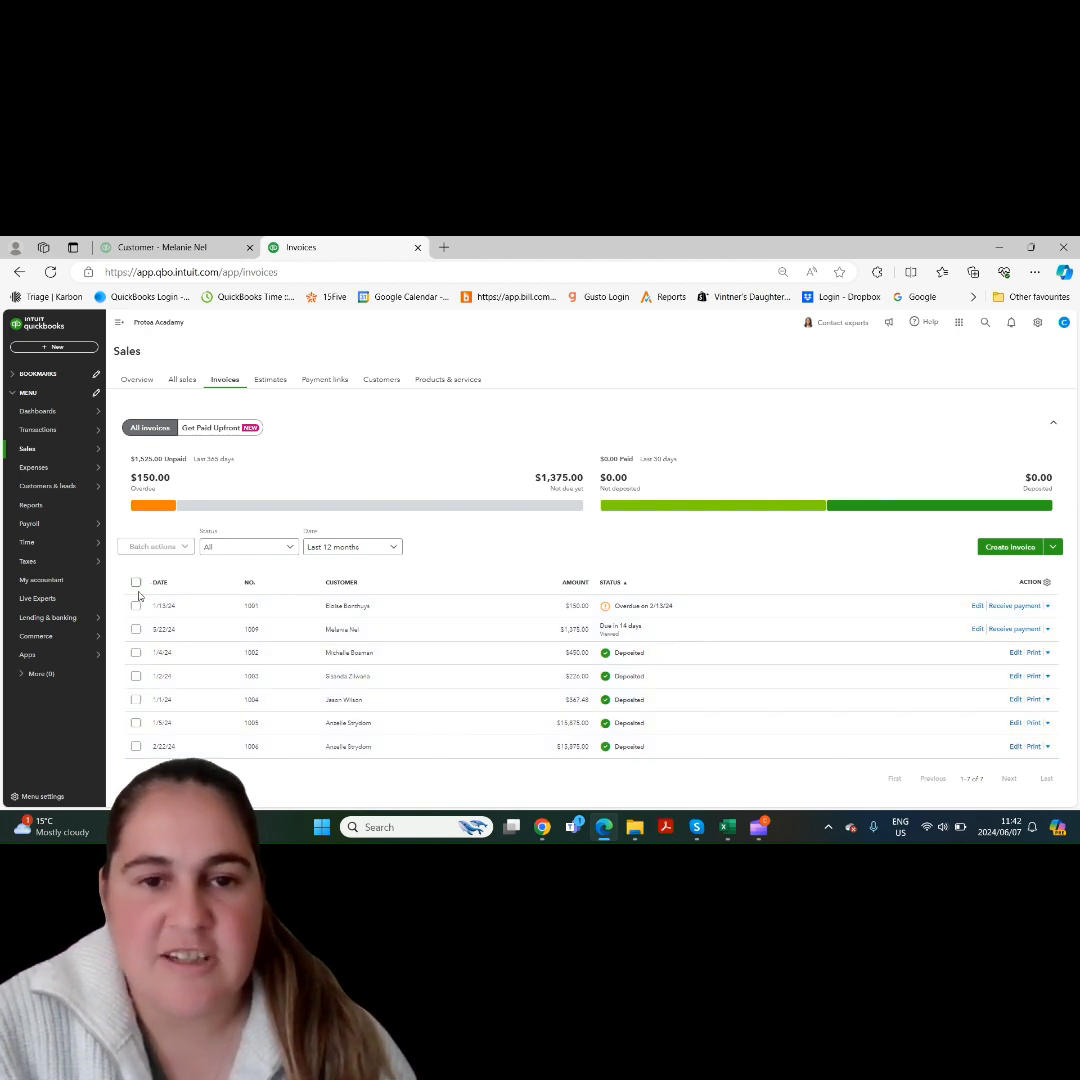
pyautogui.click(136, 606)
pyautogui.click(136, 629)
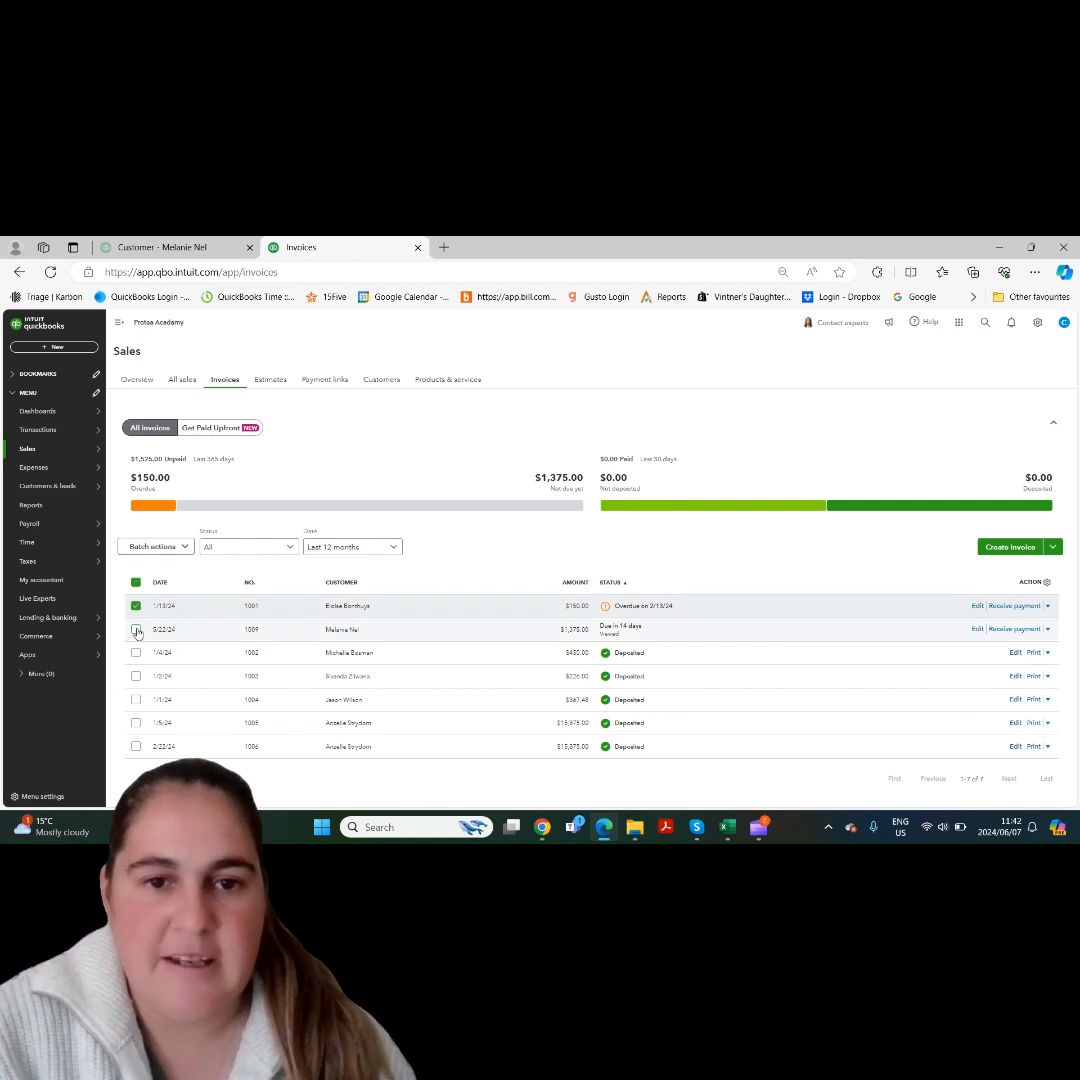
pyautogui.click(179, 548)
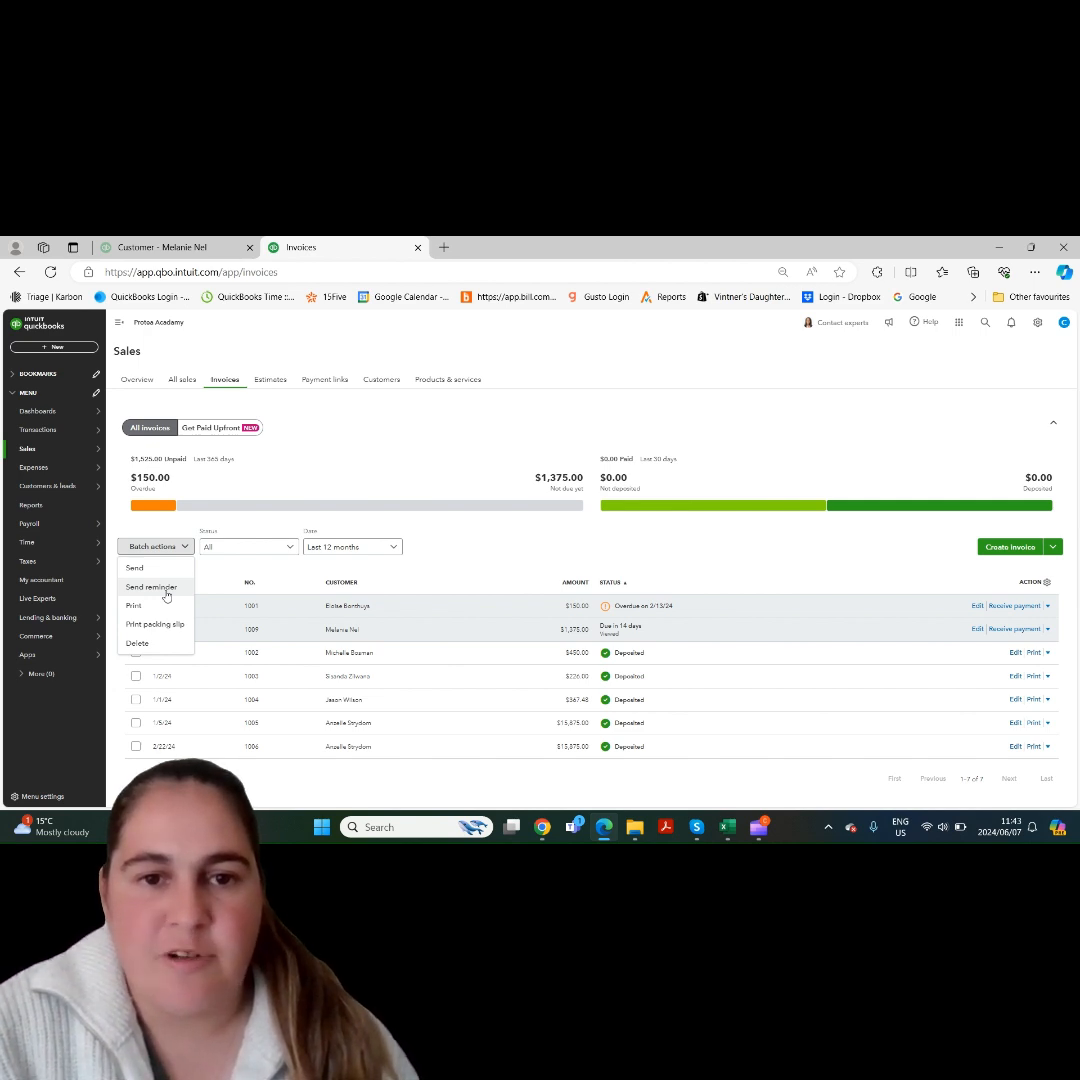
pyautogui.click(243, 571)
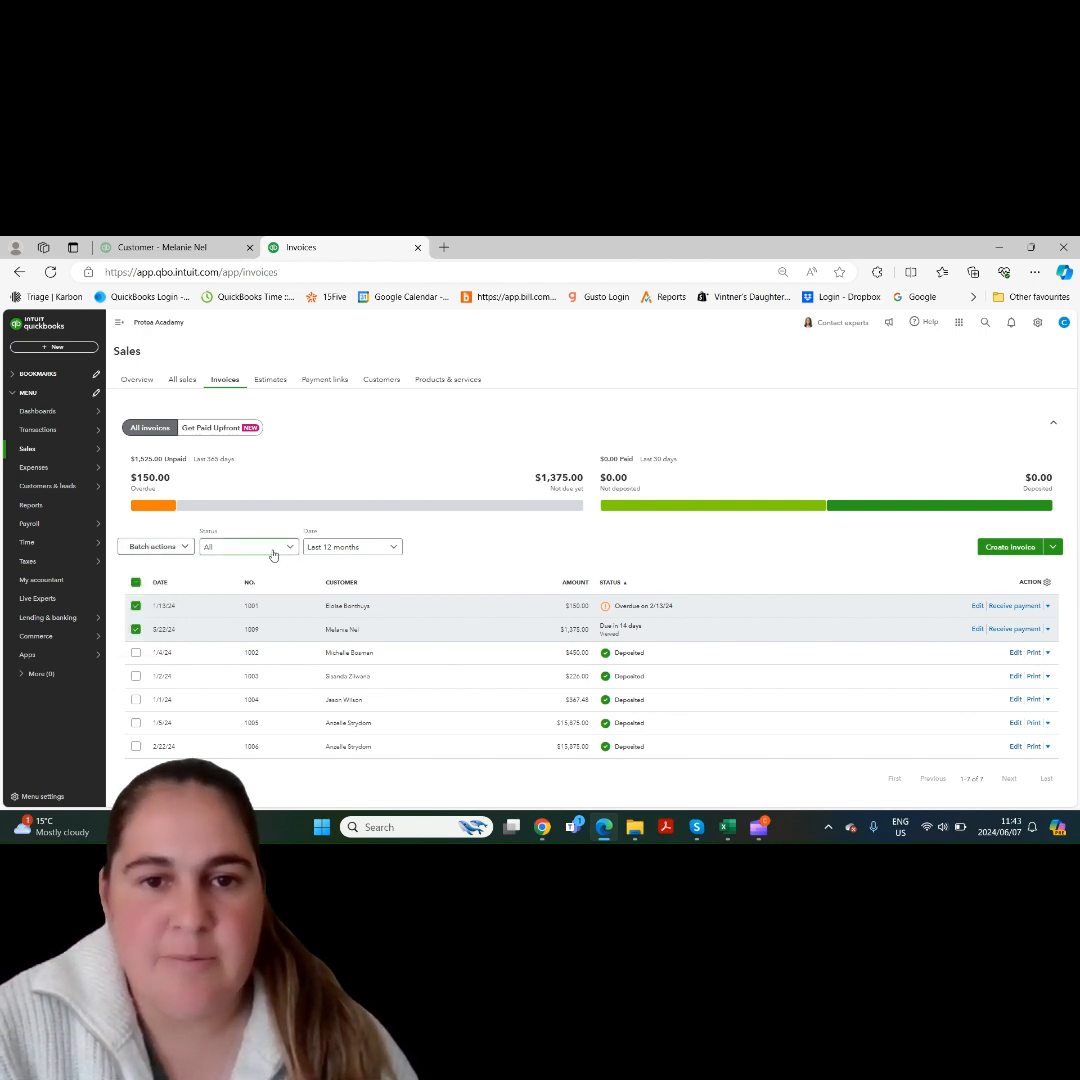
# - Filter the invoices by the Unpaid status and check the batch actions available for the selected invoices
pyautogui.click(272, 552)
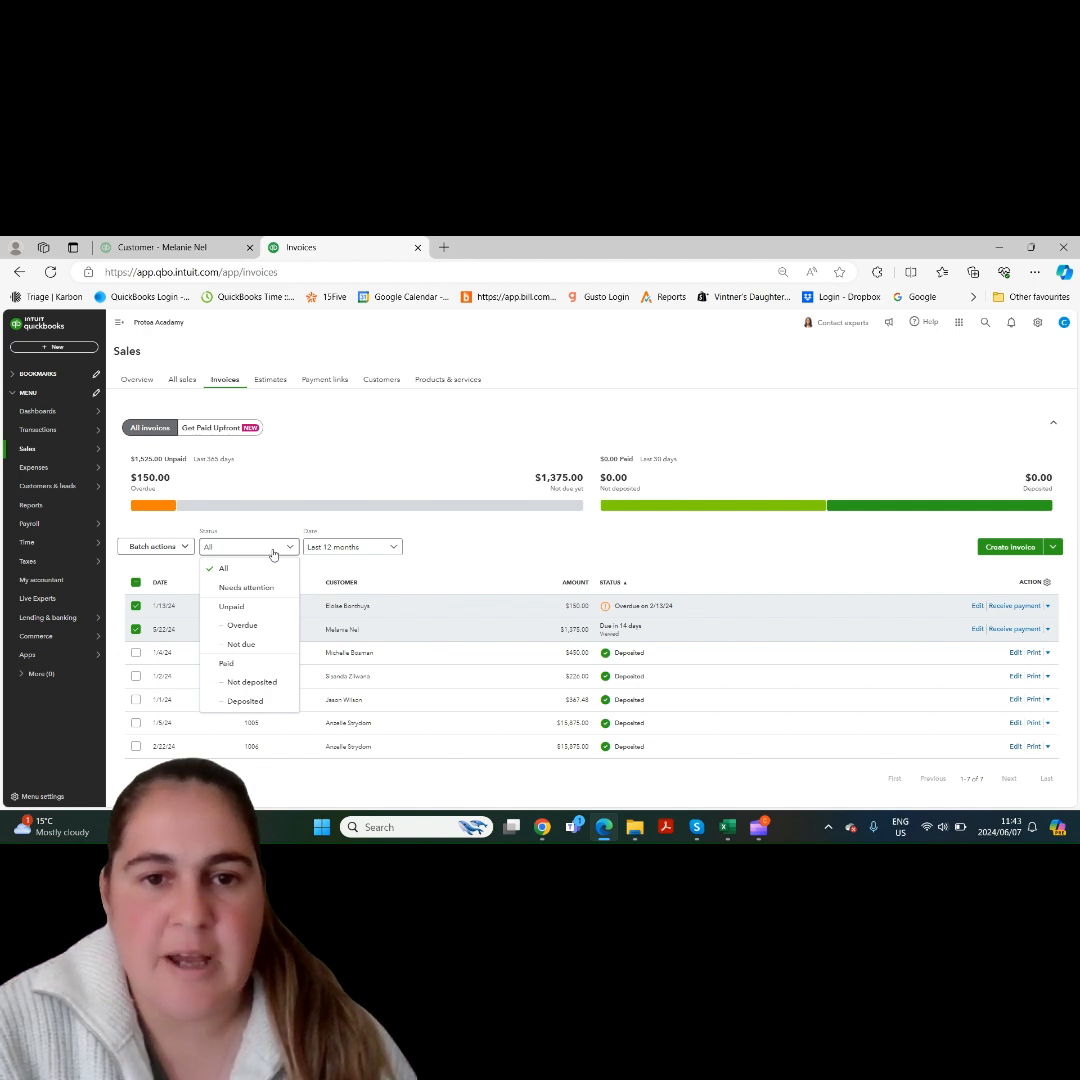
pyautogui.click(259, 607)
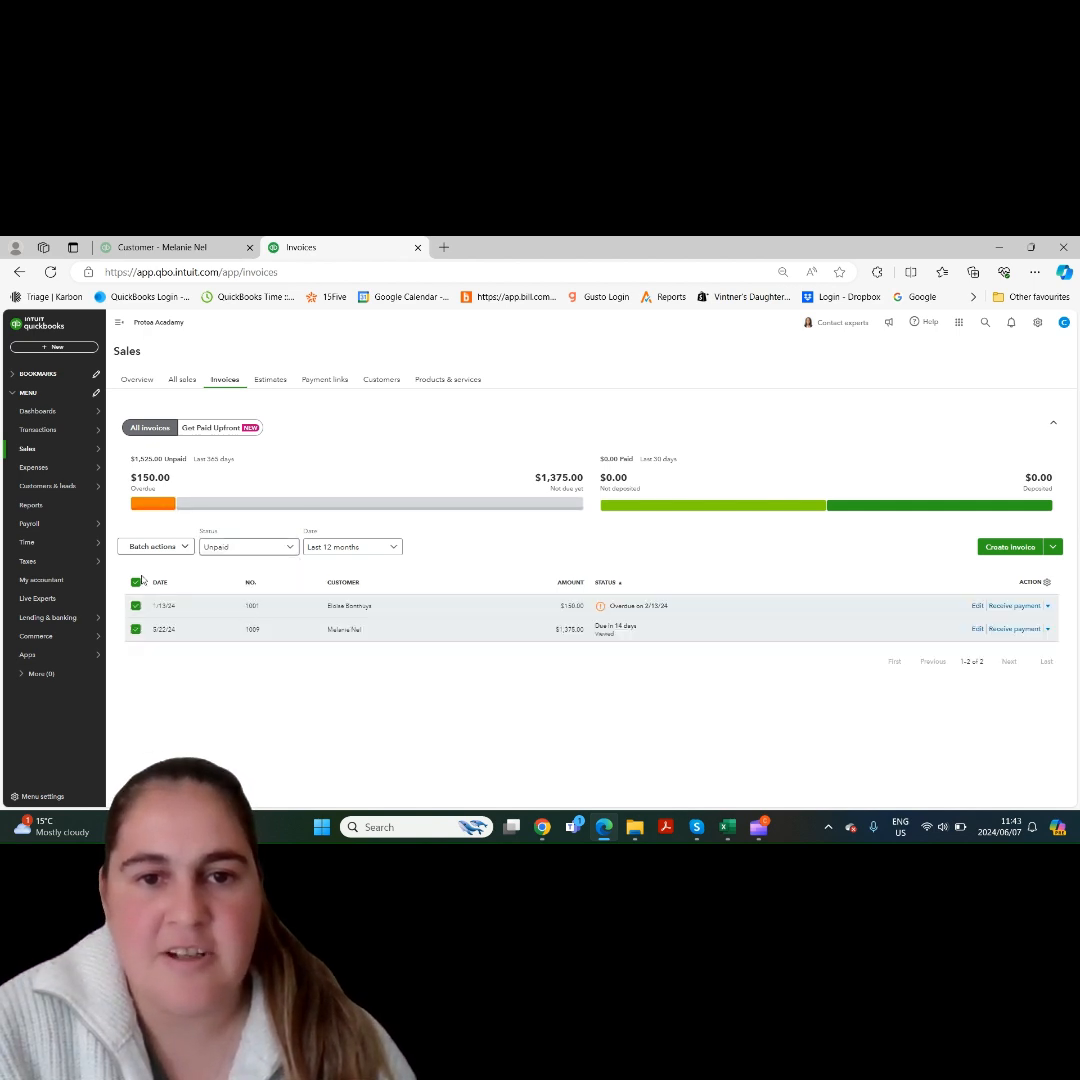
pyautogui.click(152, 546)
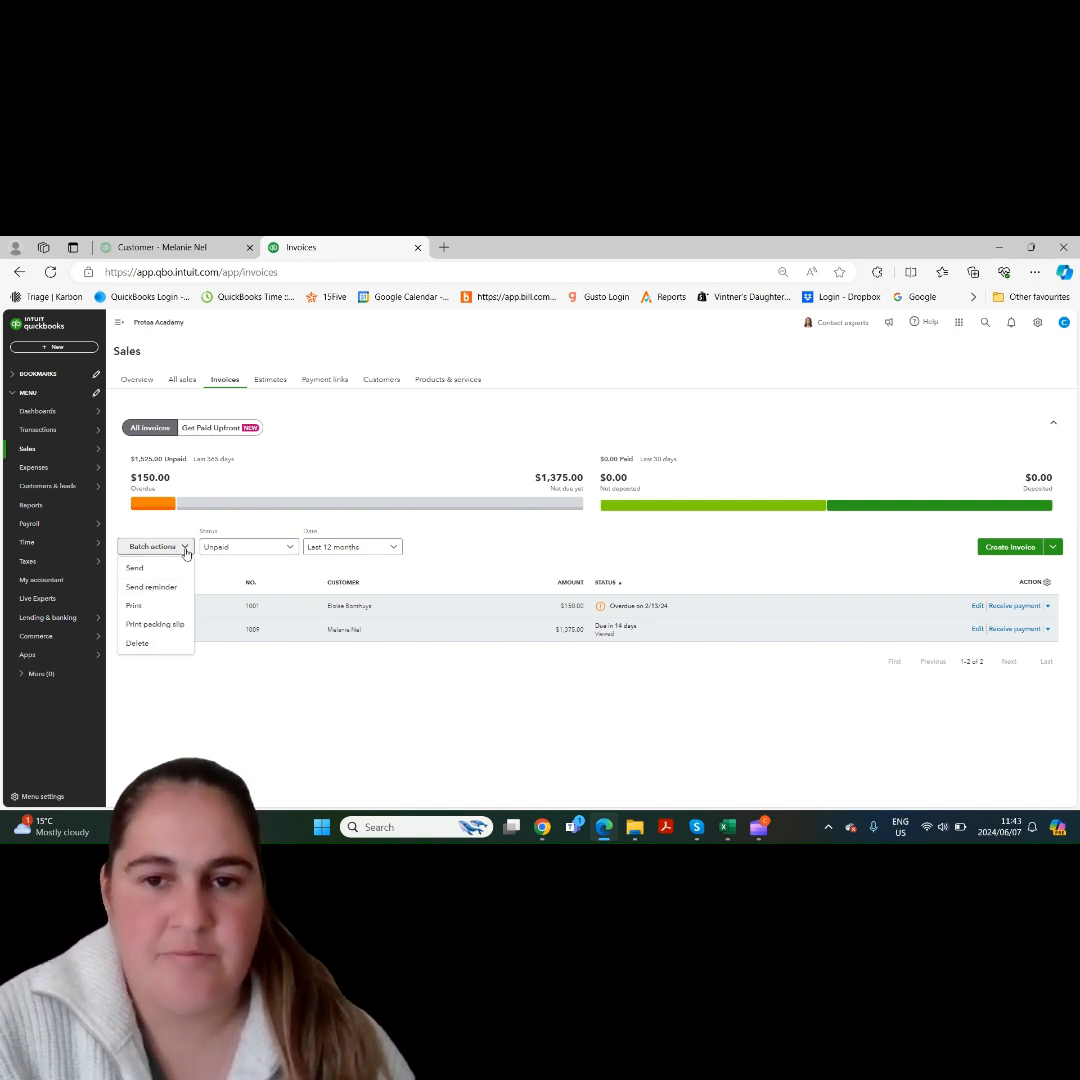
pyautogui.click(183, 548)
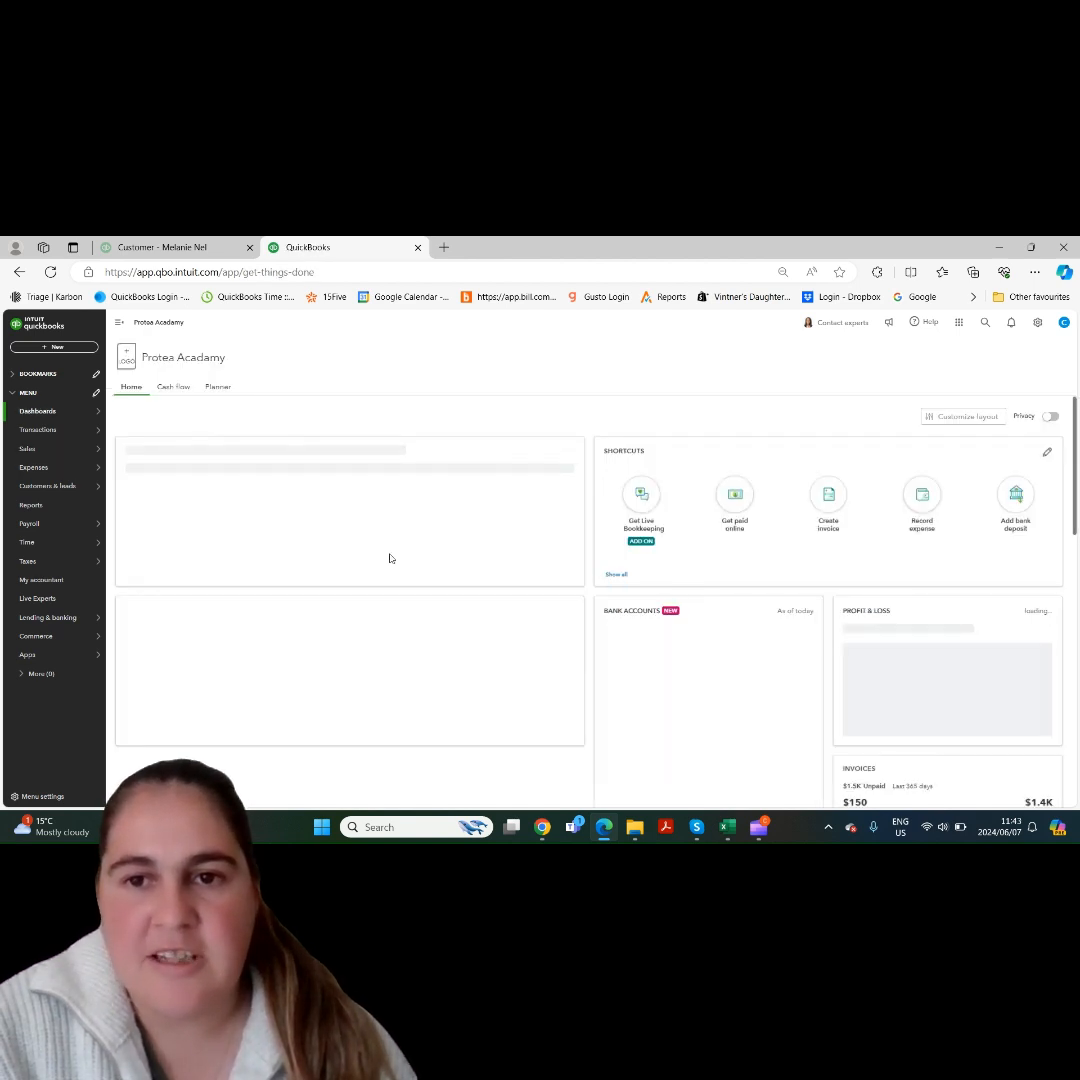
# - Open the Sales section of Account and Settings and start editing the default email messages for sales forms
pyautogui.click(1038, 323)
pyautogui.click(717, 380)
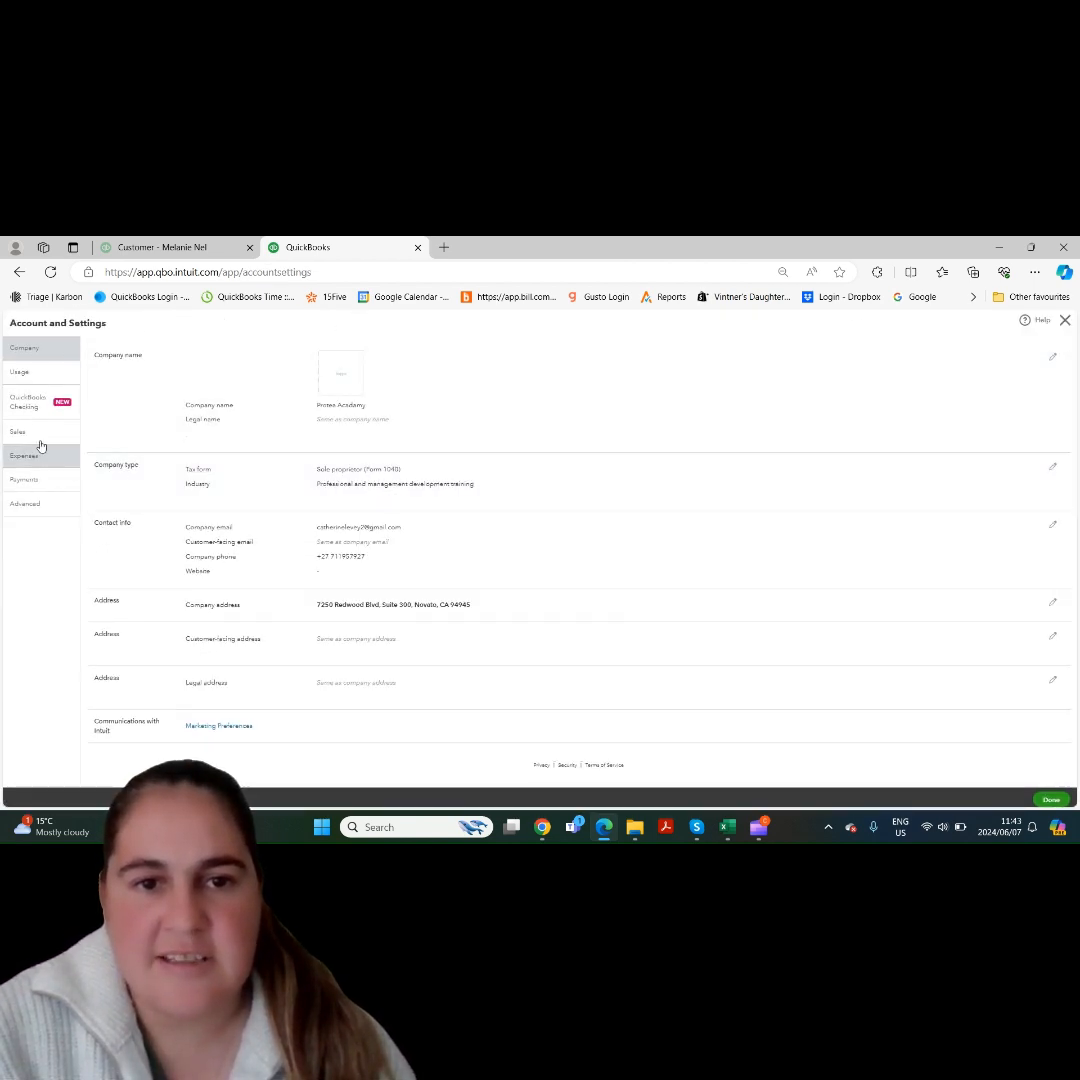
pyautogui.click(39, 440)
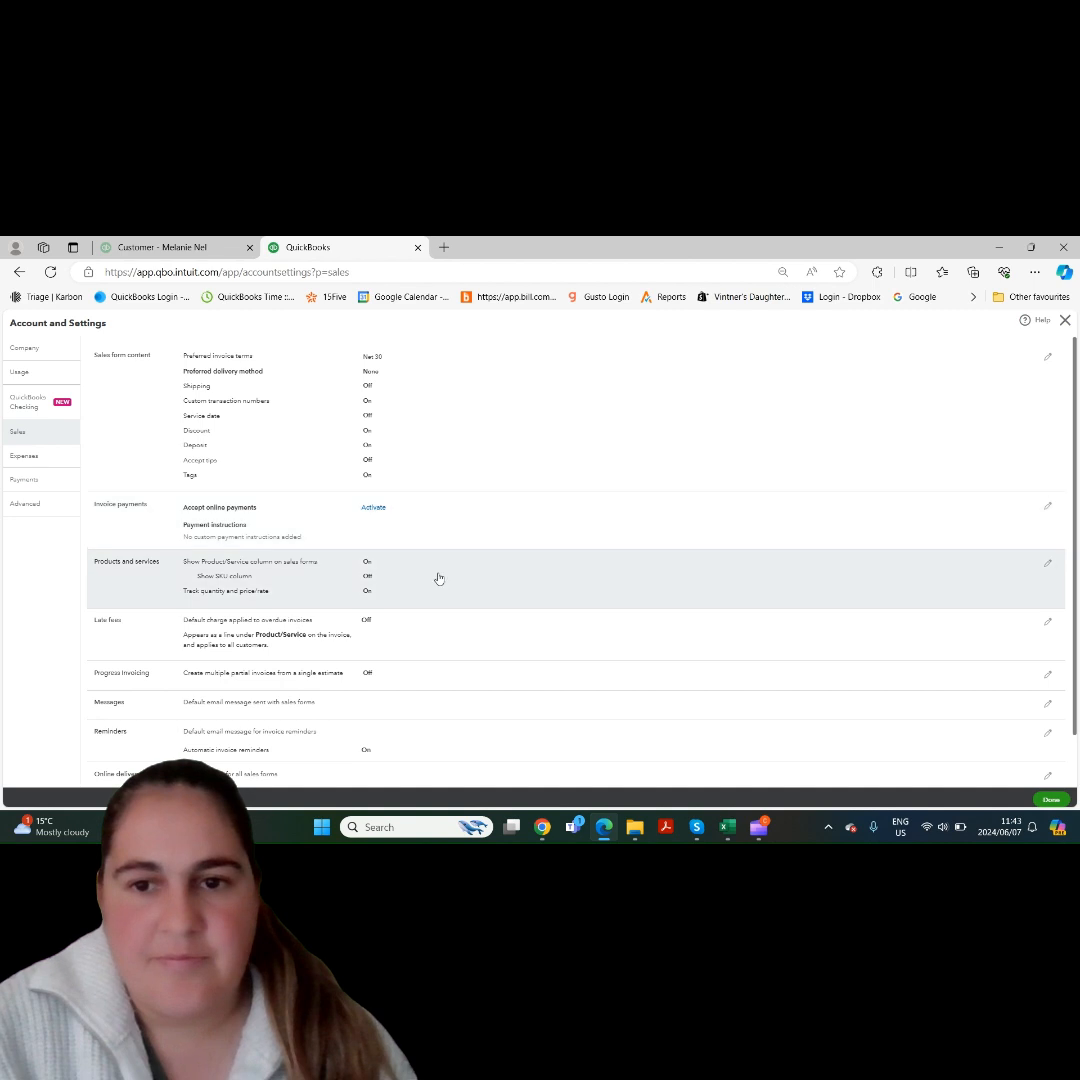
pyautogui.scroll(-2, 907, 550)
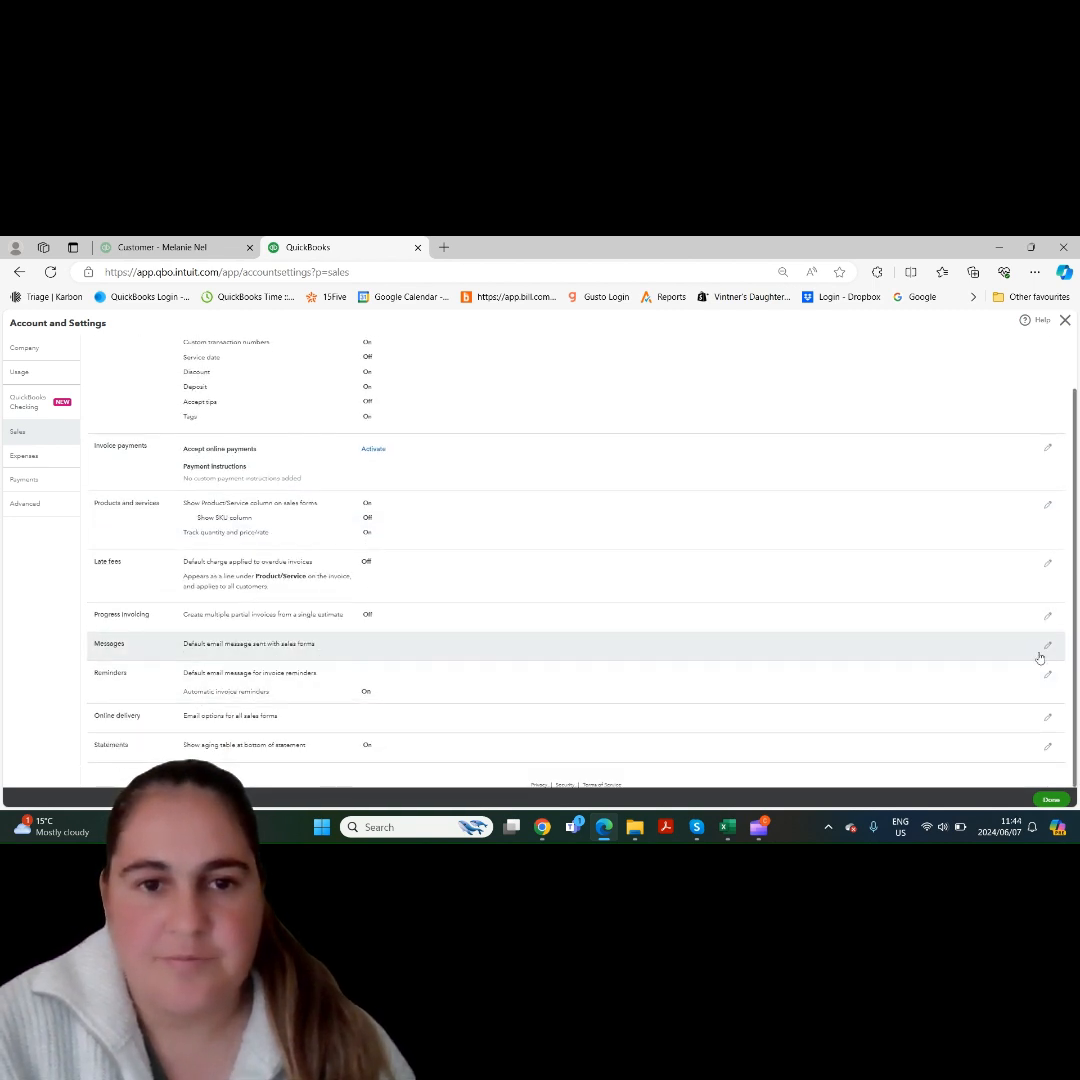
pyautogui.click(1046, 645)
pyautogui.moveTo(1077, 587); pyautogui.dragTo(1077, 666)
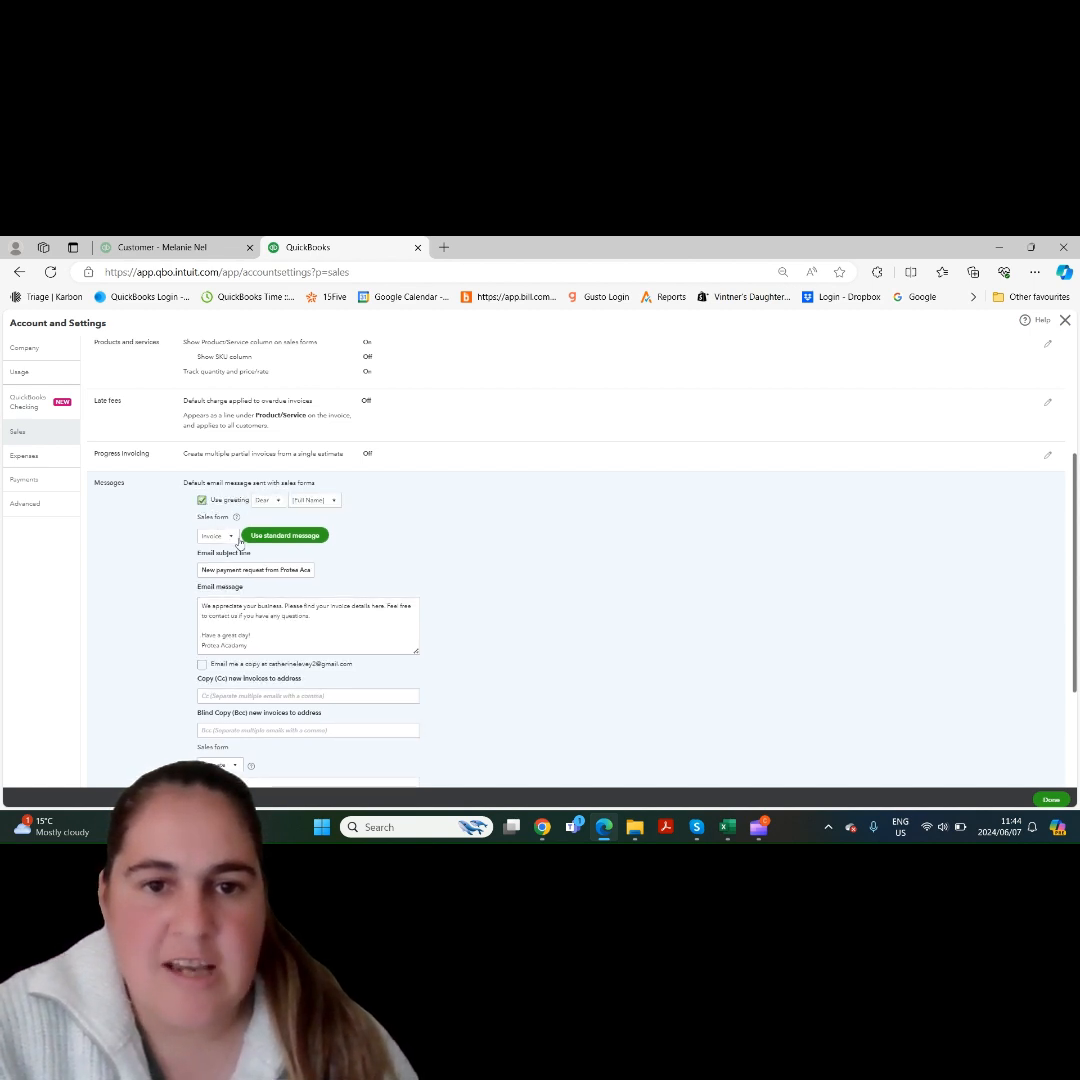
# - Review the default email messages for Estimate and Credit Memo, and return the sales form to Invoice
pyautogui.click(229, 538)
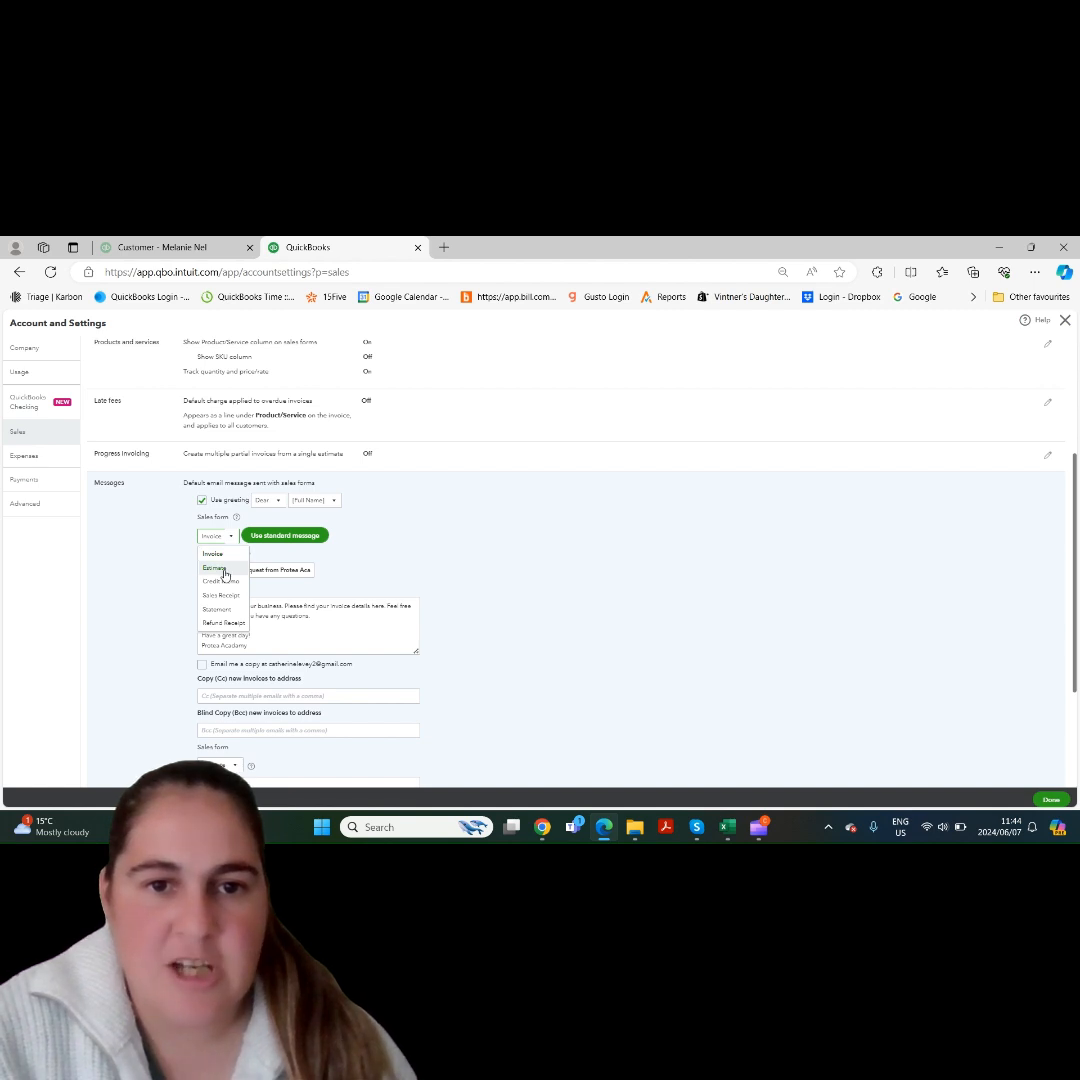
pyautogui.click(215, 568)
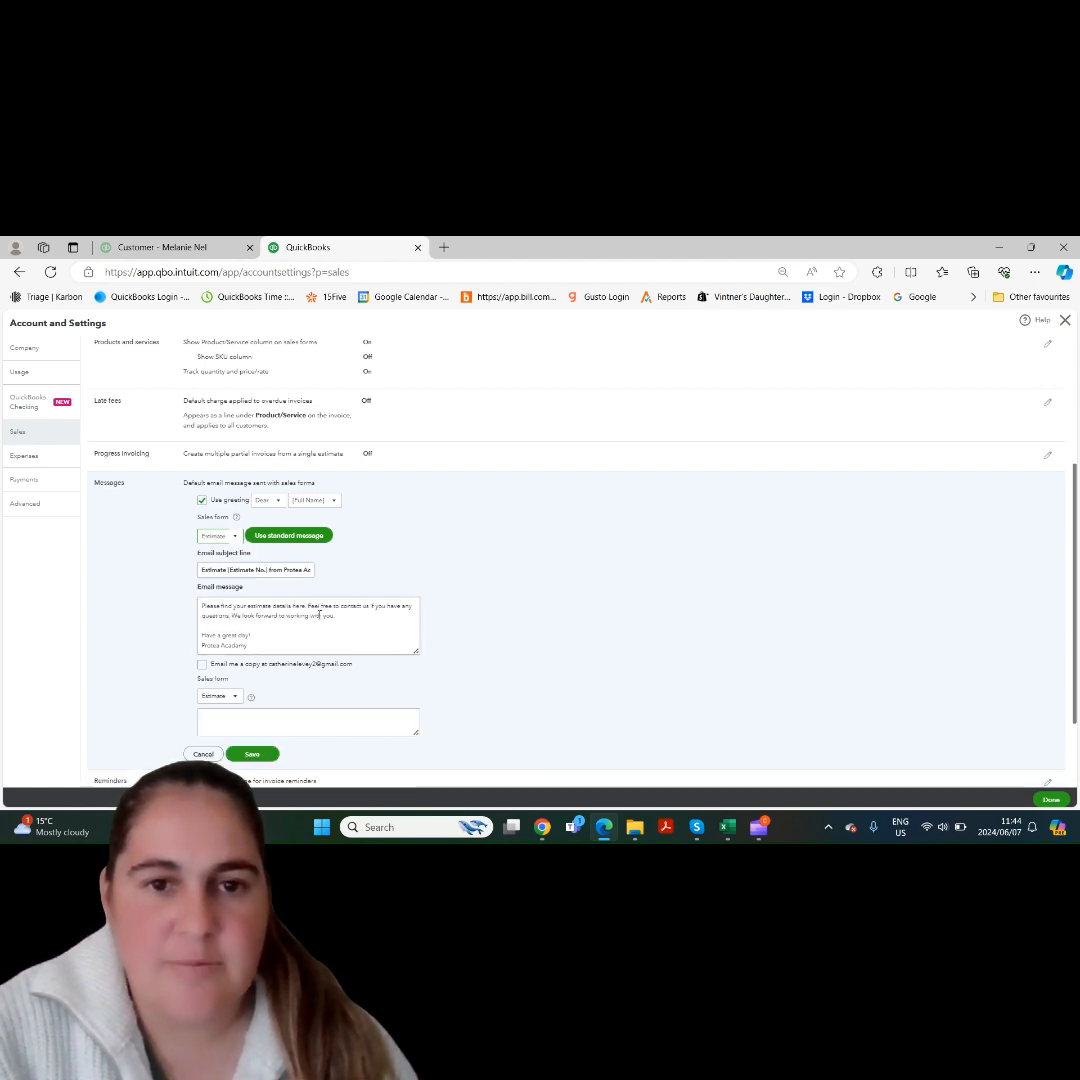
pyautogui.click(220, 535)
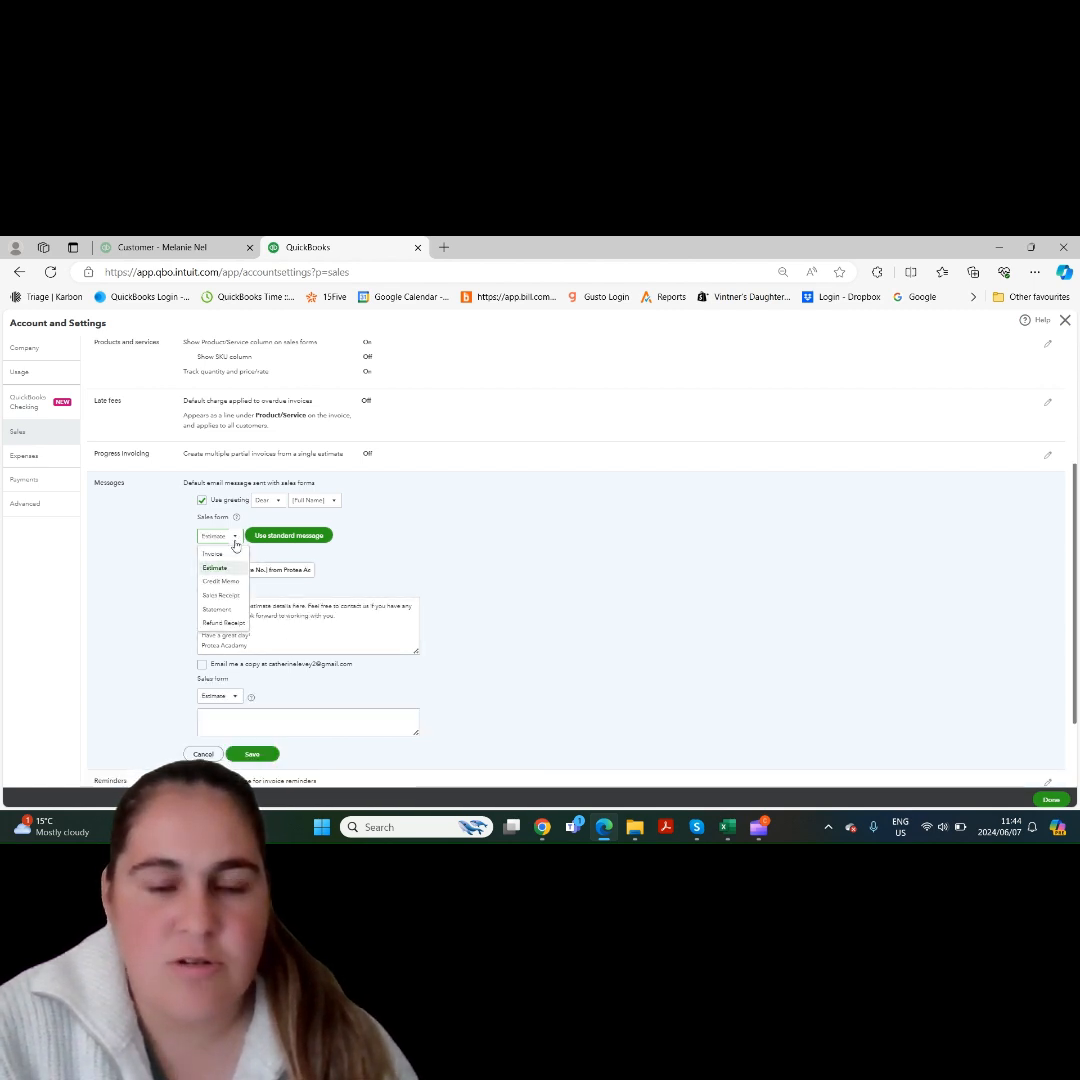
pyautogui.click(235, 587)
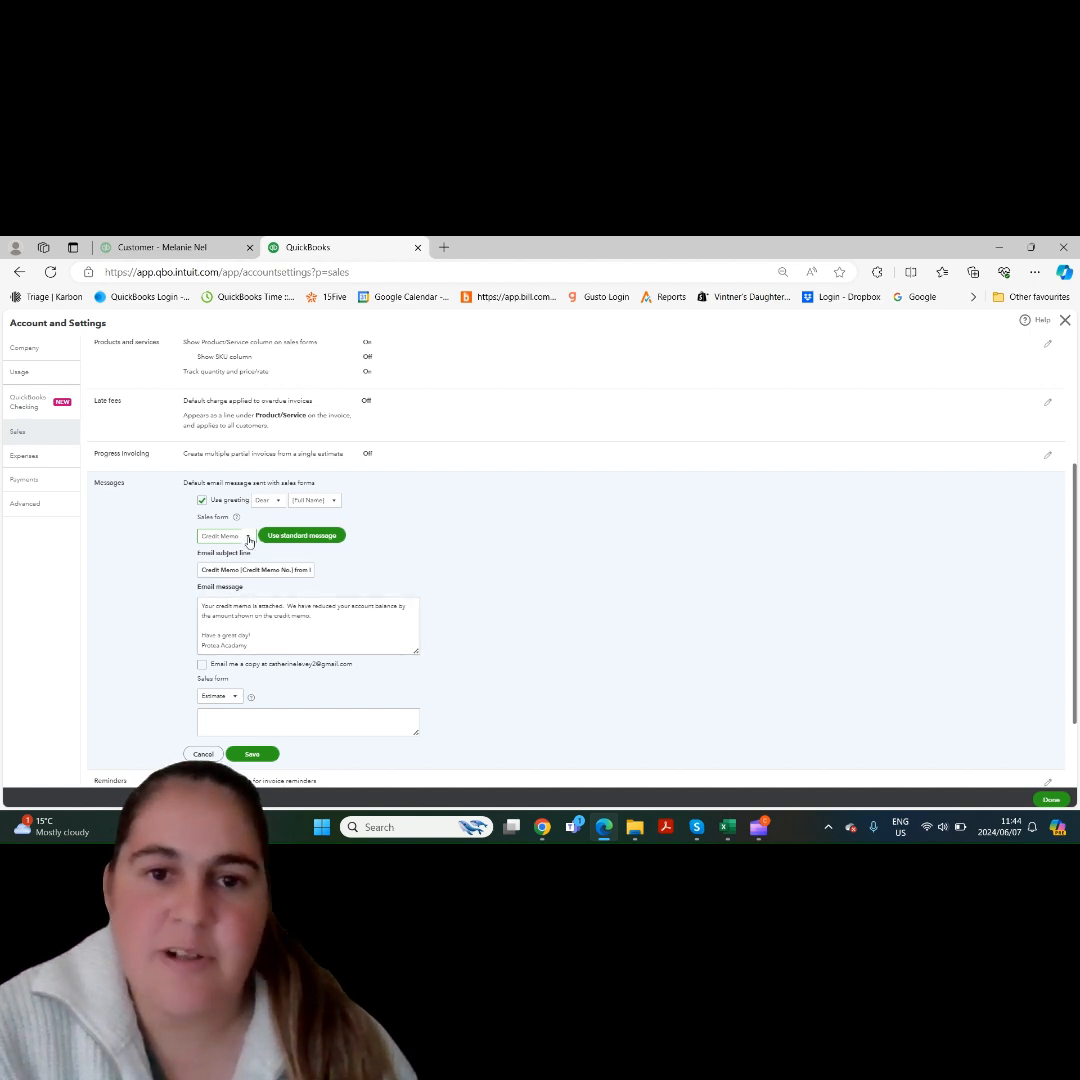
pyautogui.click(248, 537)
pyautogui.click(214, 553)
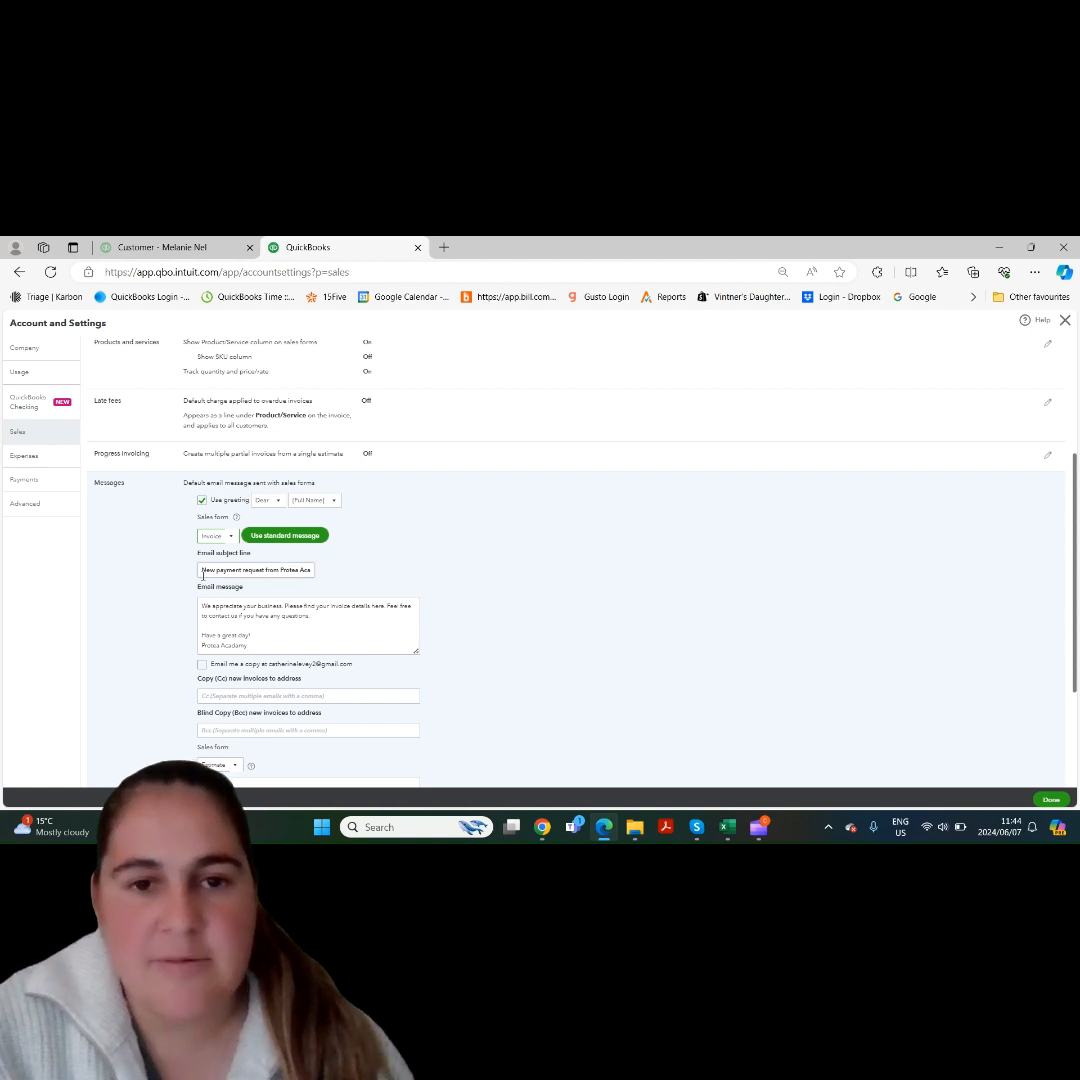
# - Inspect the full subject line of the Invoice email, and turn off emailing a copy to the company address
pyautogui.moveTo(203, 572); pyautogui.dragTo(323, 578)
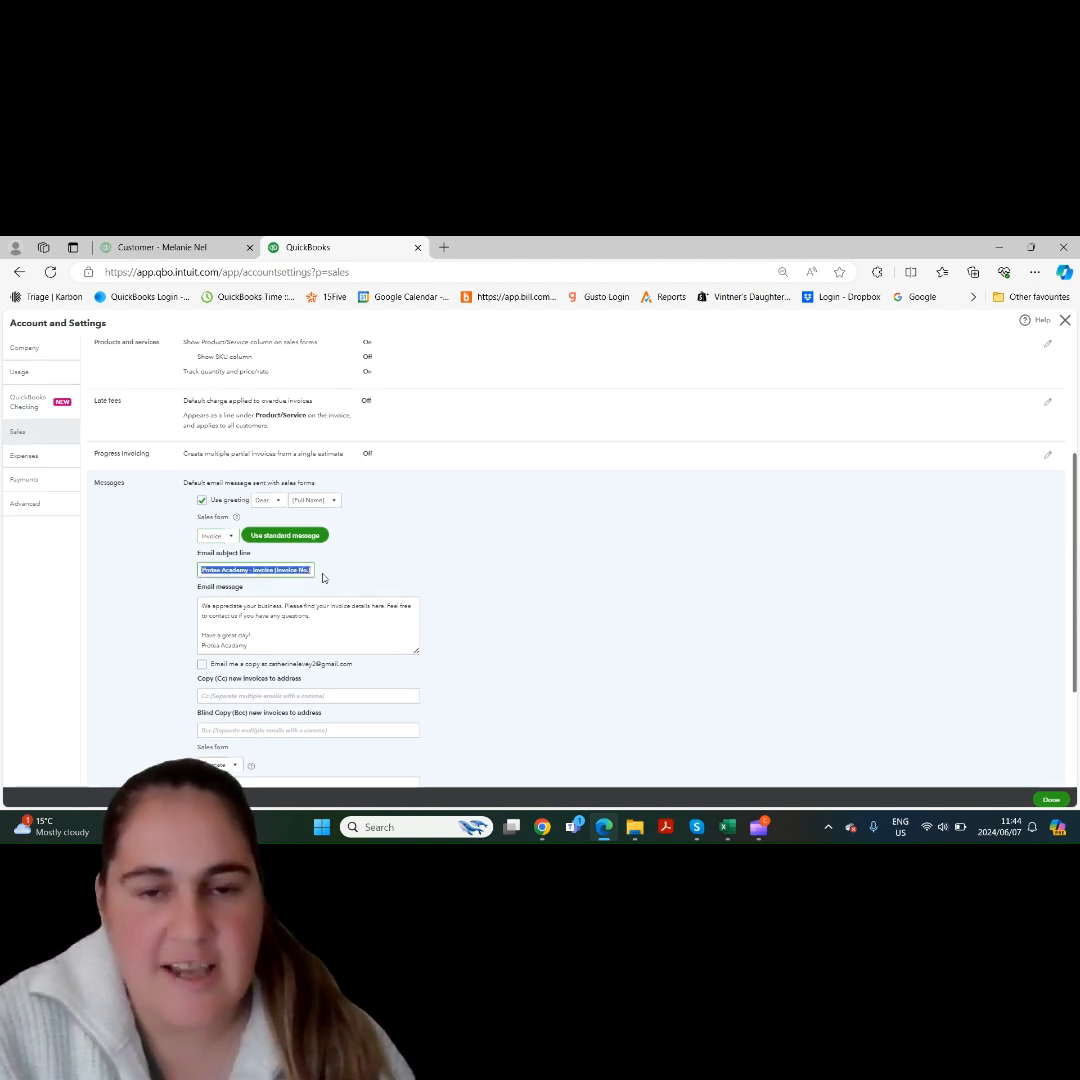
pyautogui.hotkey('ctrl', 'v')
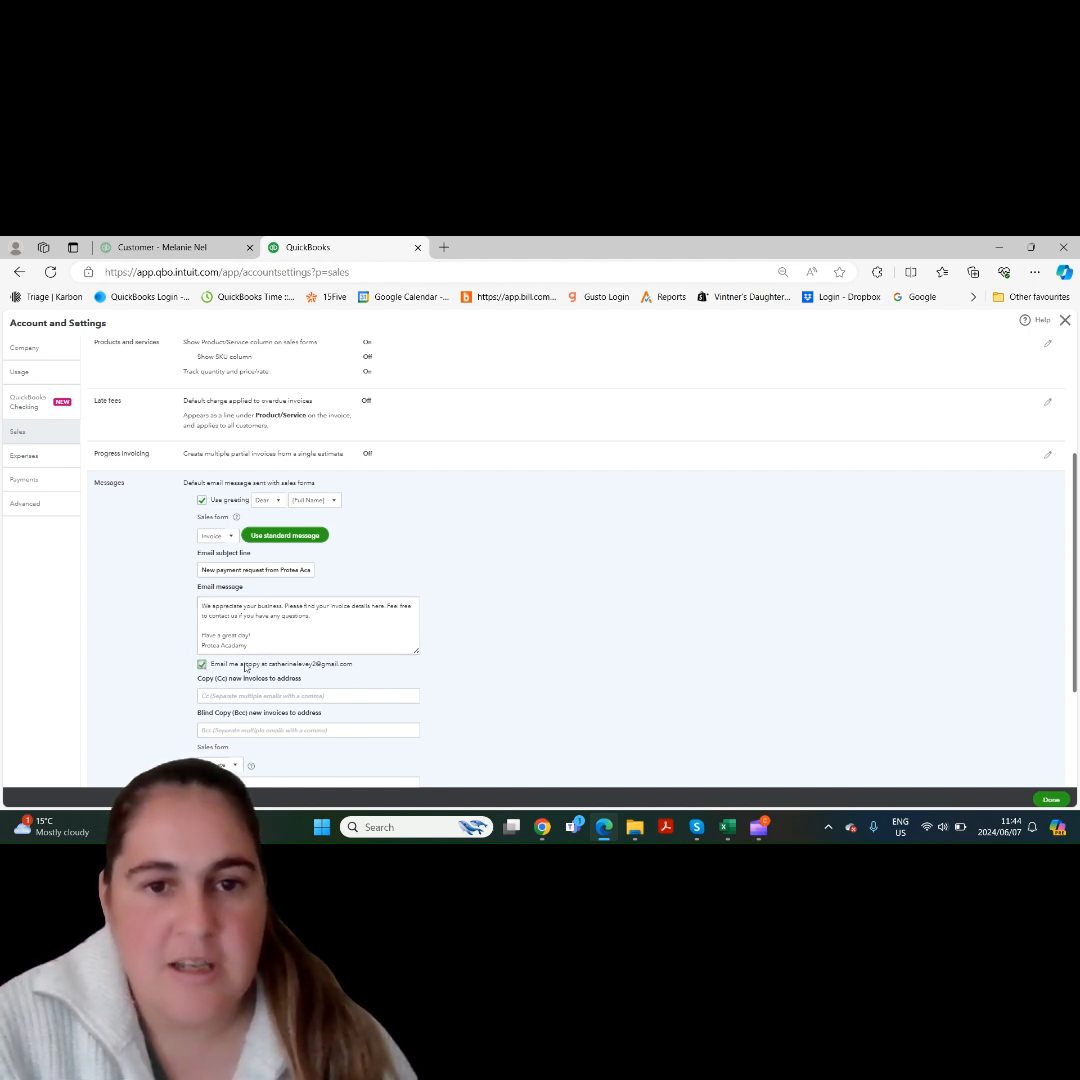
pyautogui.click(203, 666)
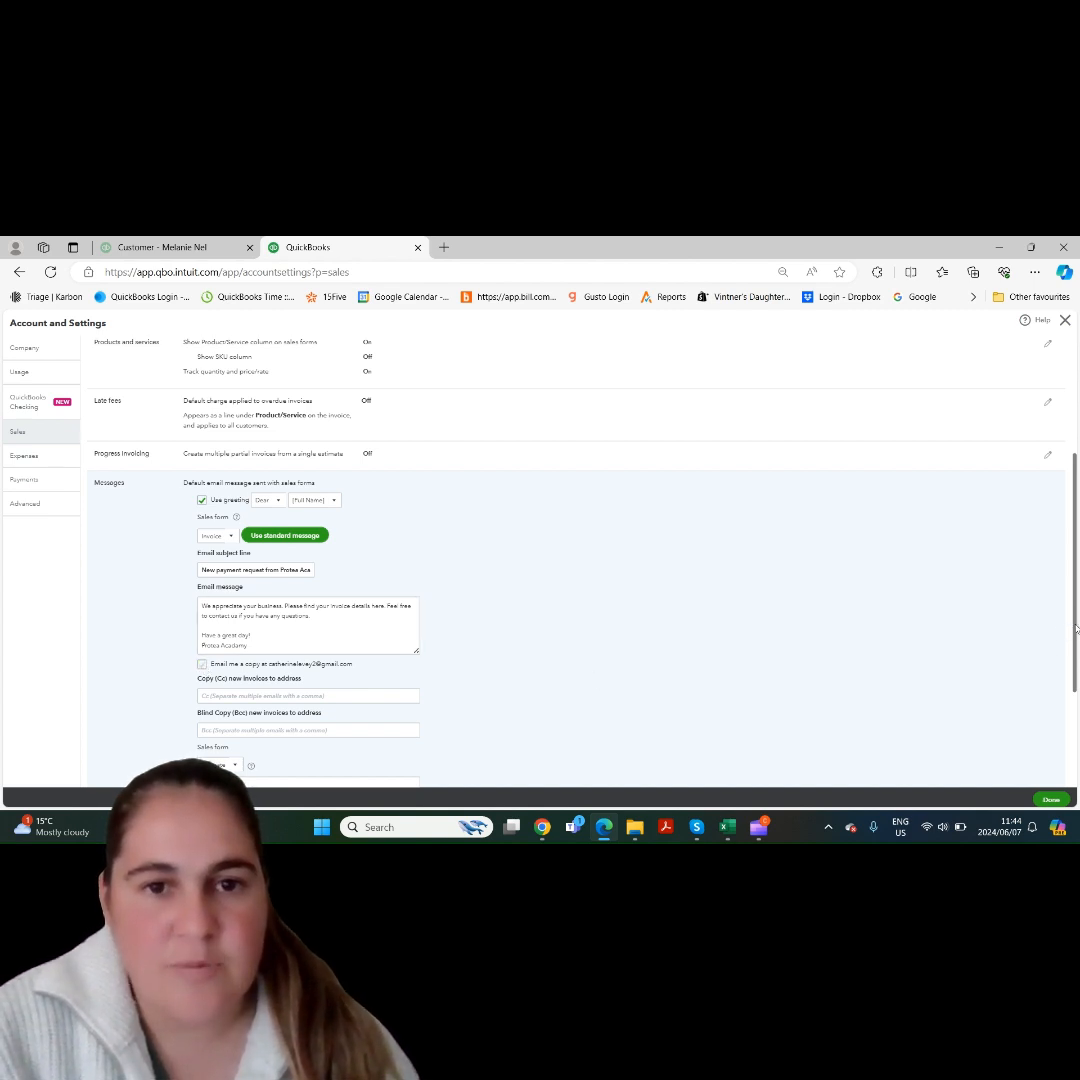
# - Try Invoices and other sales forms for the default message to customers, return to Estimate, and enter "Bank Details" as the message
pyautogui.scroll(-3, 1058, 660)
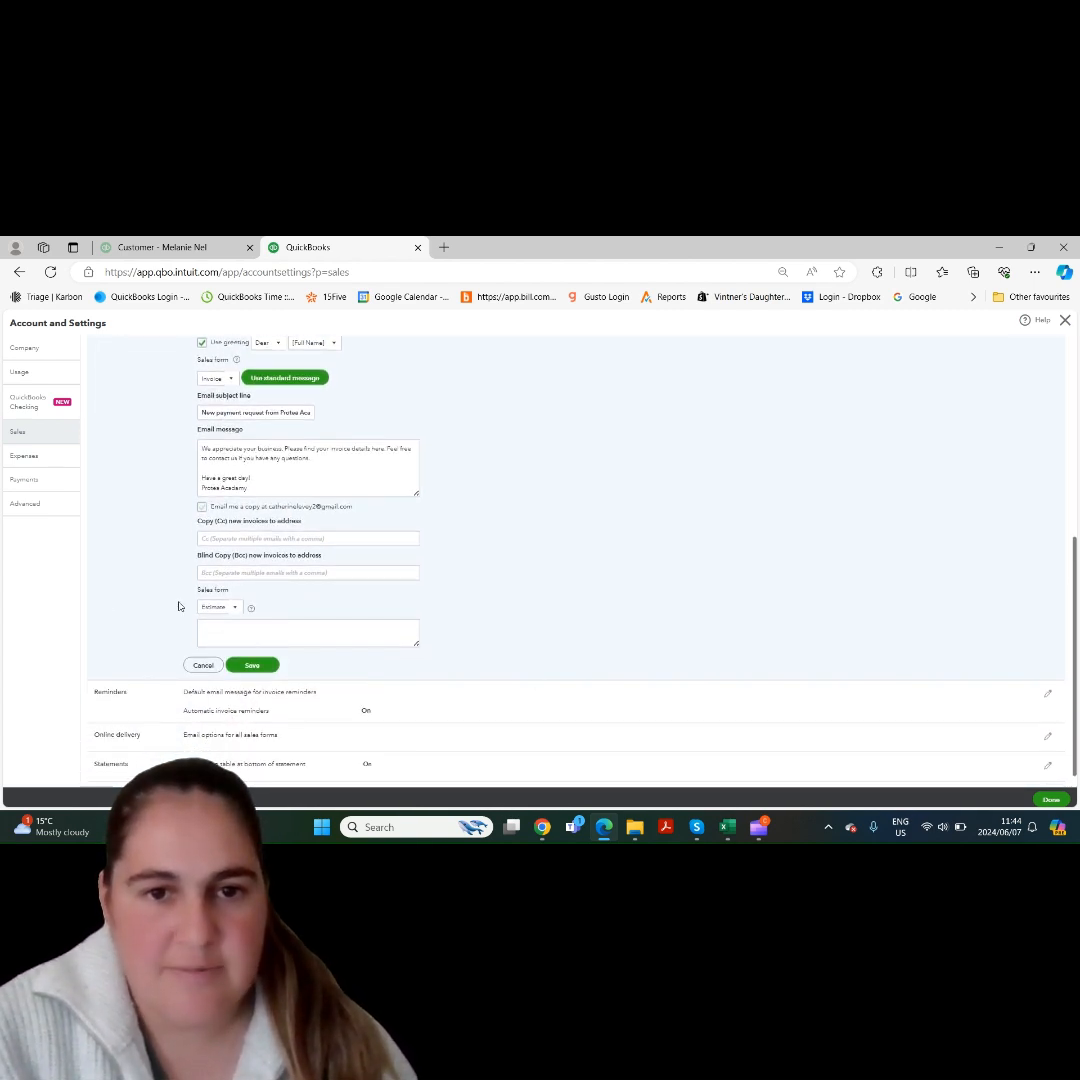
pyautogui.click(234, 609)
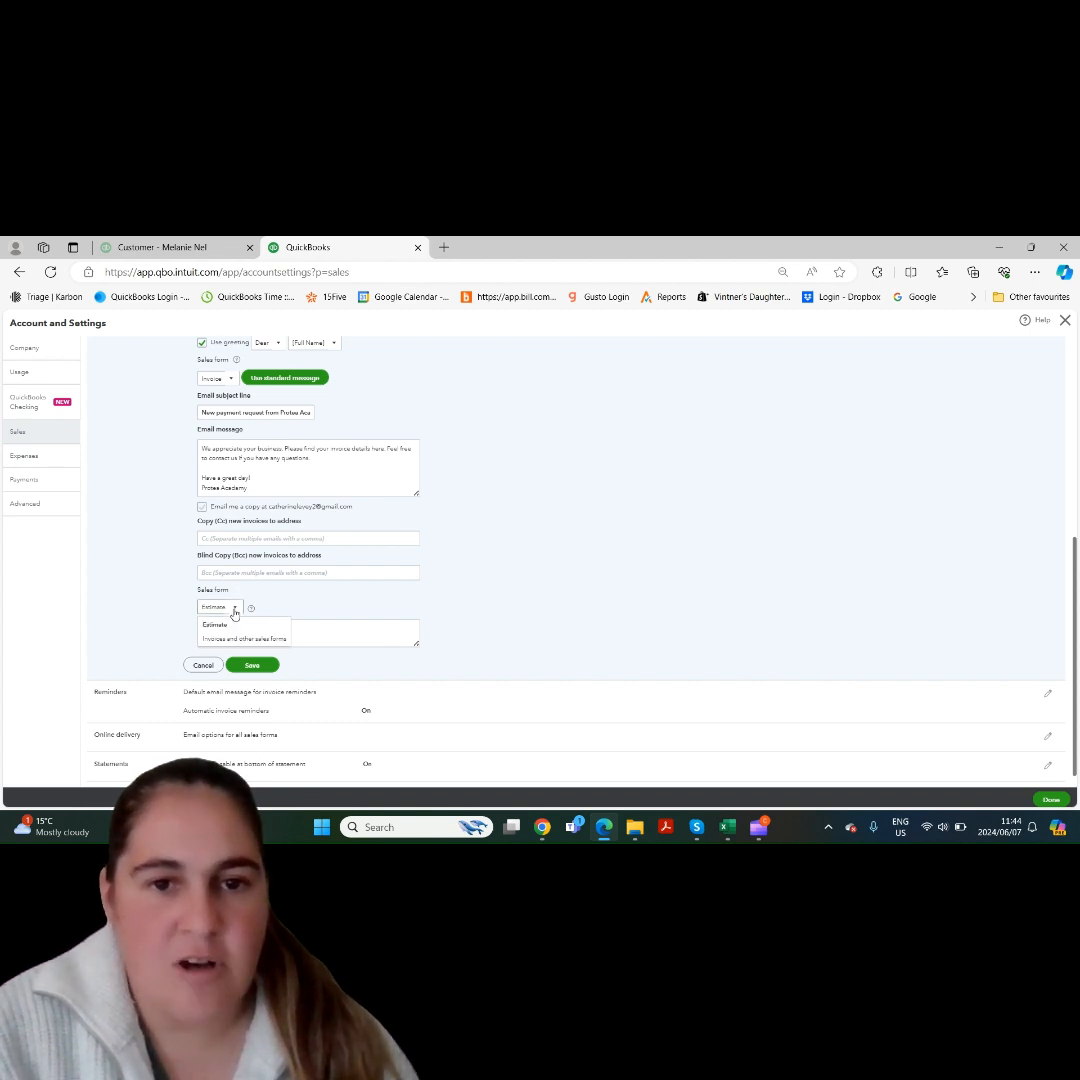
pyautogui.click(236, 637)
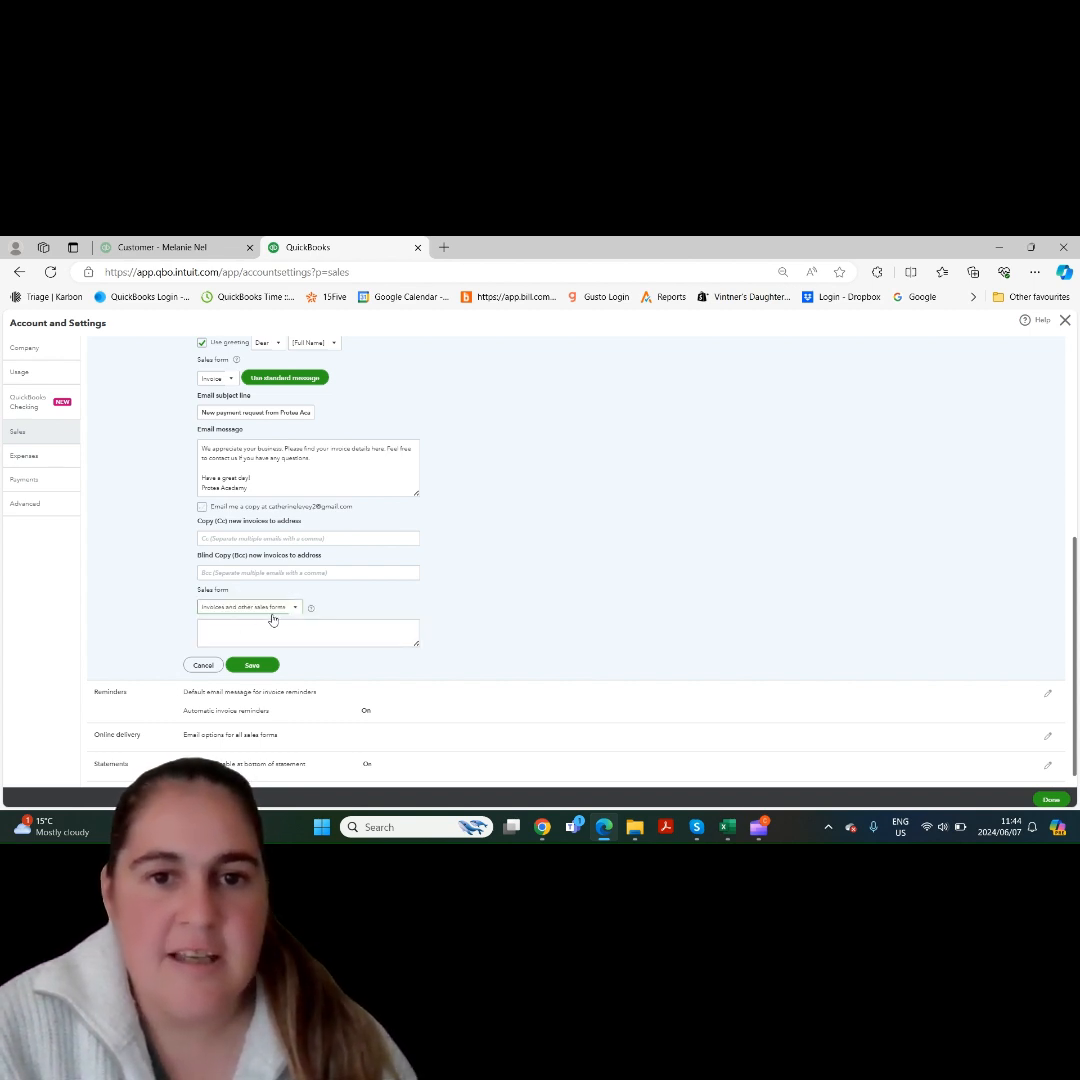
pyautogui.click(219, 612)
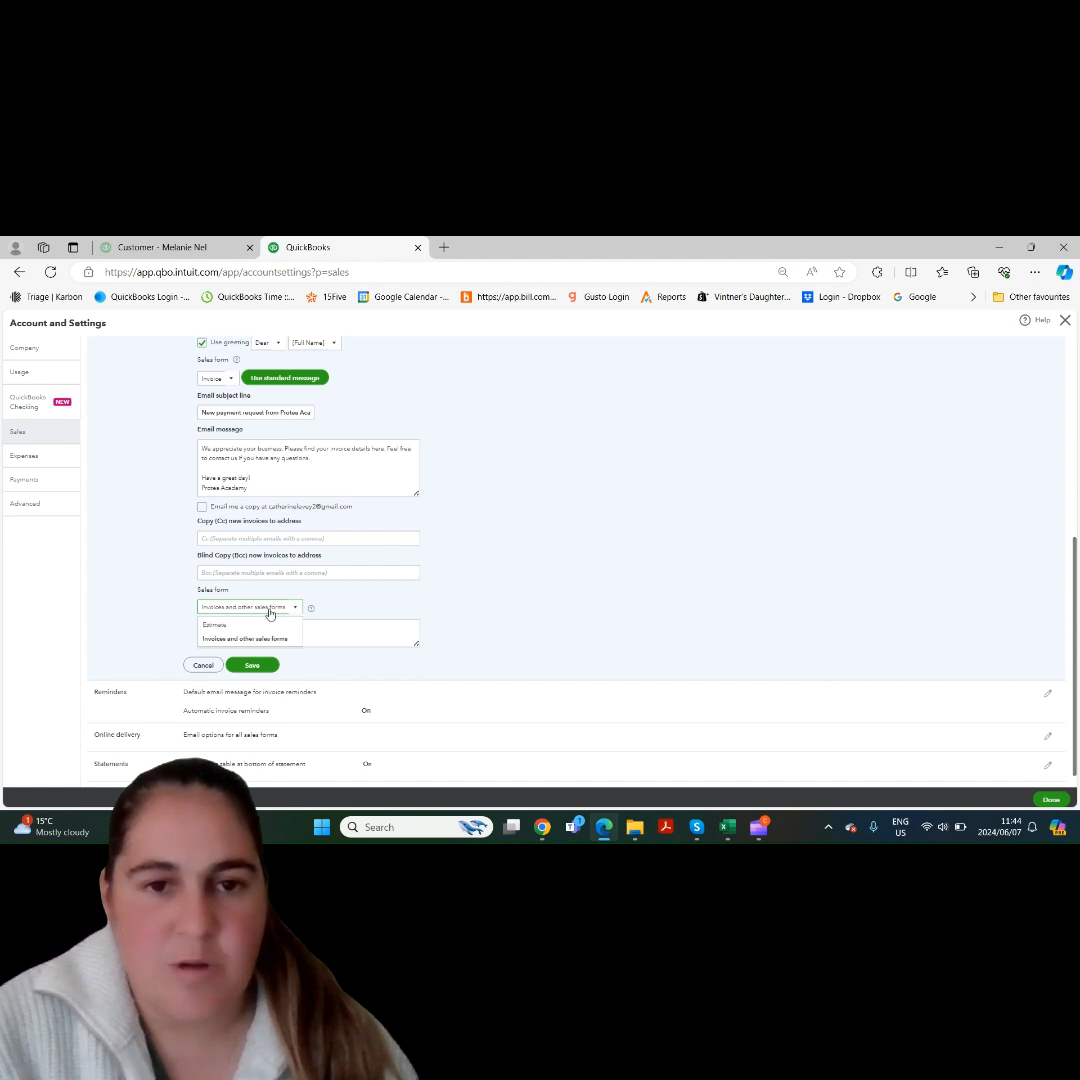
pyautogui.click(224, 640)
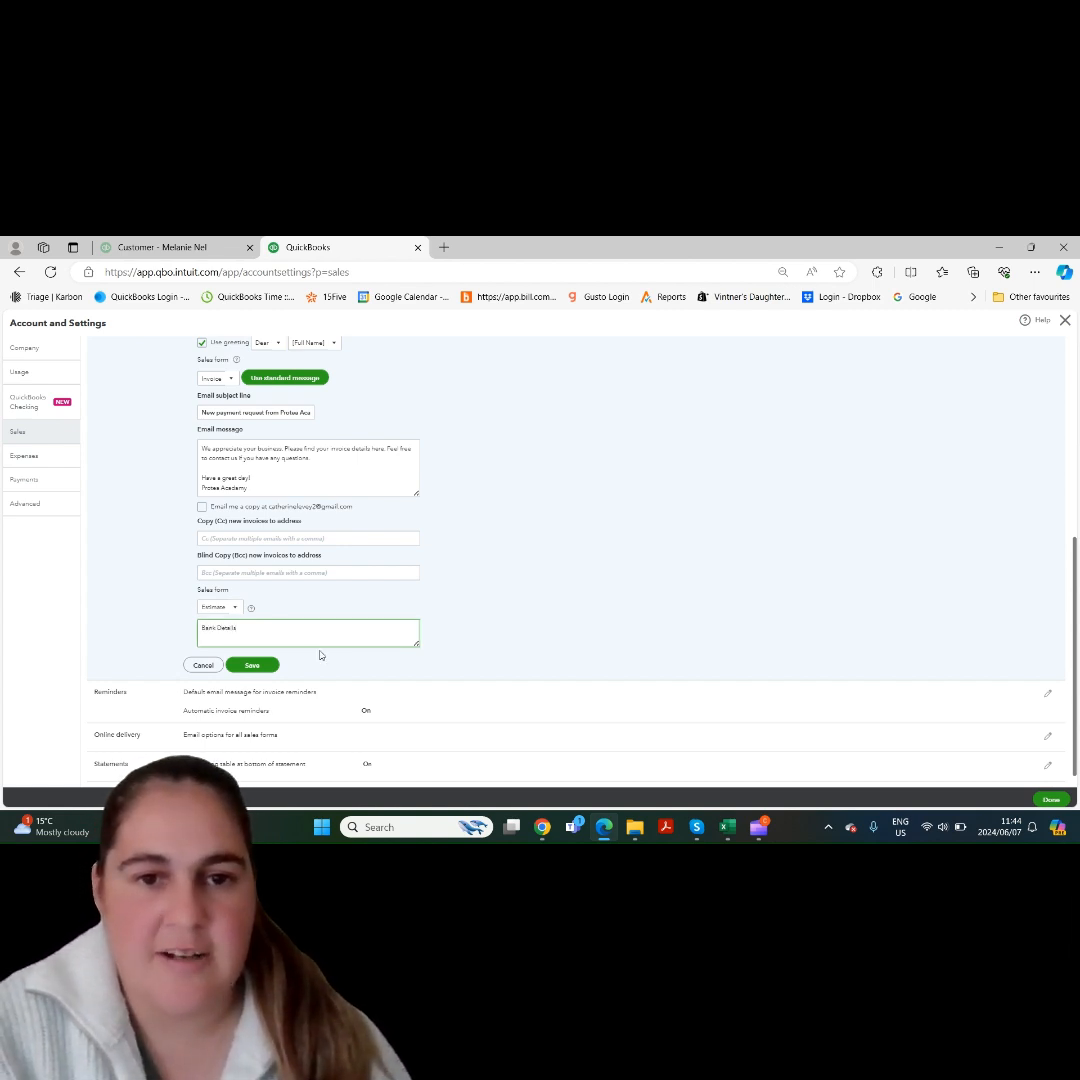
# - Leave the Sales settings without saving the message edits and close that browser page to return to the customer record
pyautogui.moveTo(1075, 657); pyautogui.dragTo(1077, 457)
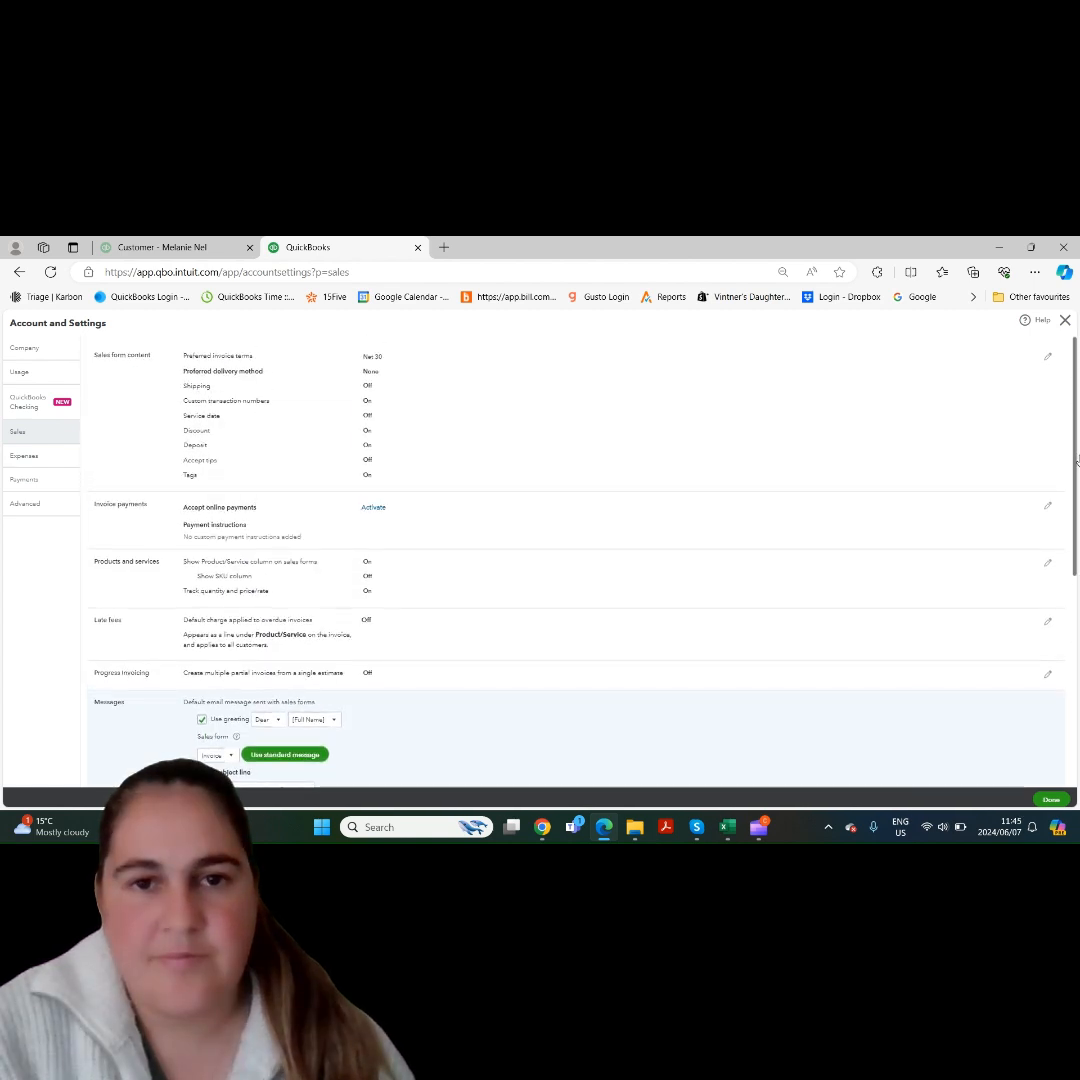
pyautogui.click(418, 250)
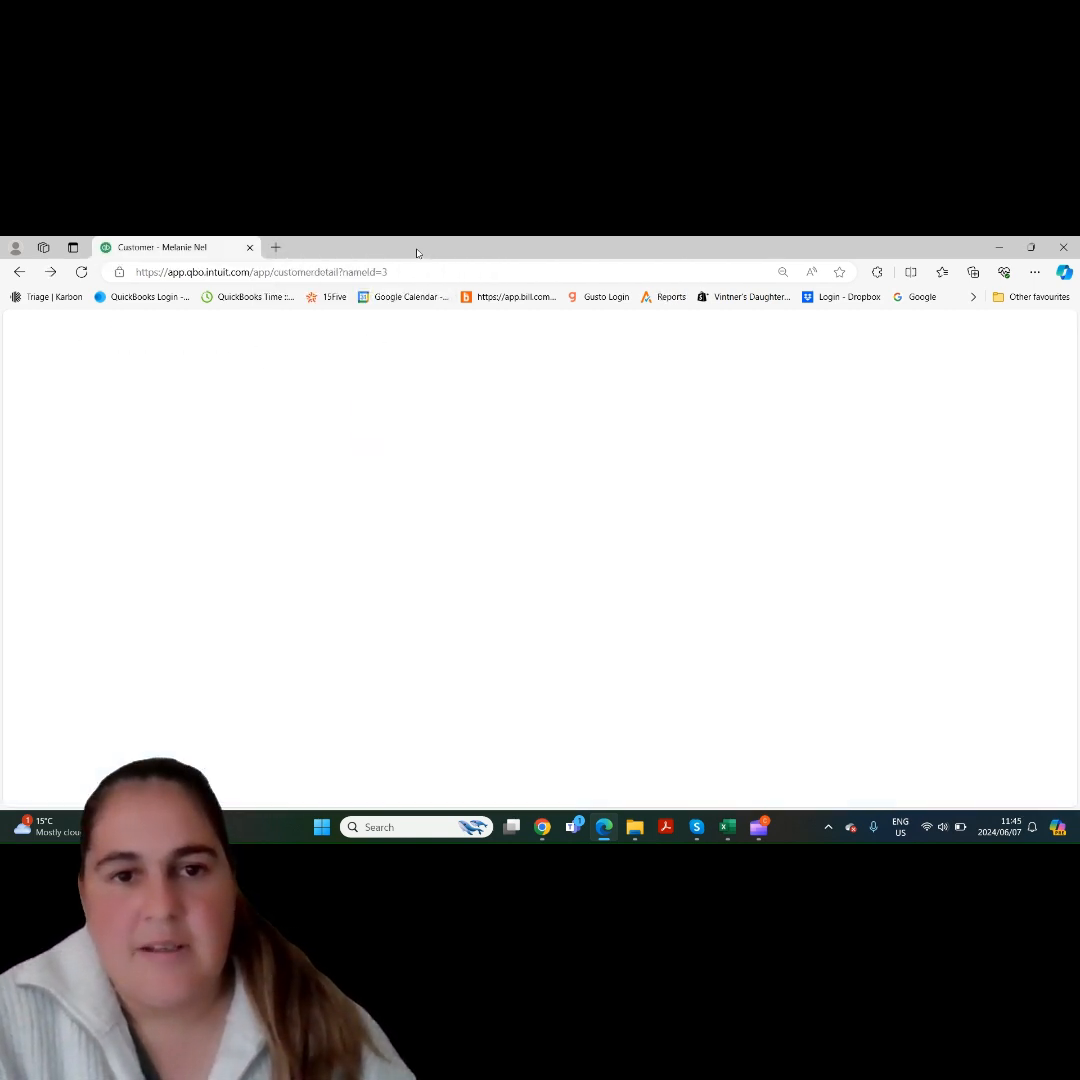